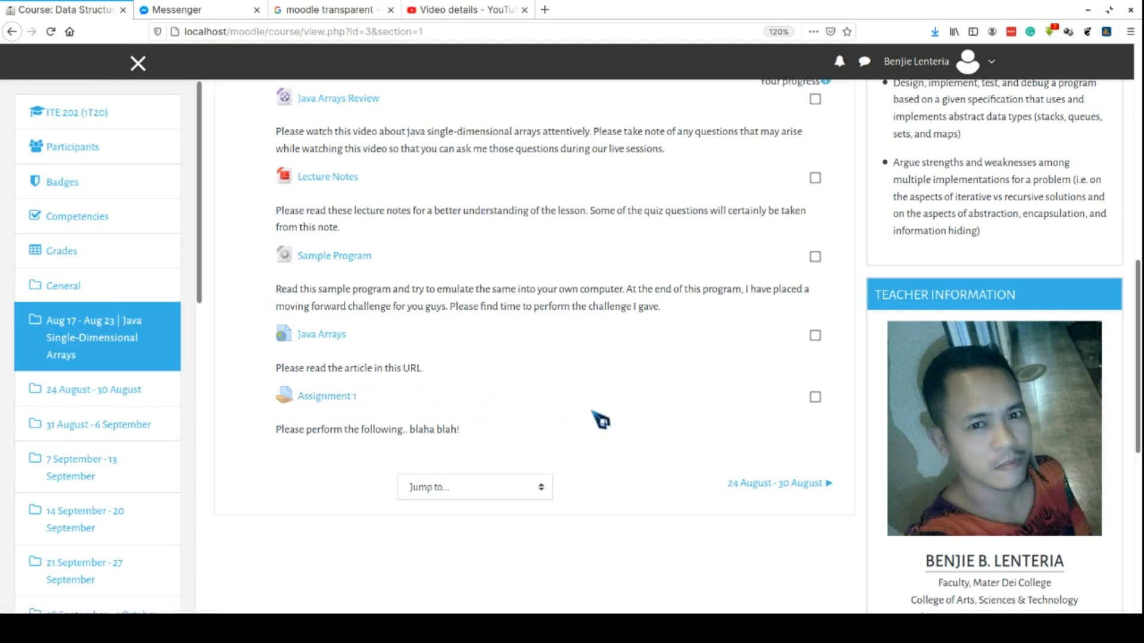
Step: Turn on editing mode for the Data Structures & Algorithms course
scroll(599, 420, "up", 8)
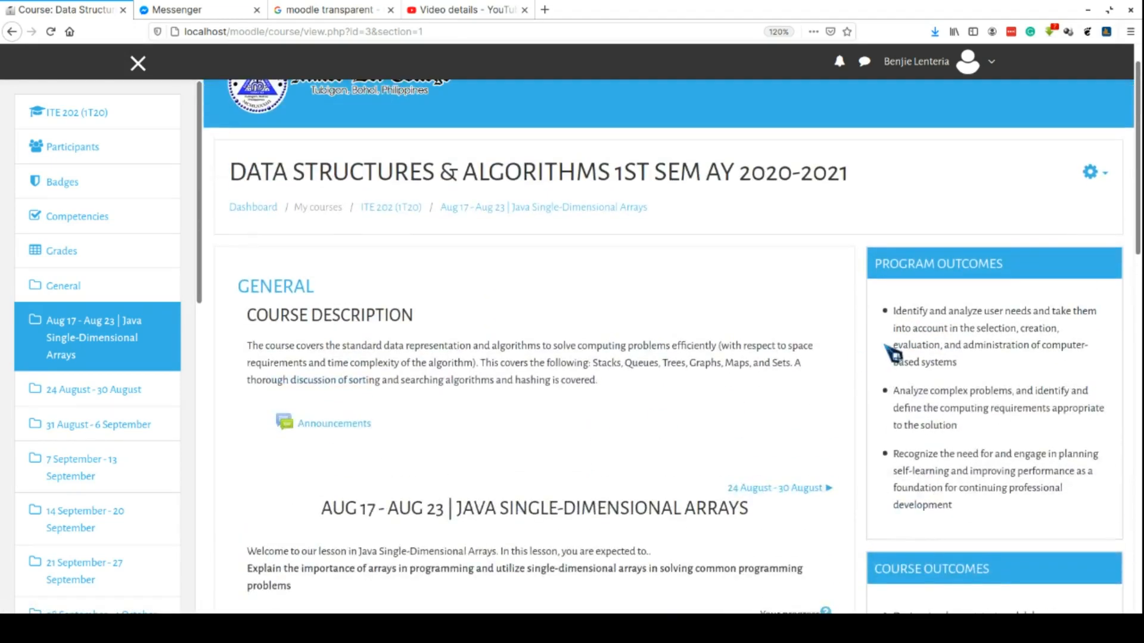
left_click(1091, 174)
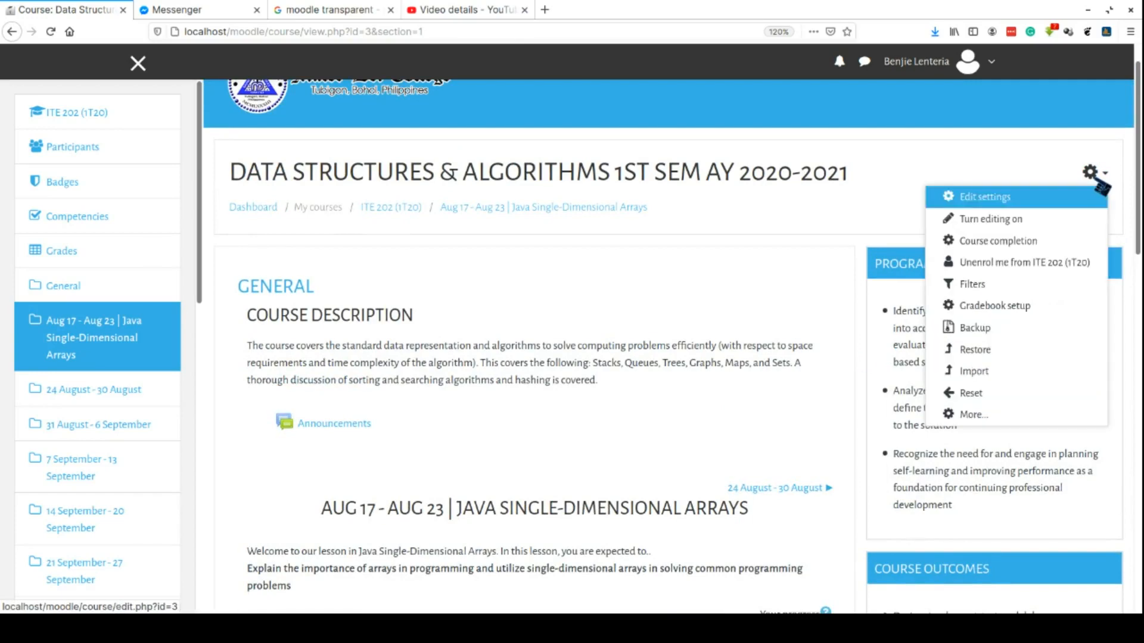
left_click(1006, 226)
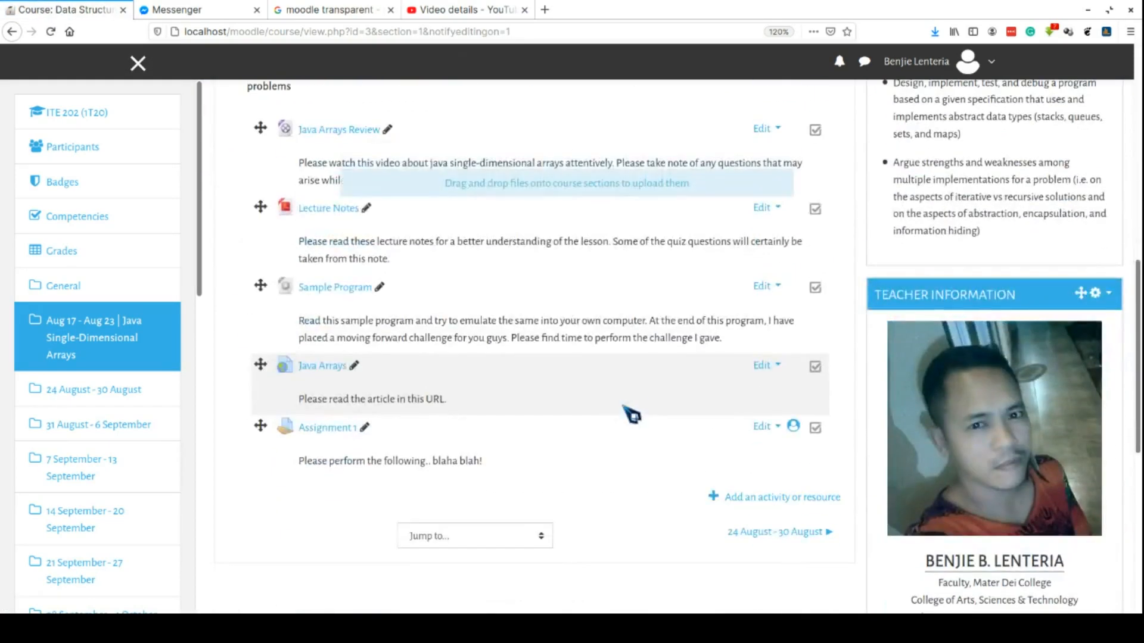
Step: Add a Quiz activity to the Aug 17 - Aug 23 Java Single-Dimensional Arrays section
scroll(613, 360, "up", 3)
scroll(594, 363, "down", 5)
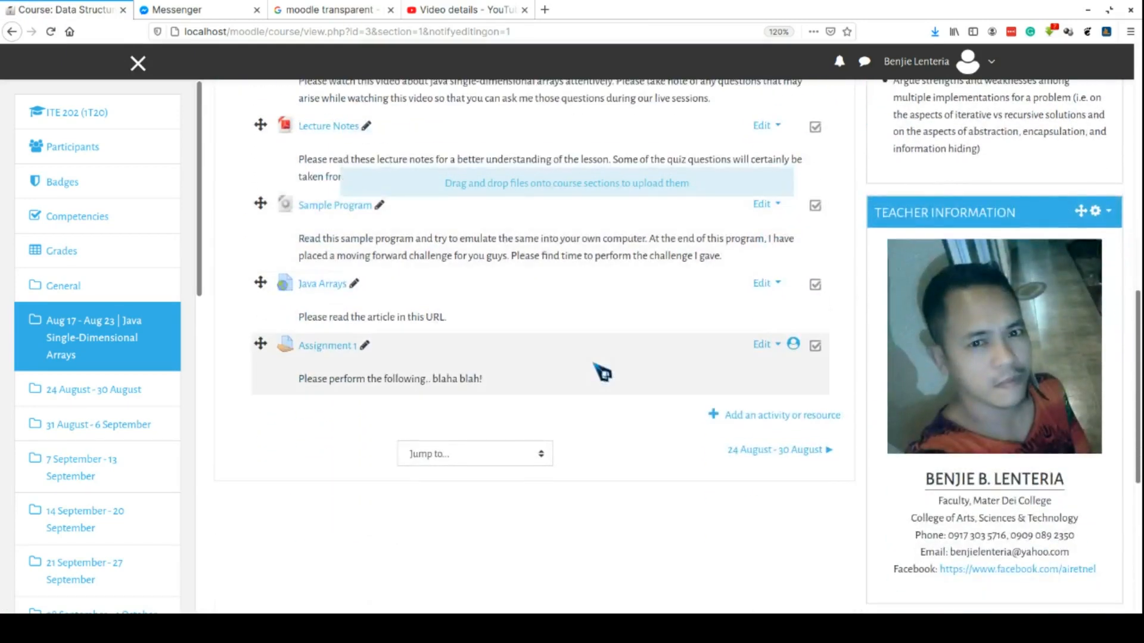
left_click(770, 417)
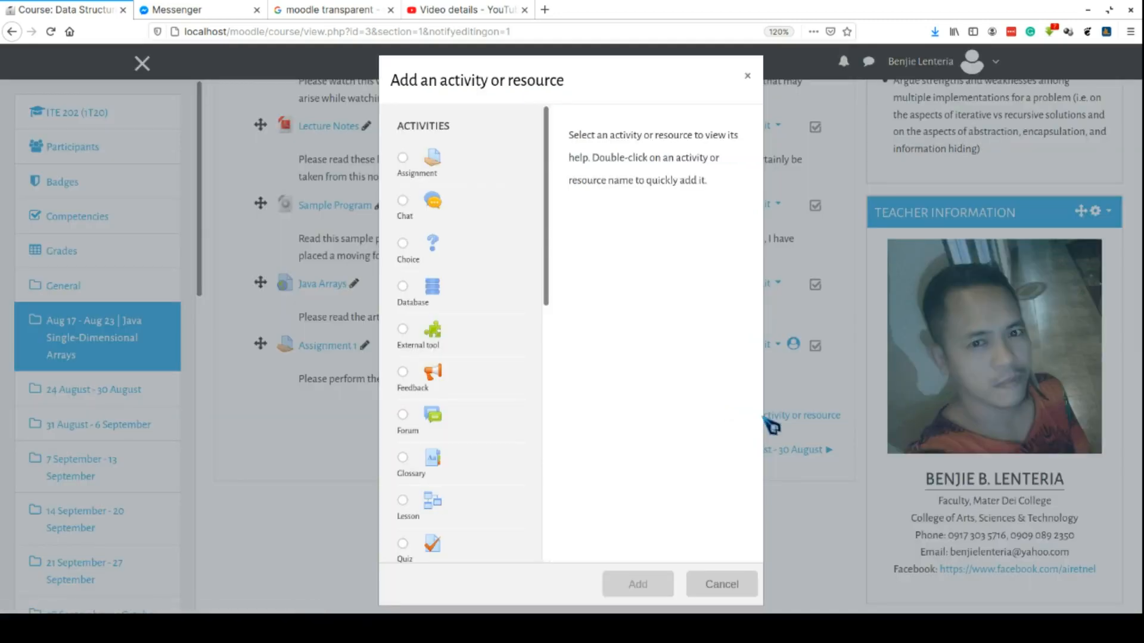
scroll(511, 429, "down", 3)
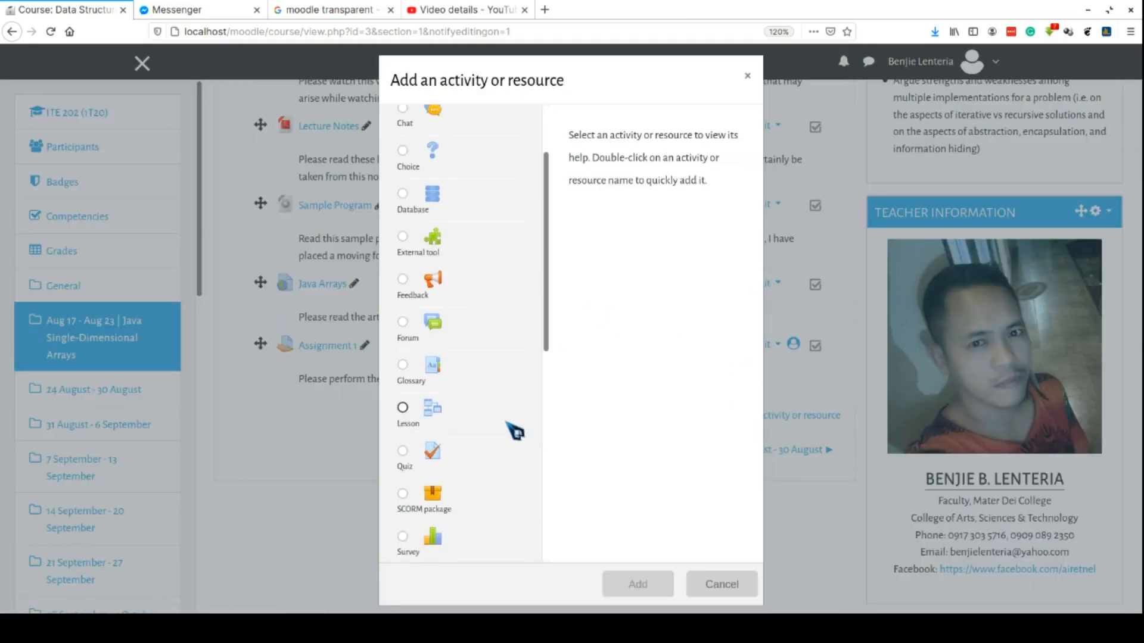
left_click(402, 451)
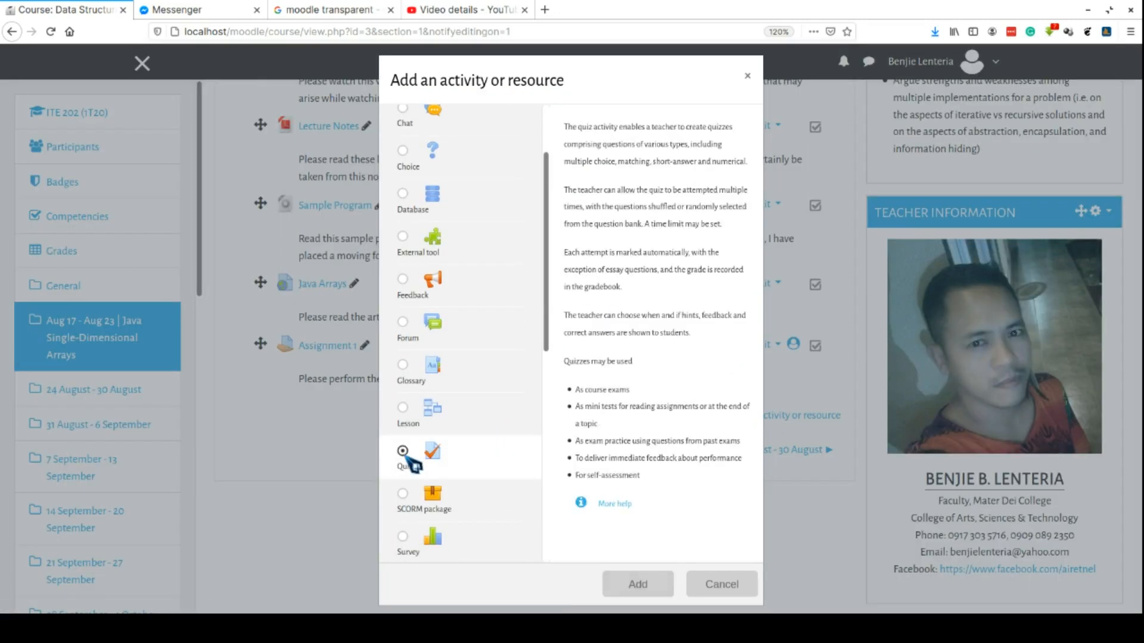
left_click(656, 591)
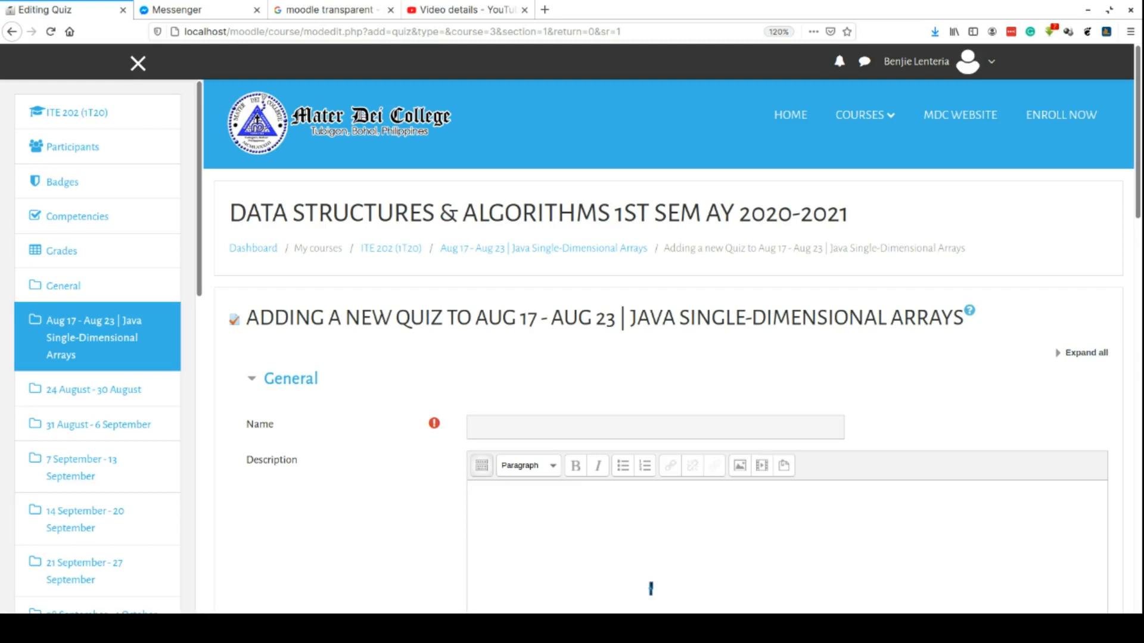
Step: Name the new quiz "Quiz 1"
scroll(735, 464, "down", 3)
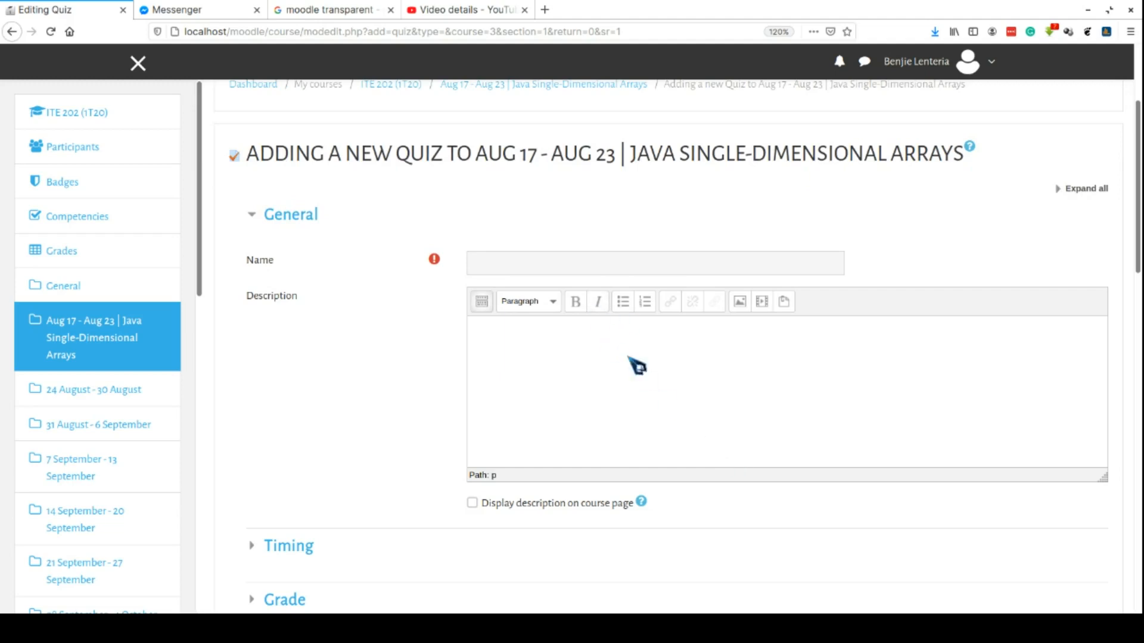
scroll(633, 397, "down", 14)
scroll(634, 398, "up", 15)
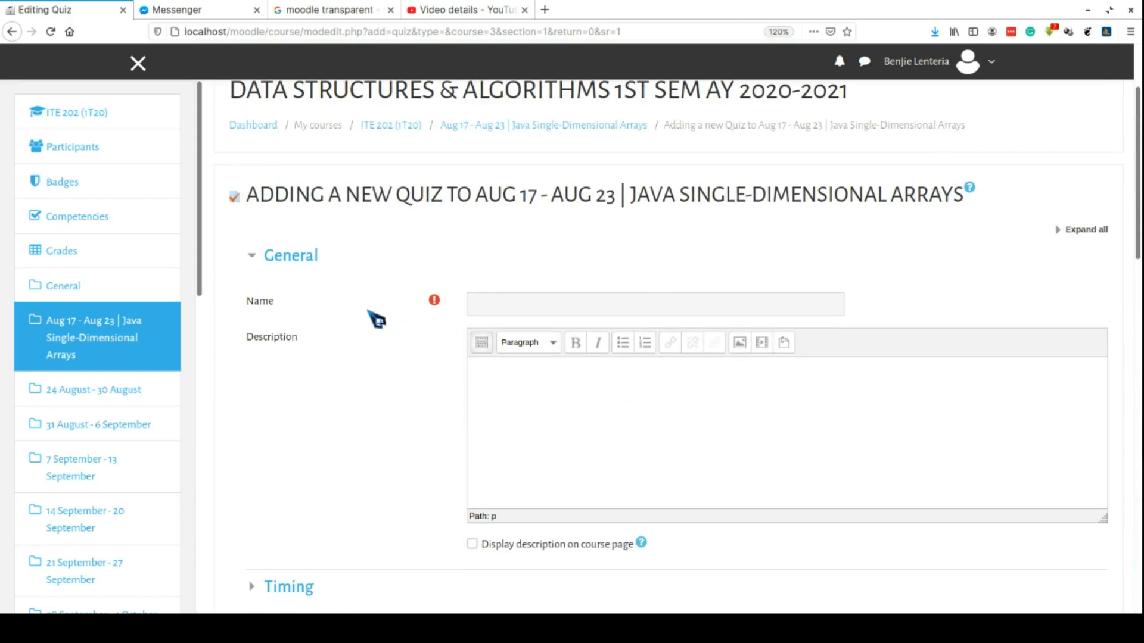
left_click(529, 305)
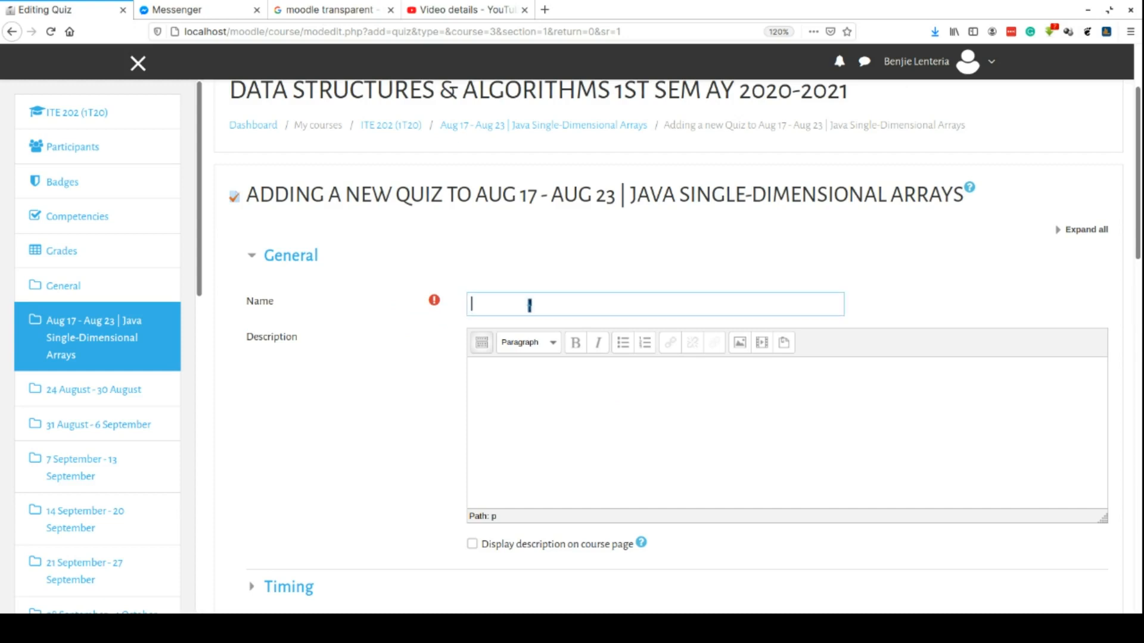
type("Quiz 1")
Step: Enter "Some description..." as the quiz description and have it displayed on the course page
left_click(575, 423)
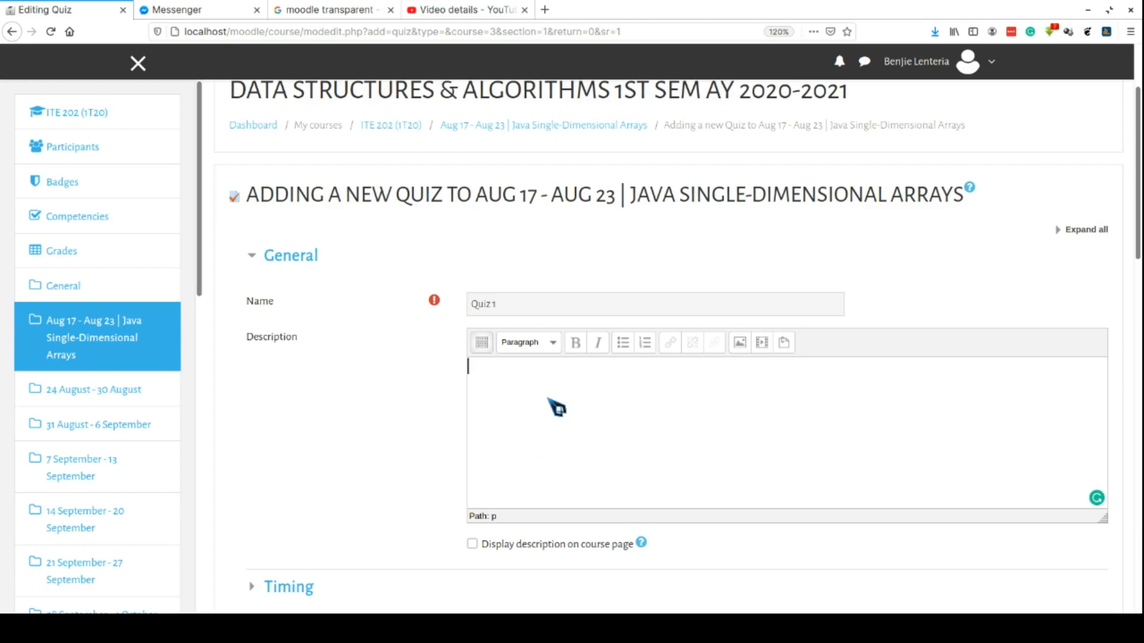
type("Some description..")
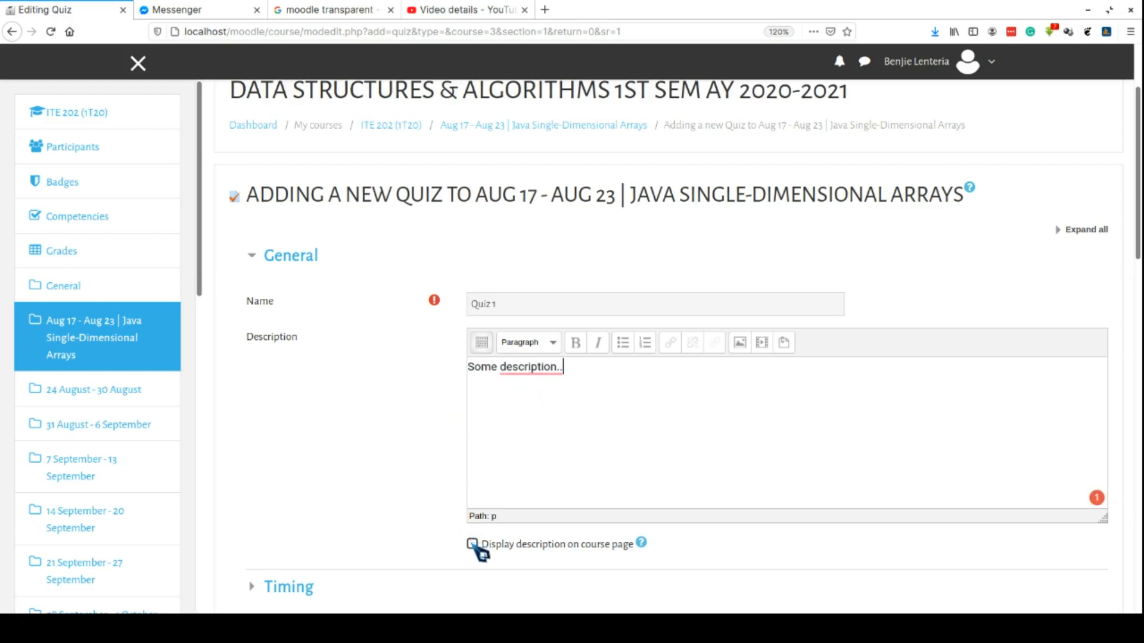
left_click(536, 368)
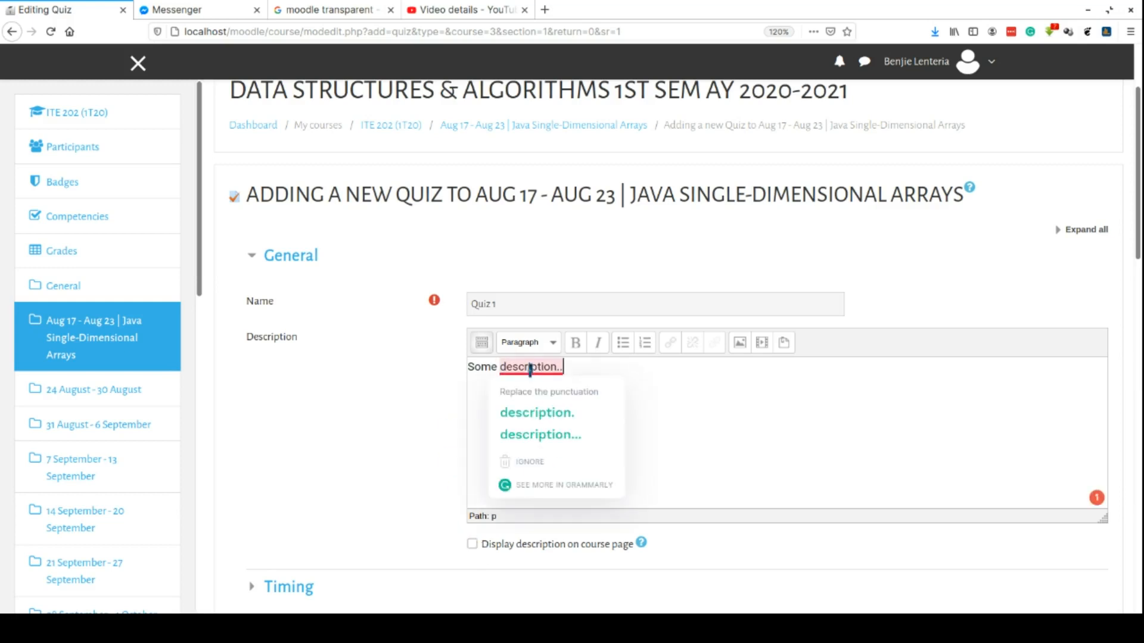
left_click(544, 434)
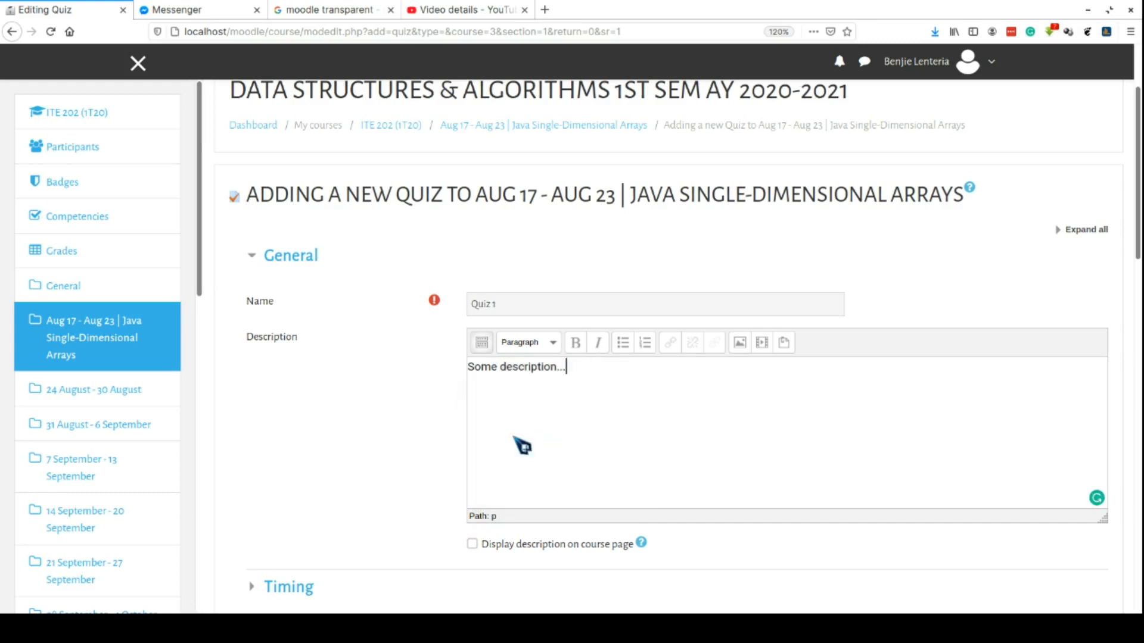
left_click(485, 547)
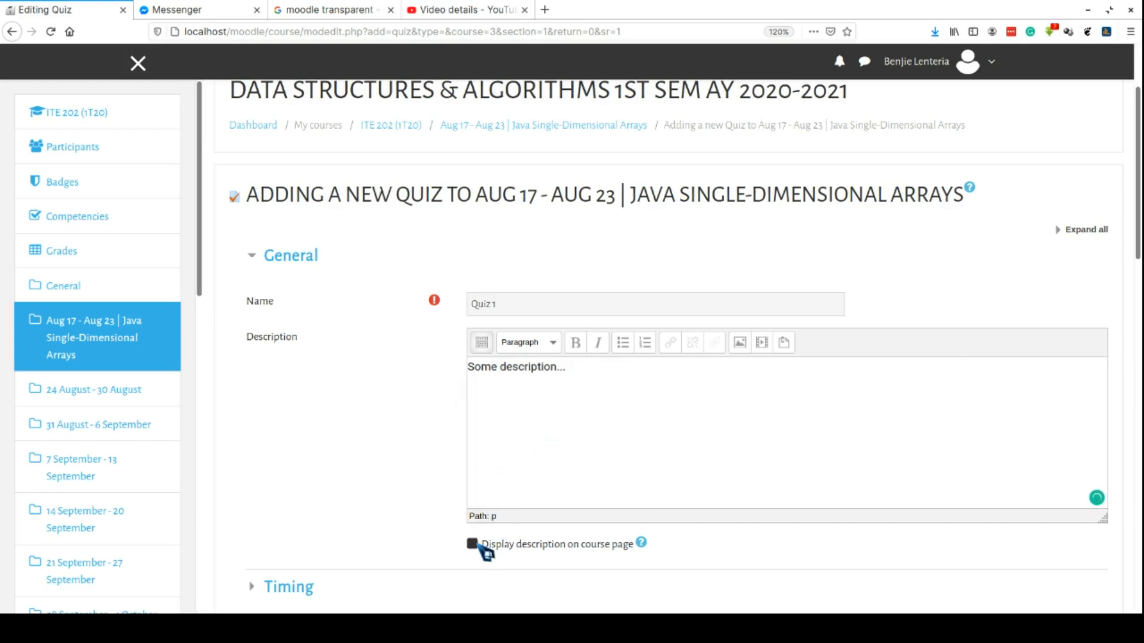
Step: Enable the quiz's opening date in the timing settings and set its day to 22 August
scroll(393, 485, "down", 3)
scroll(398, 485, "down", 2)
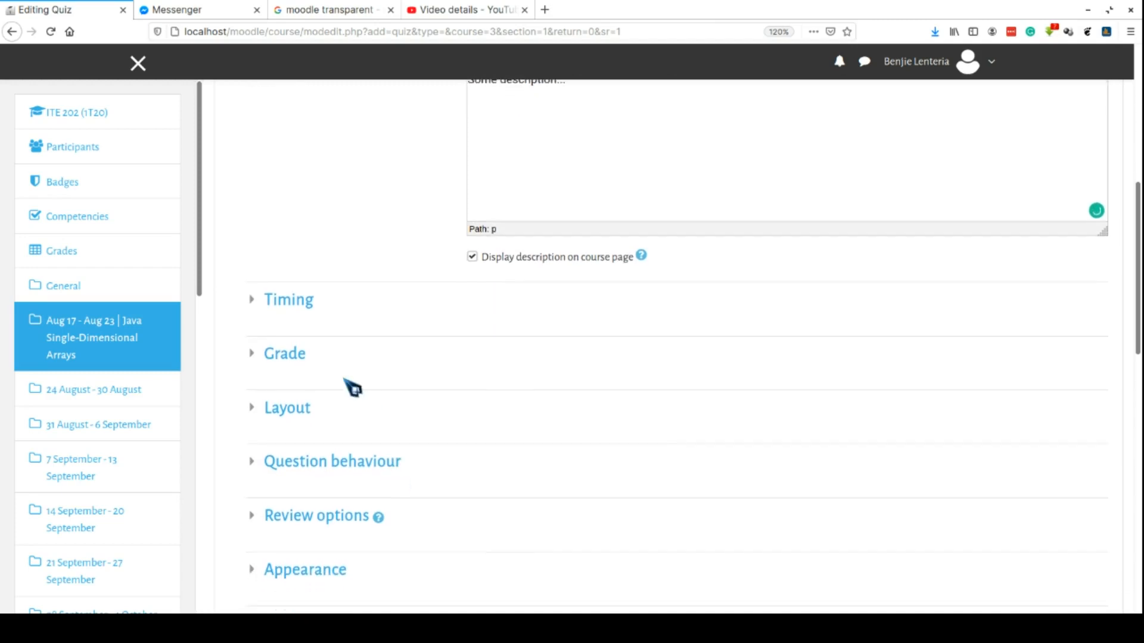
left_click(301, 304)
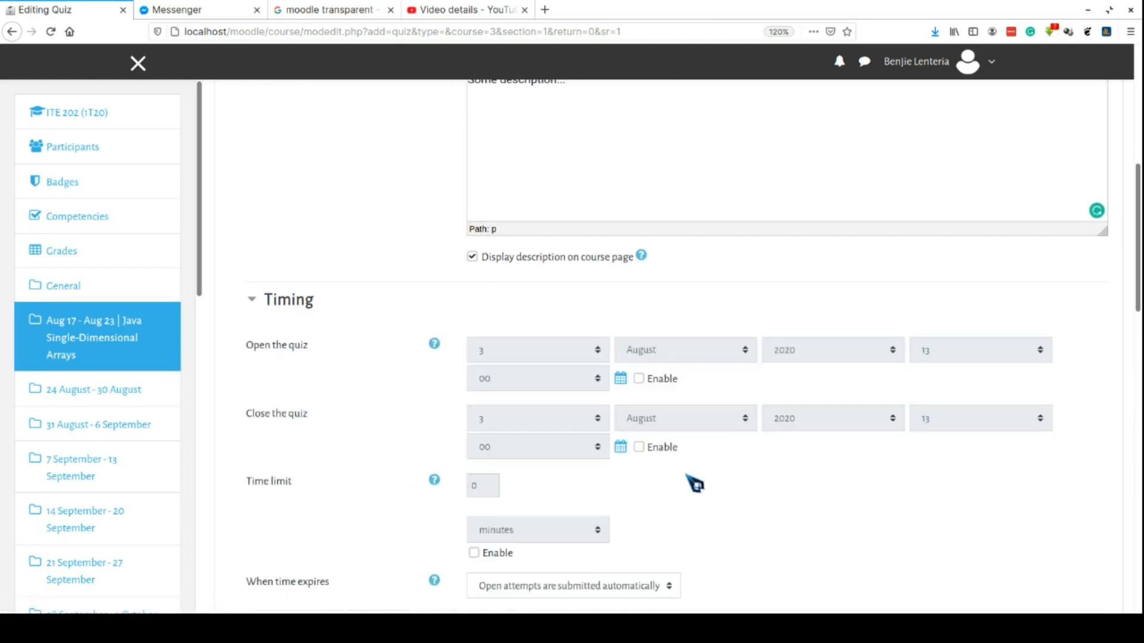
scroll(353, 463, "down", 1)
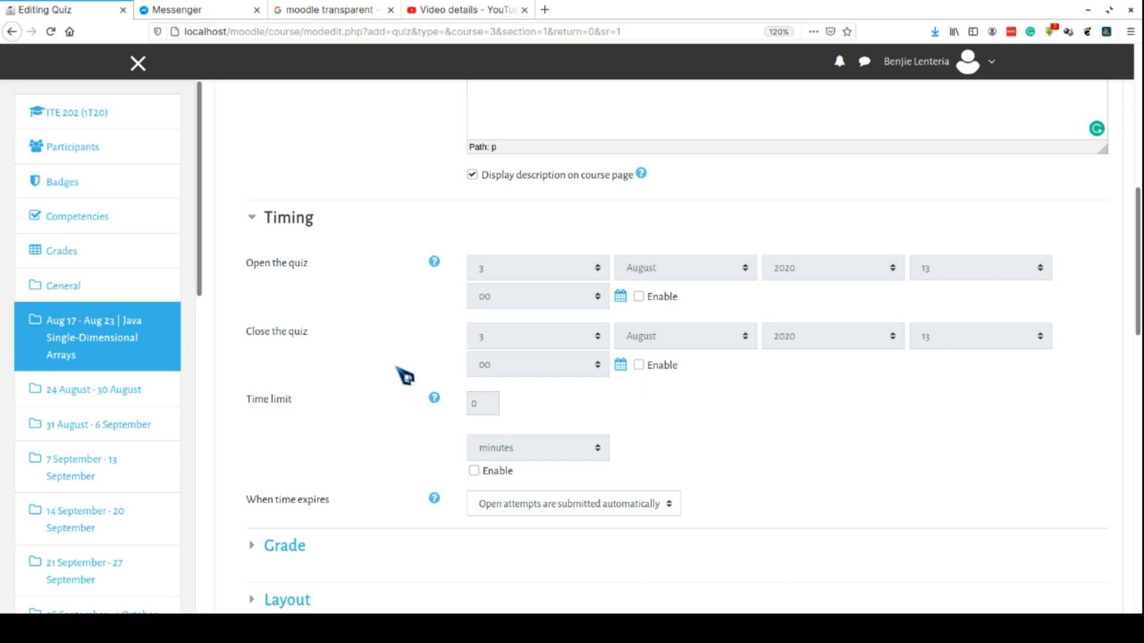
scroll(427, 299, "up", 5)
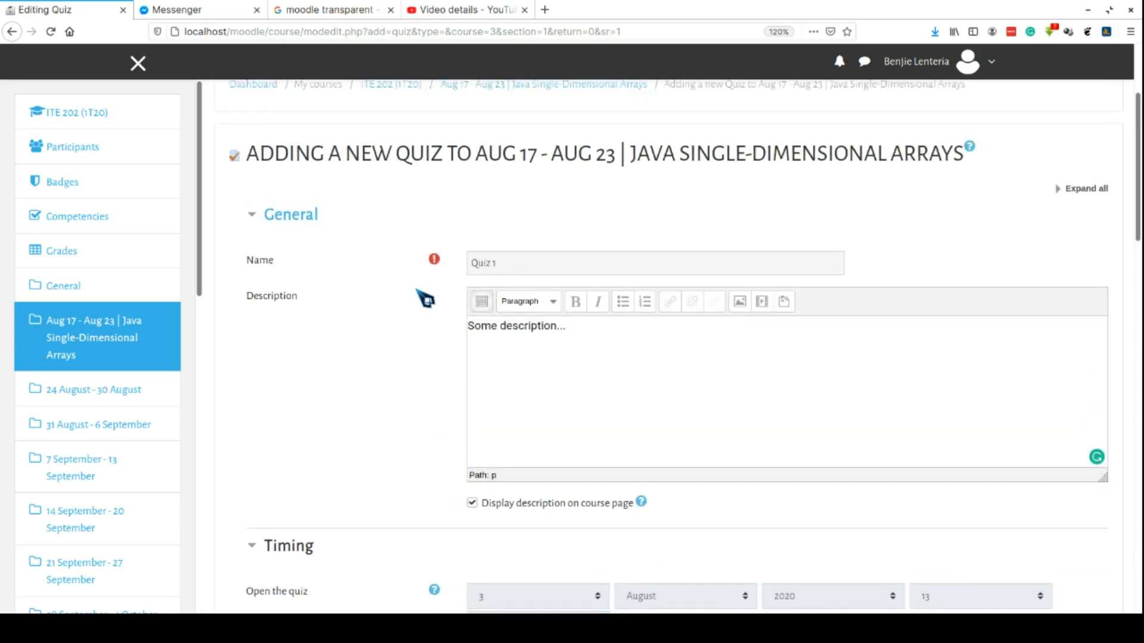
scroll(423, 292, "up", 2)
scroll(427, 298, "down", 2)
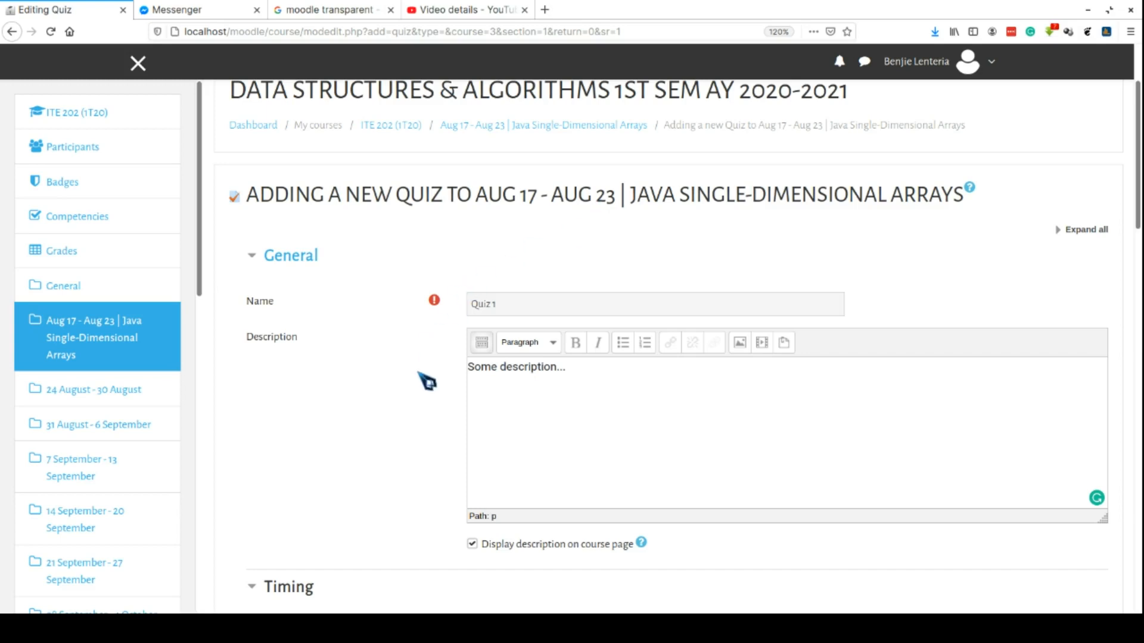
scroll(426, 381, "down", 6)
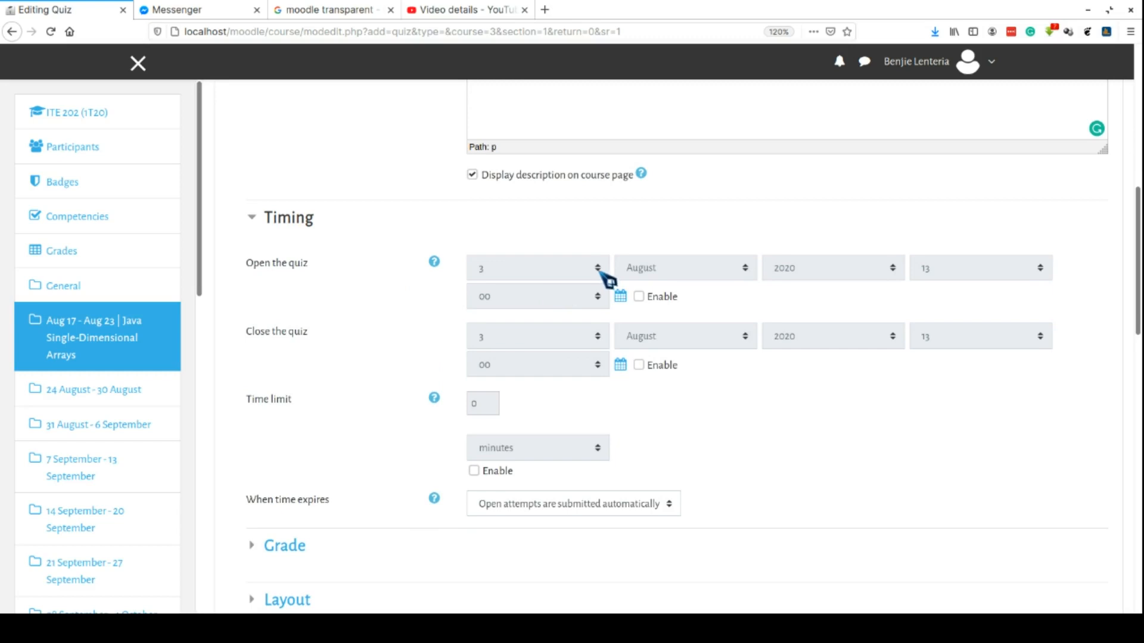
left_click(639, 297)
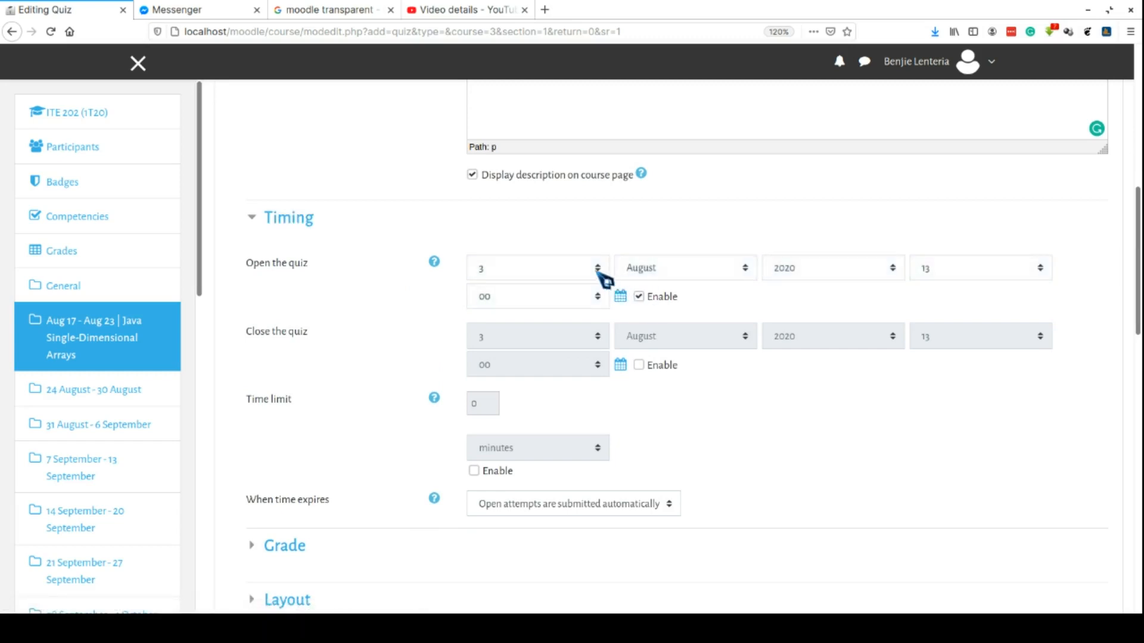
type("22")
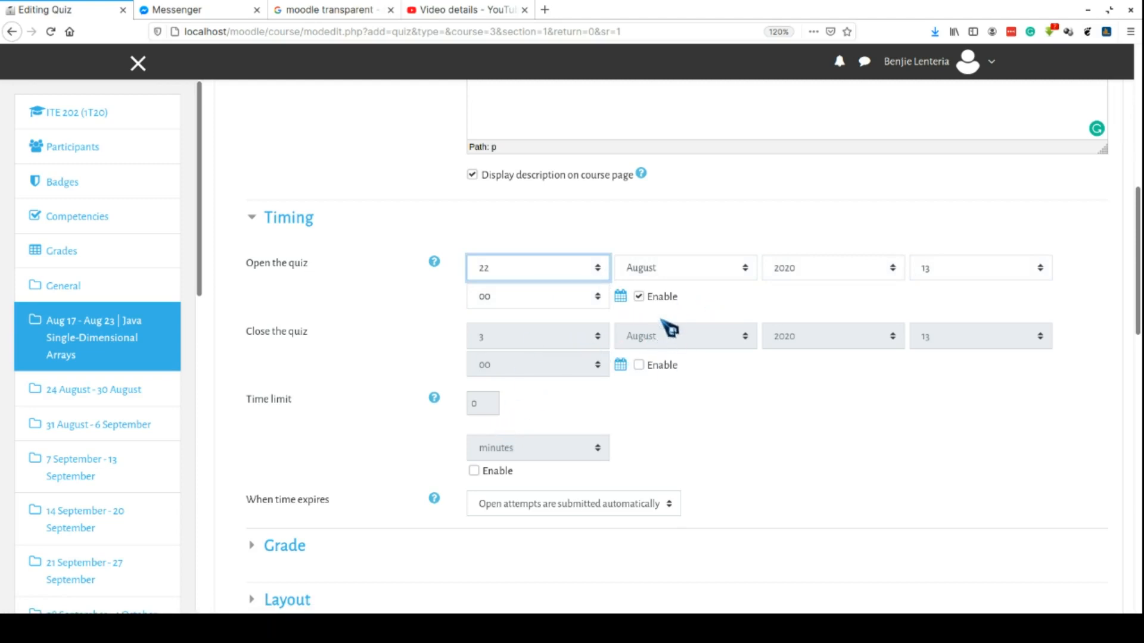
Step: Enable the quiz's closing date and set it to 22 August at 23:59
left_click(639, 365)
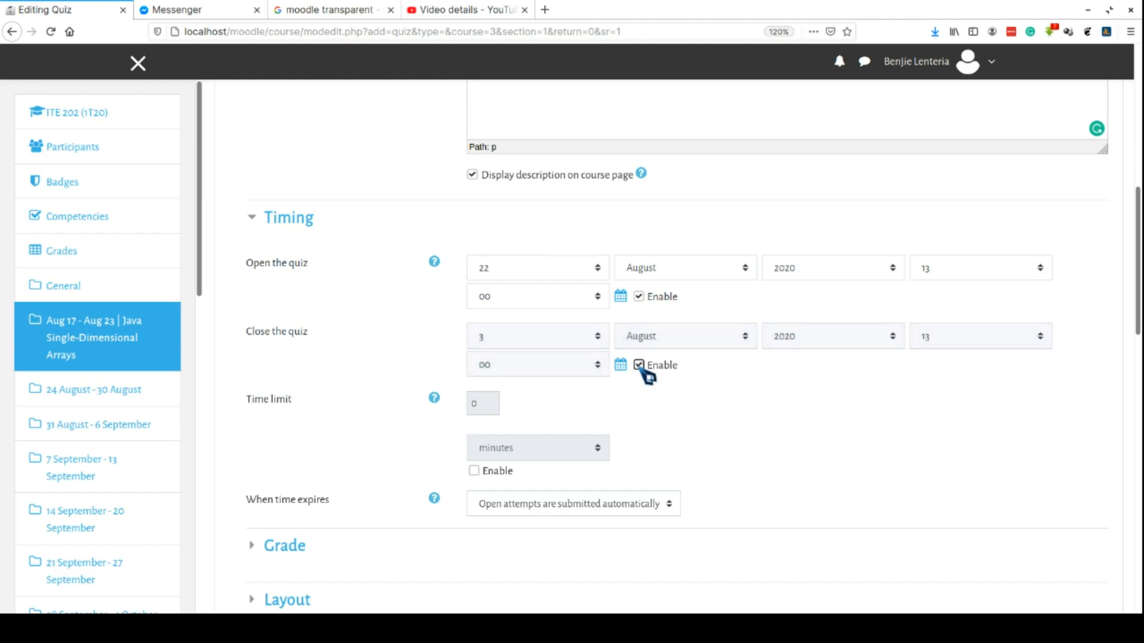
left_click(586, 339)
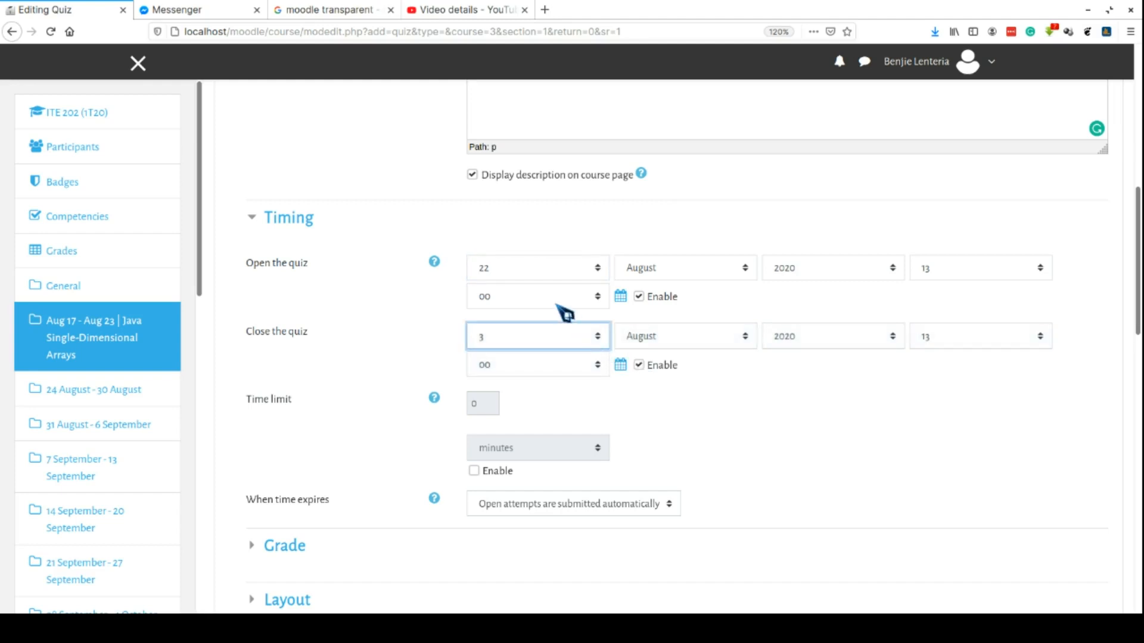
type("22")
left_click(948, 343)
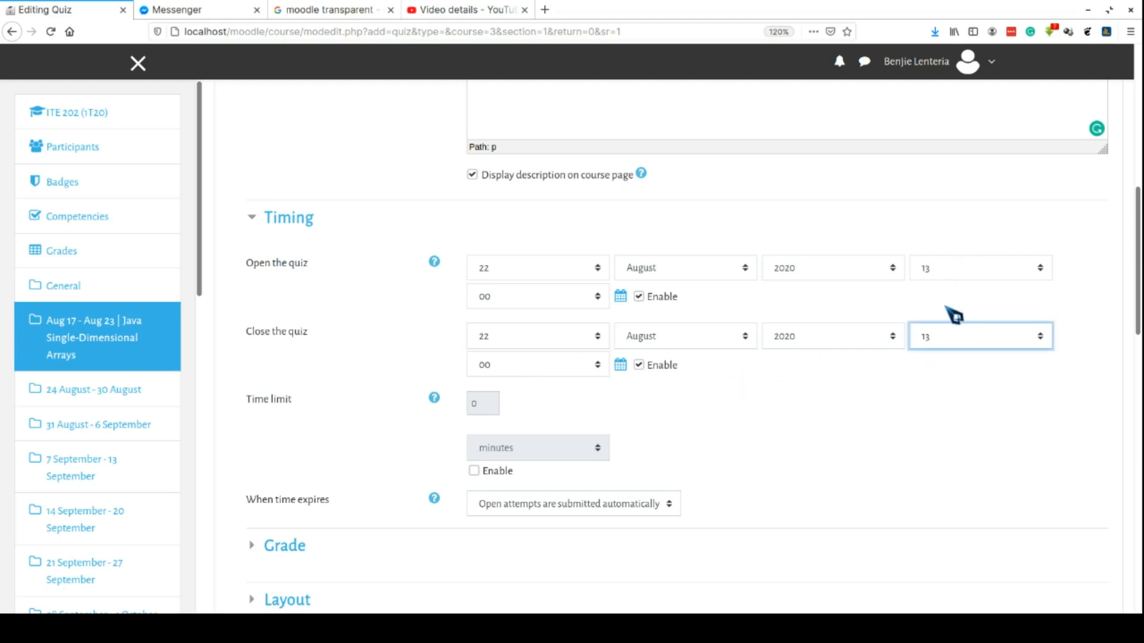
type("23")
left_click(519, 369)
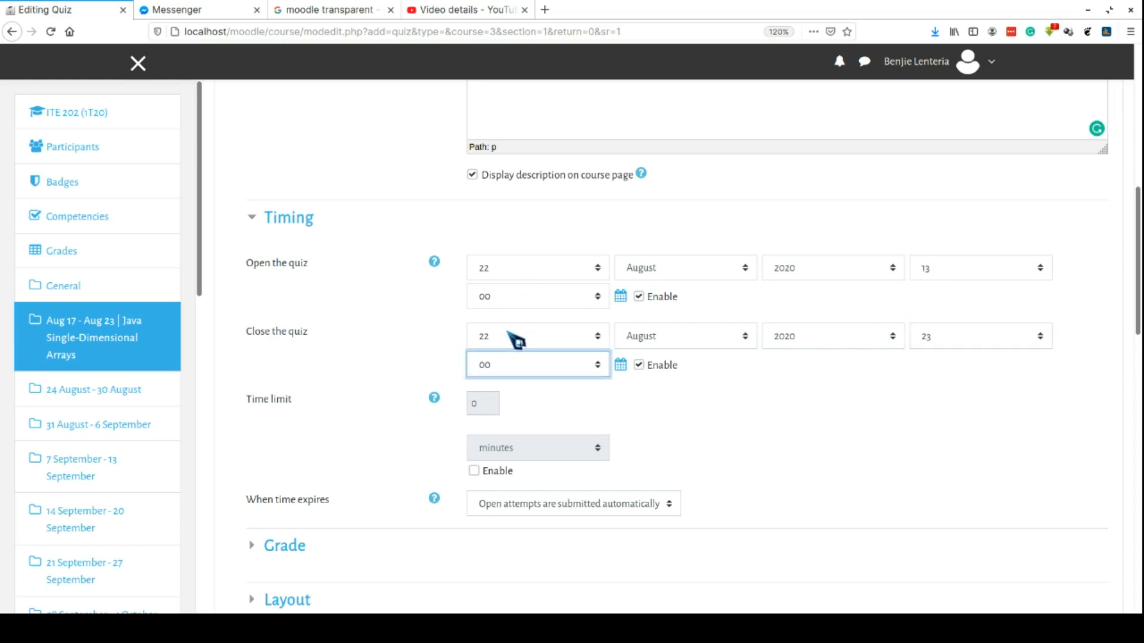
type("59")
left_click(784, 404)
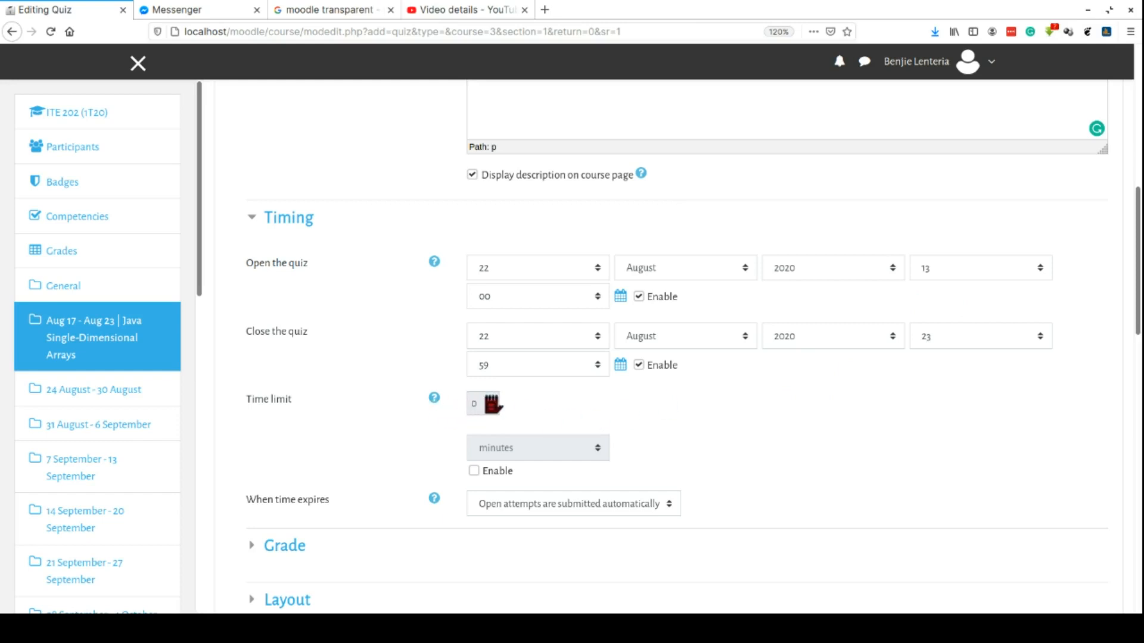
Step: Enable the quiz's time limit and set it to 10 minutes
left_click(491, 475)
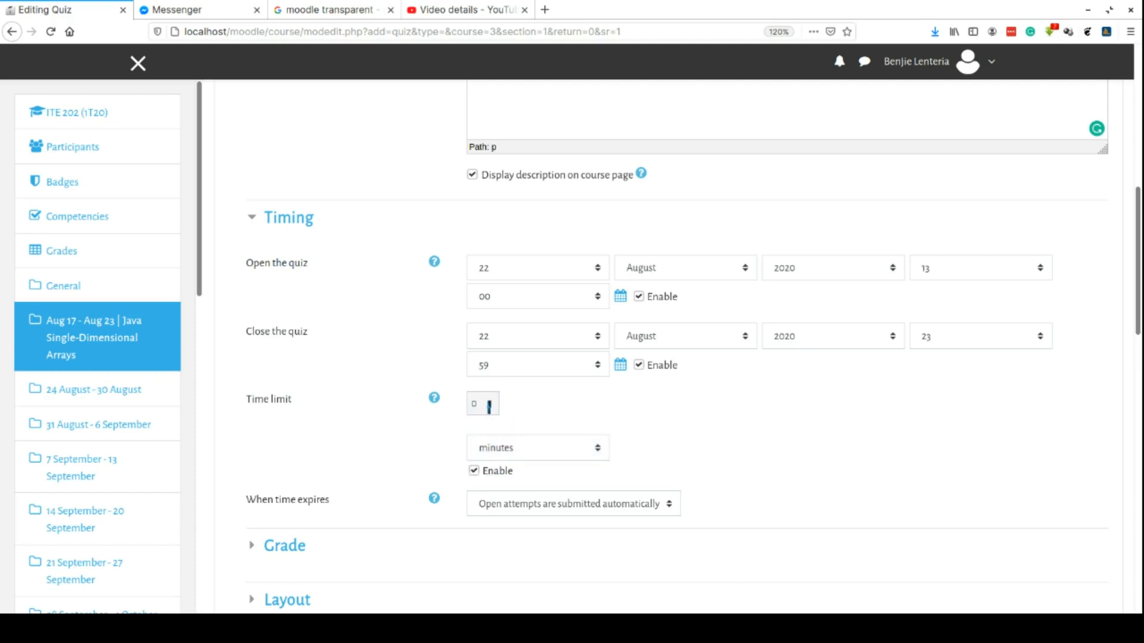
left_click_drag(480, 403, 452, 404)
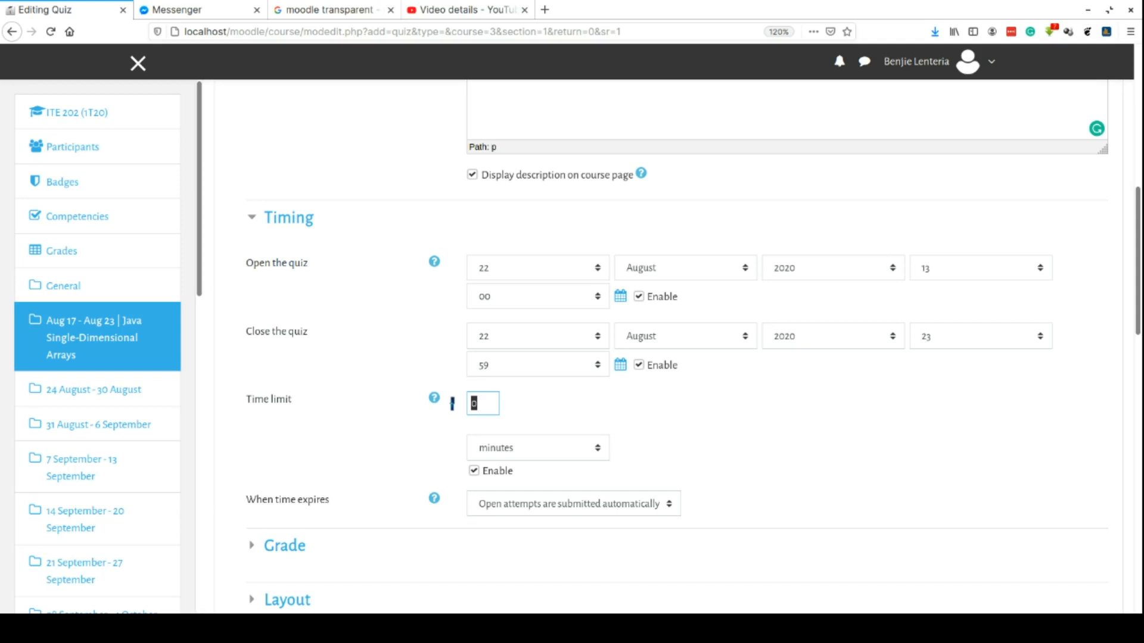
type("10")
Step: Set the quiz's grade category to Quizzes in the grade settings
scroll(370, 442, "down", 2)
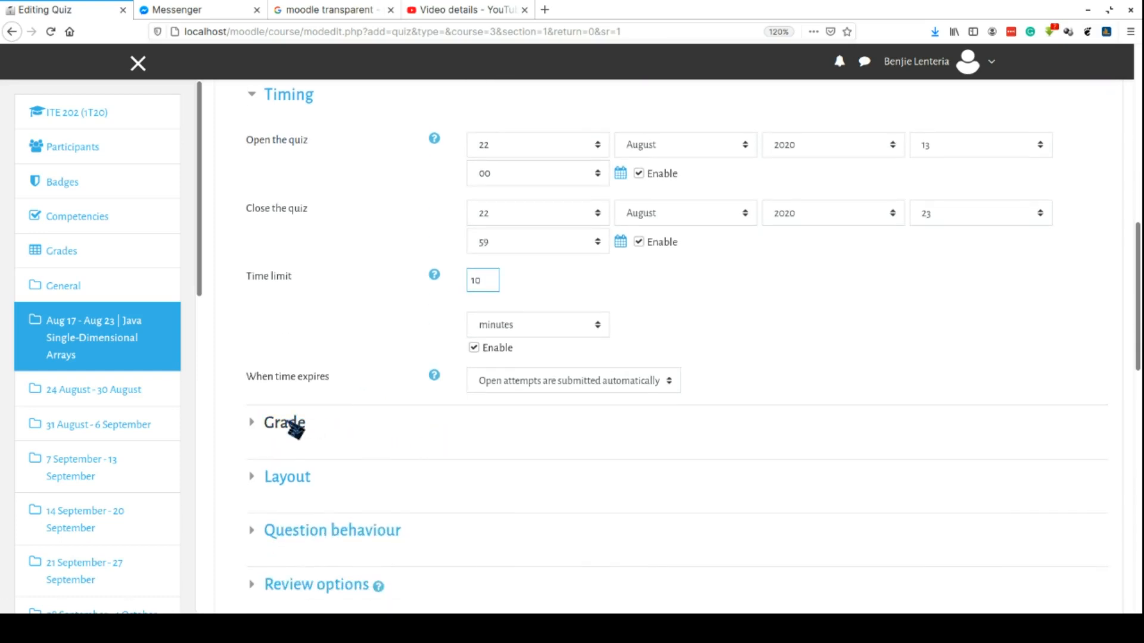
left_click(291, 421)
scroll(365, 455, "down", 3)
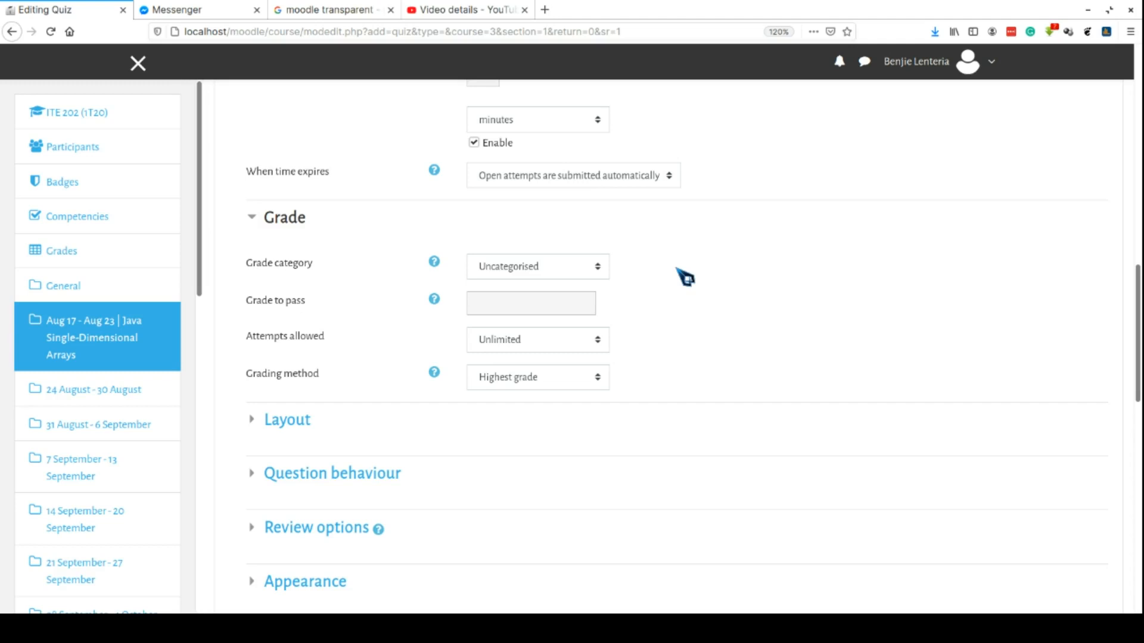
left_click(602, 266)
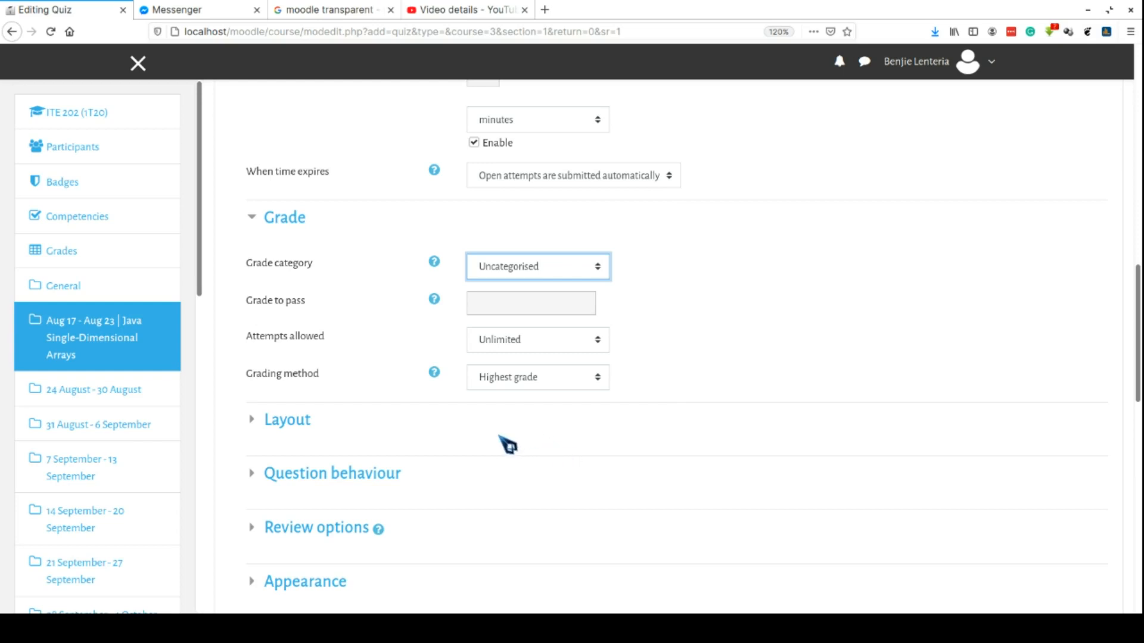
key("Down")
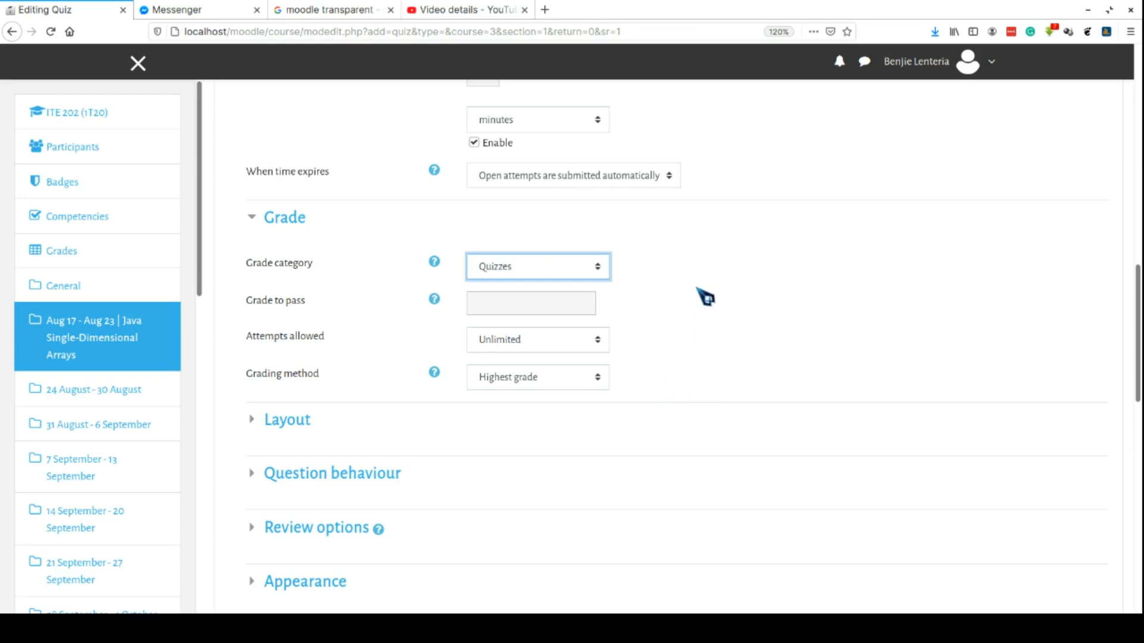
Step: Set the quiz's grade to pass to 7 and its allowed attempts to 1
left_click(519, 304)
type("7")
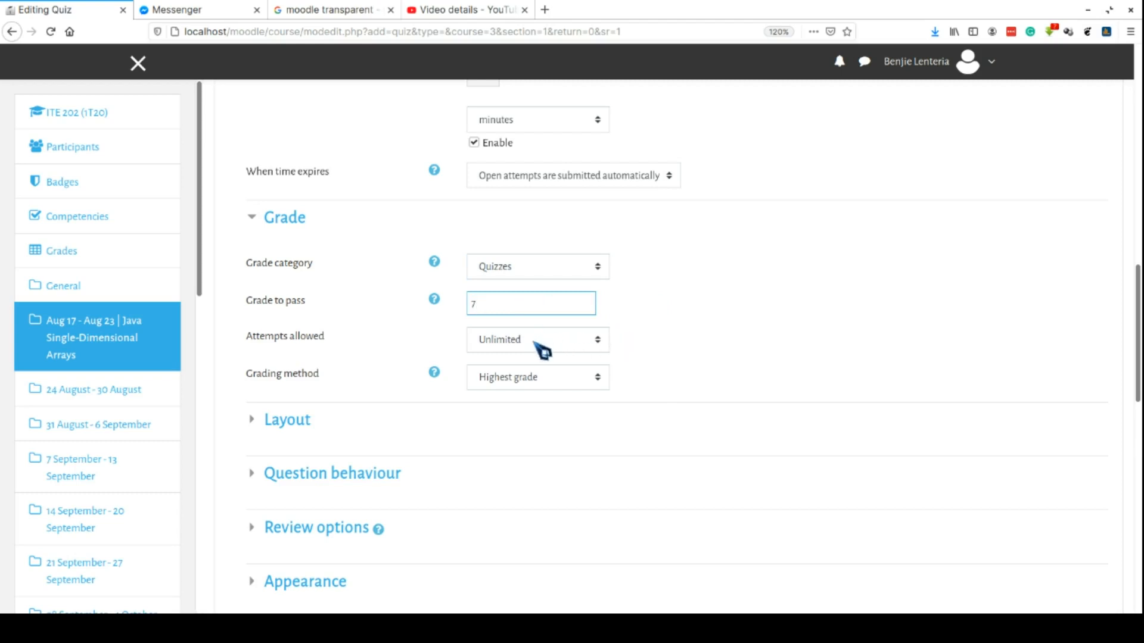
key("Tab")
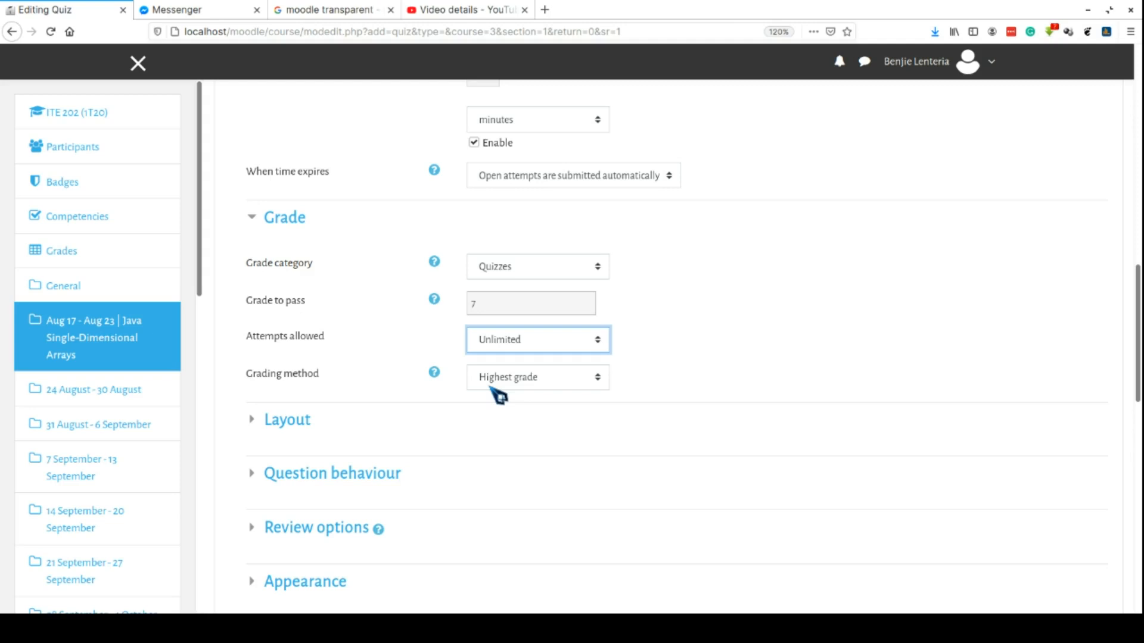
key("Down")
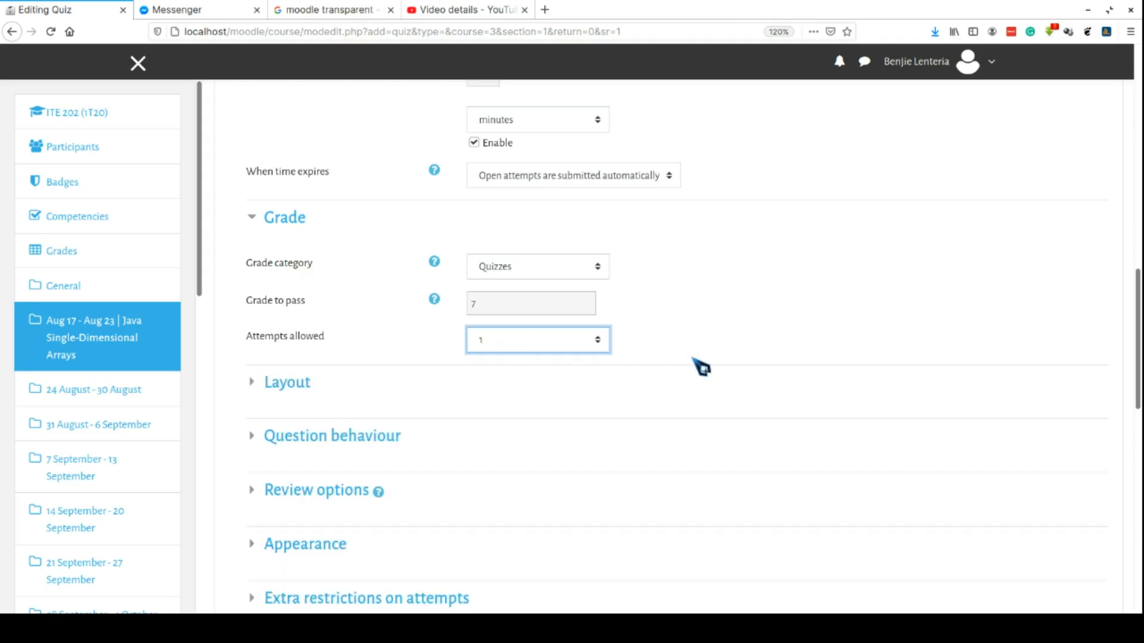
Step: Set the quiz layout to start a new page every 5 questions
left_click(293, 388)
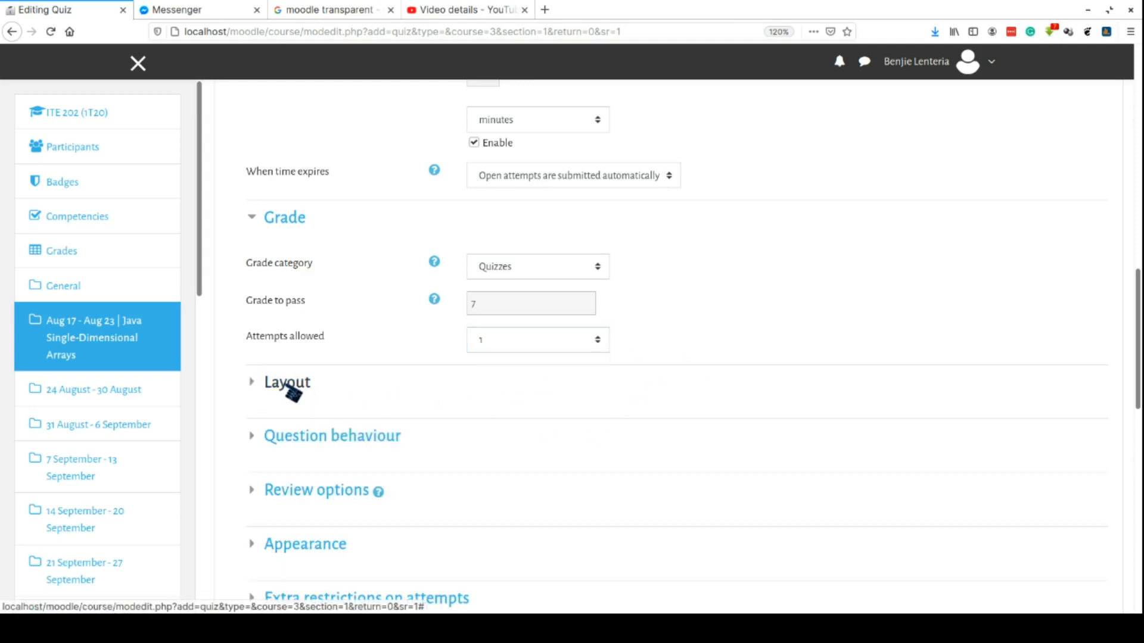
scroll(728, 408, "down", 2)
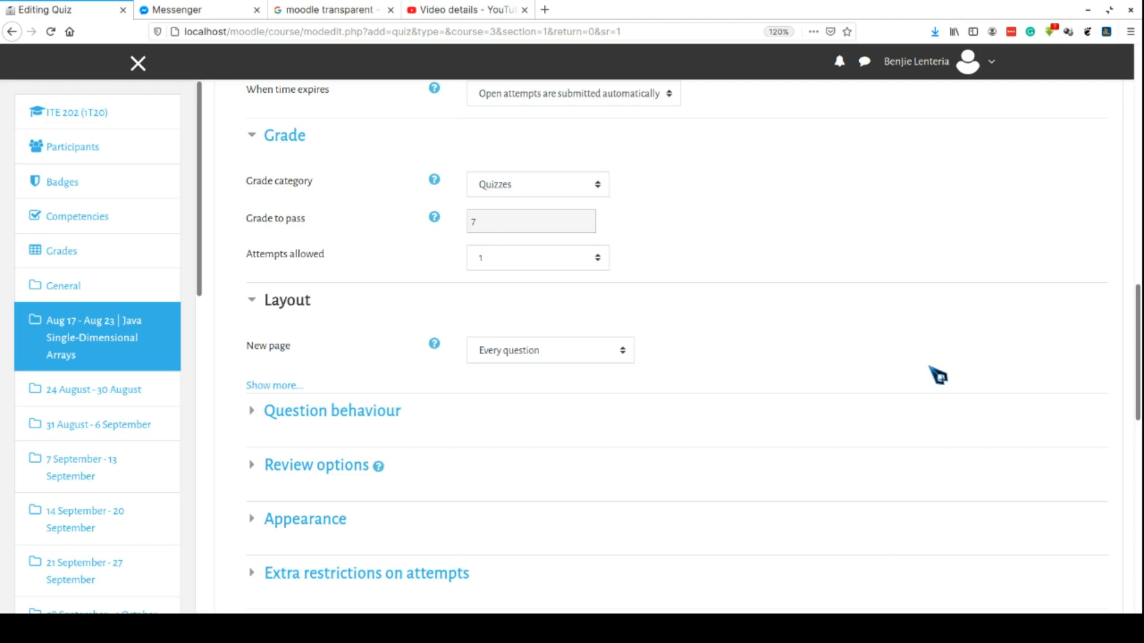
left_click(622, 354)
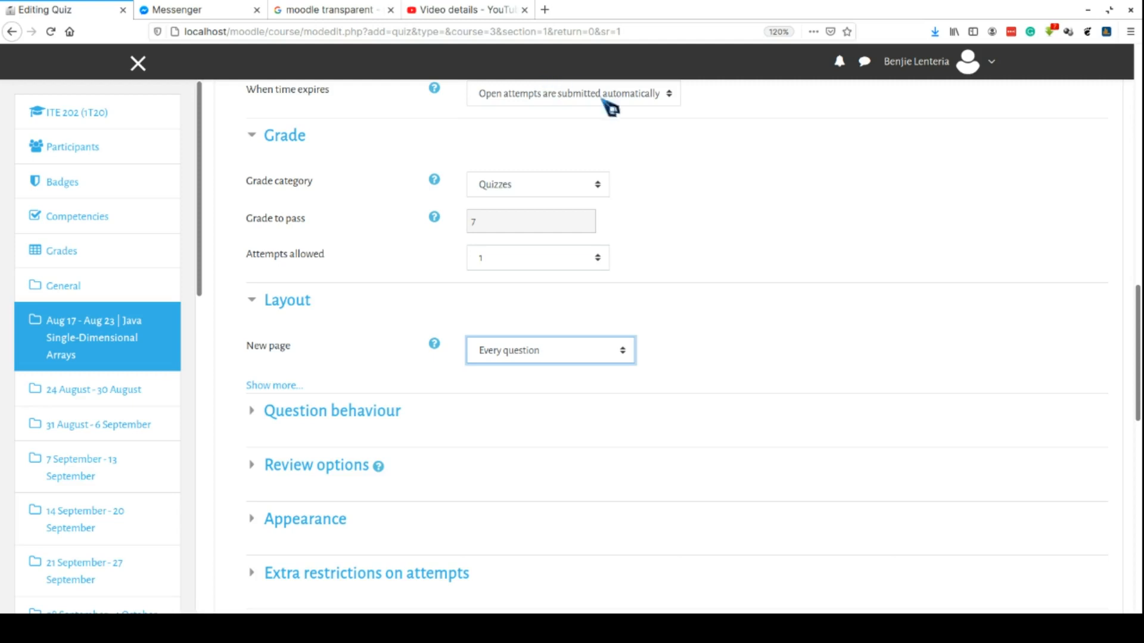
left_click(550, 156)
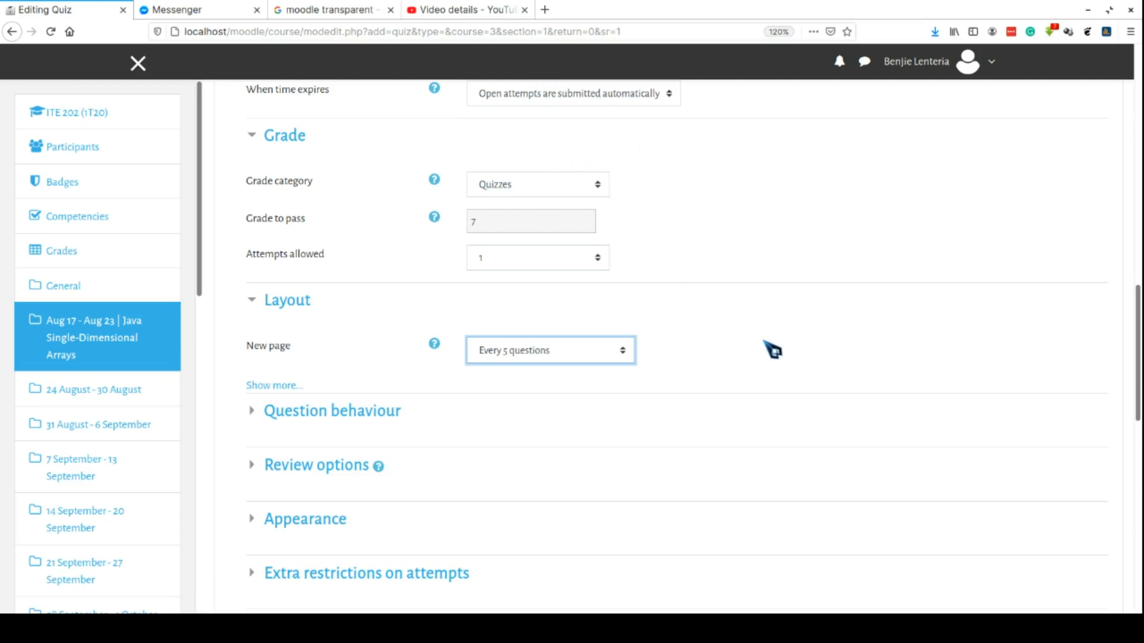
Step: Examine the quiz's question behaviour, review options, appearance, extra restrictions on attempts and restrict access settings
scroll(738, 401, "down", 3)
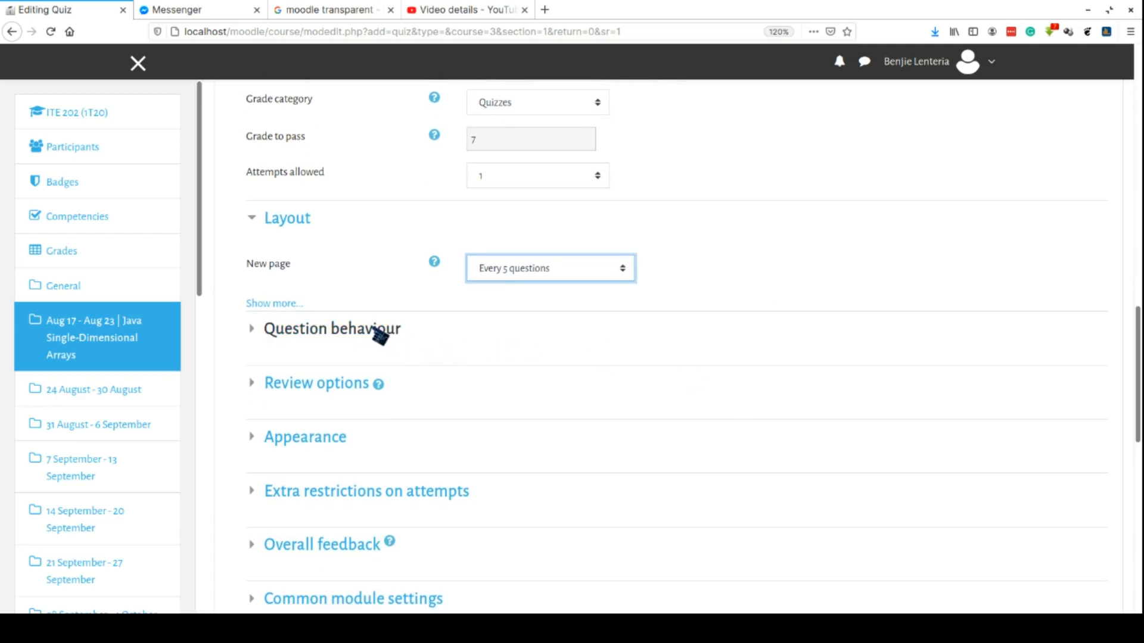
left_click(379, 337)
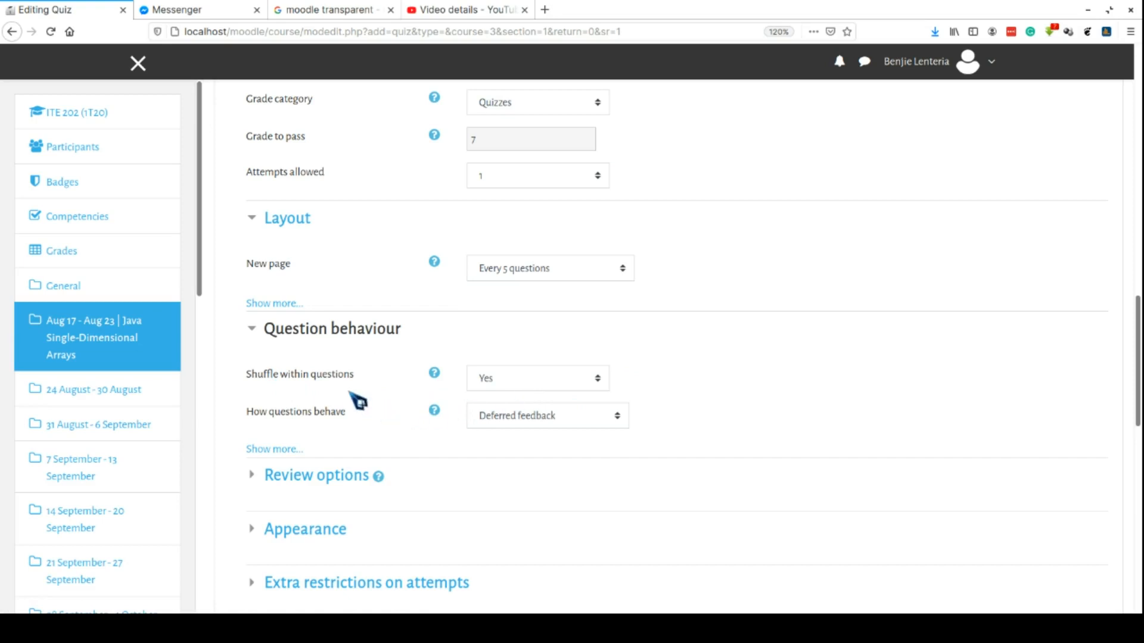
scroll(482, 459, "down", 2)
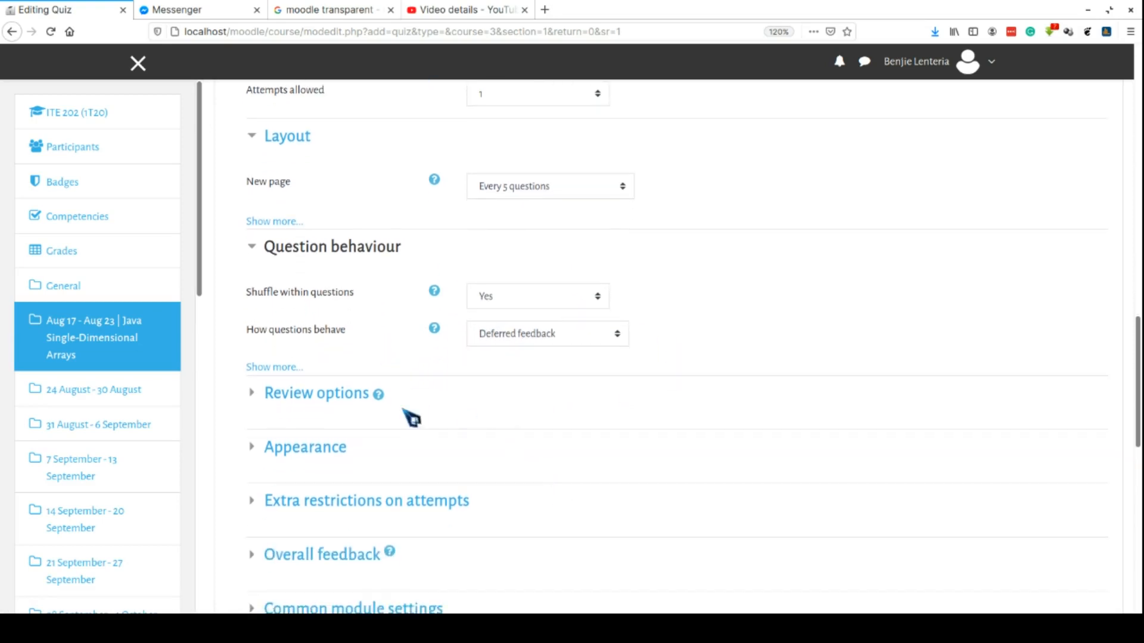
left_click(339, 401)
scroll(544, 421, "down", 4)
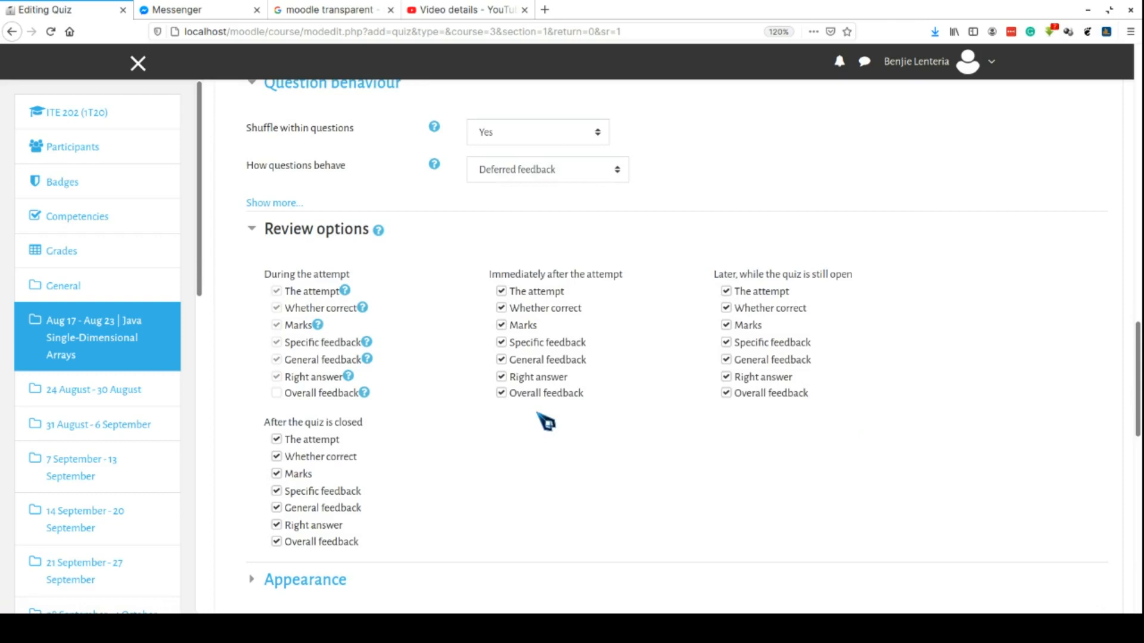
left_click(330, 241)
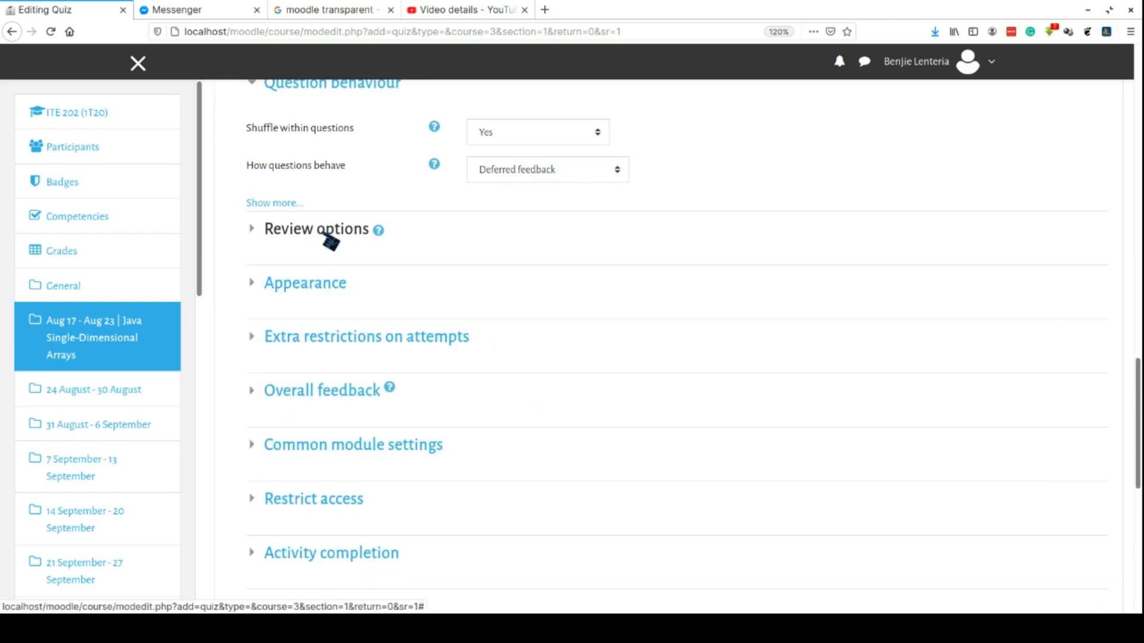
left_click(319, 291)
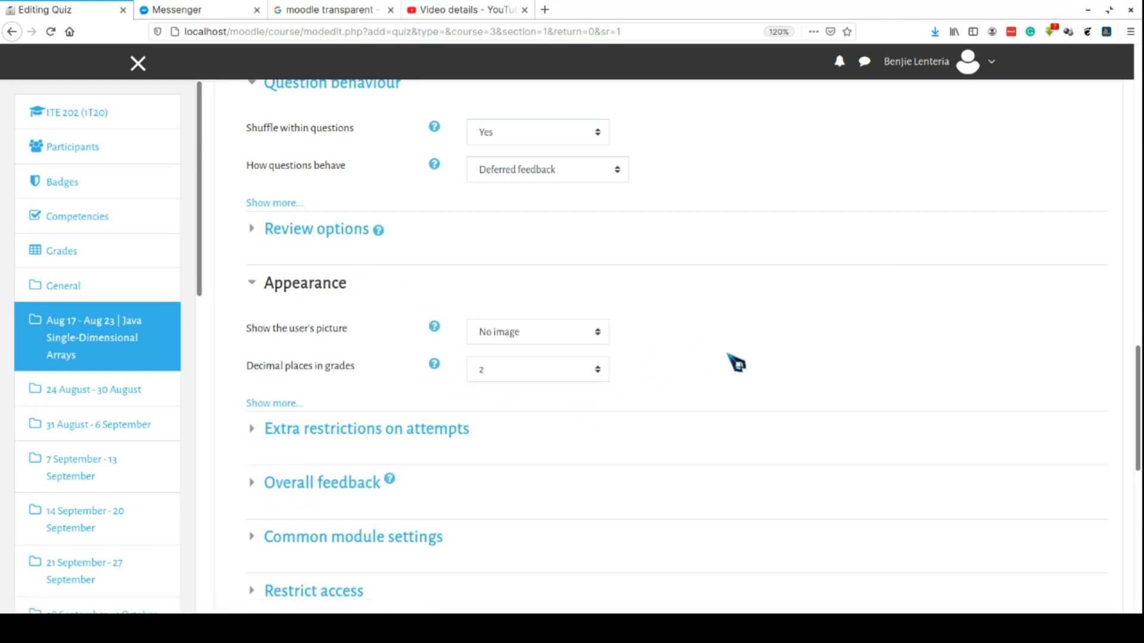
left_click(545, 339)
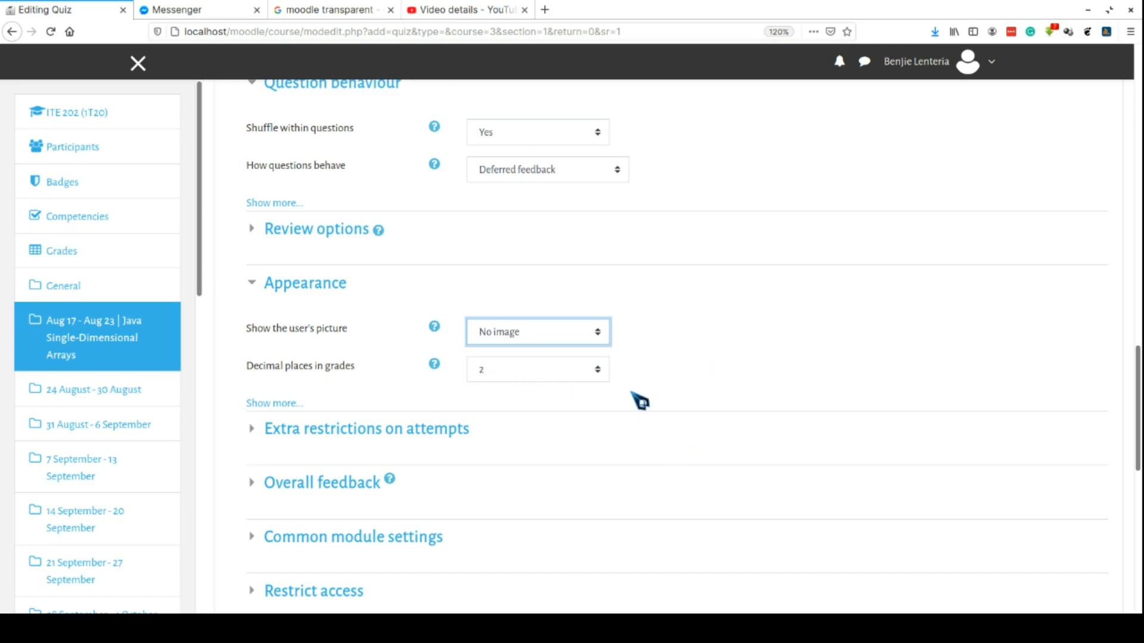
scroll(619, 437, "down", 2)
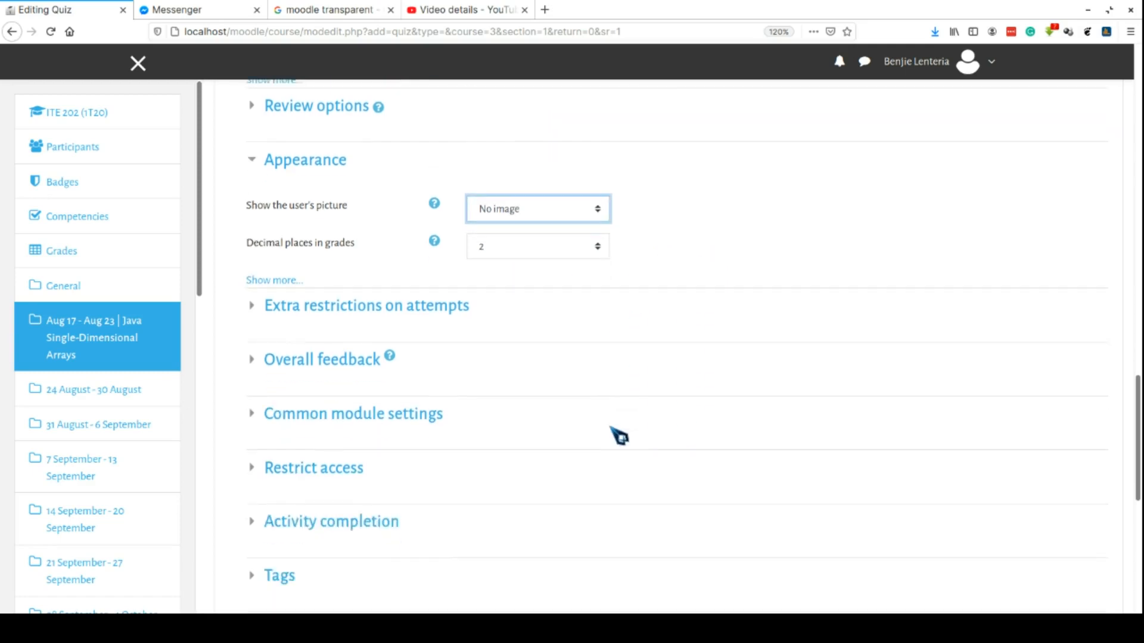
left_click(424, 319)
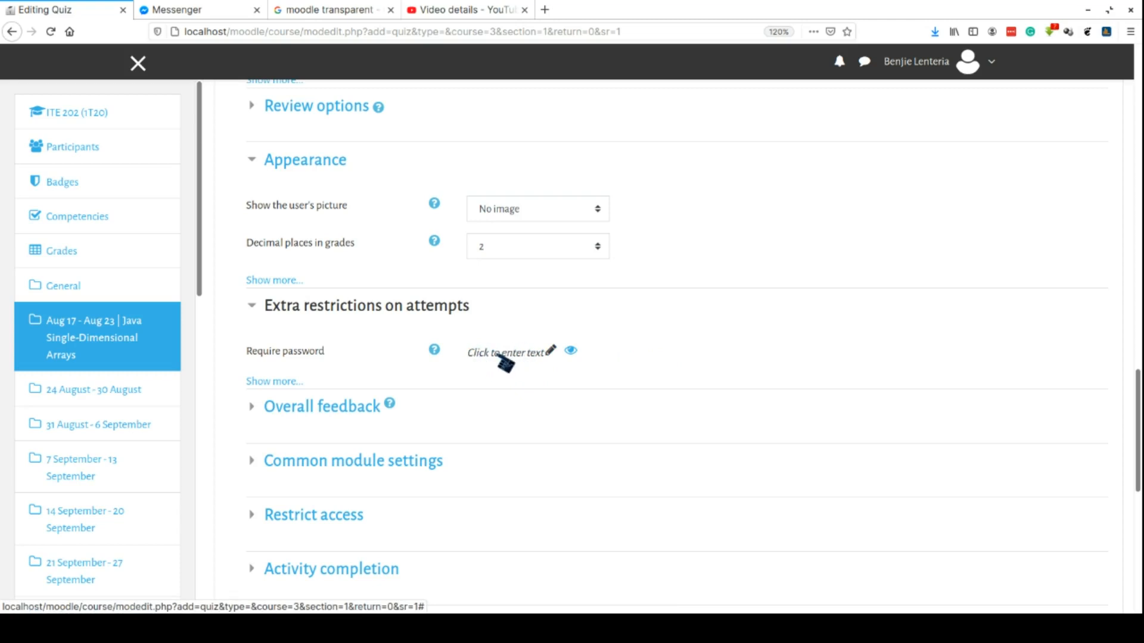
scroll(590, 465, "down", 3)
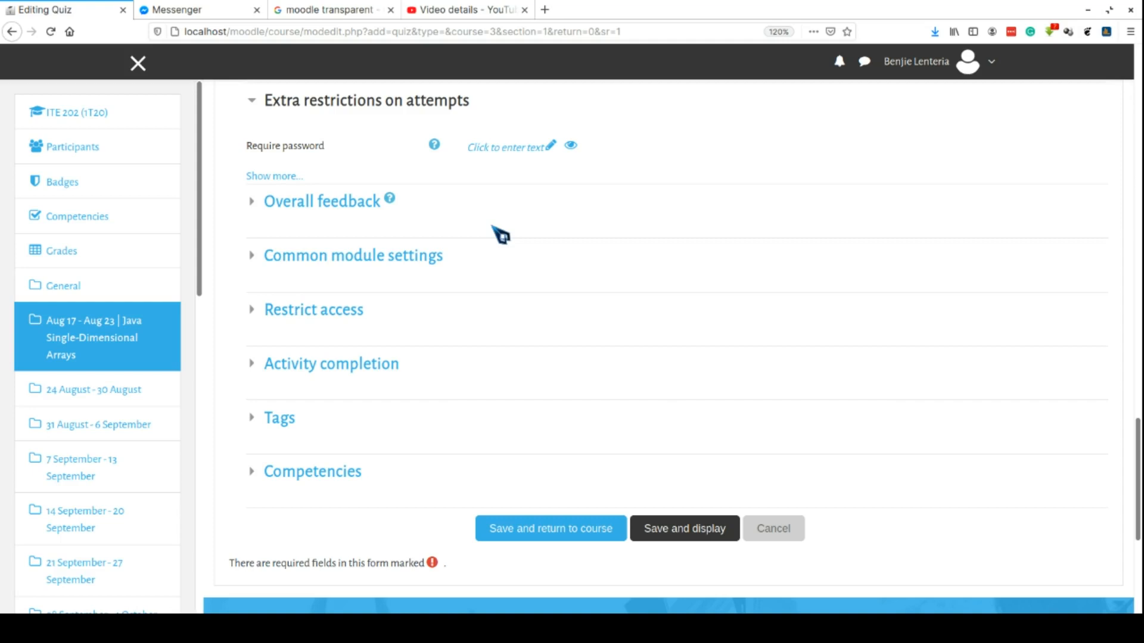
left_click(353, 322)
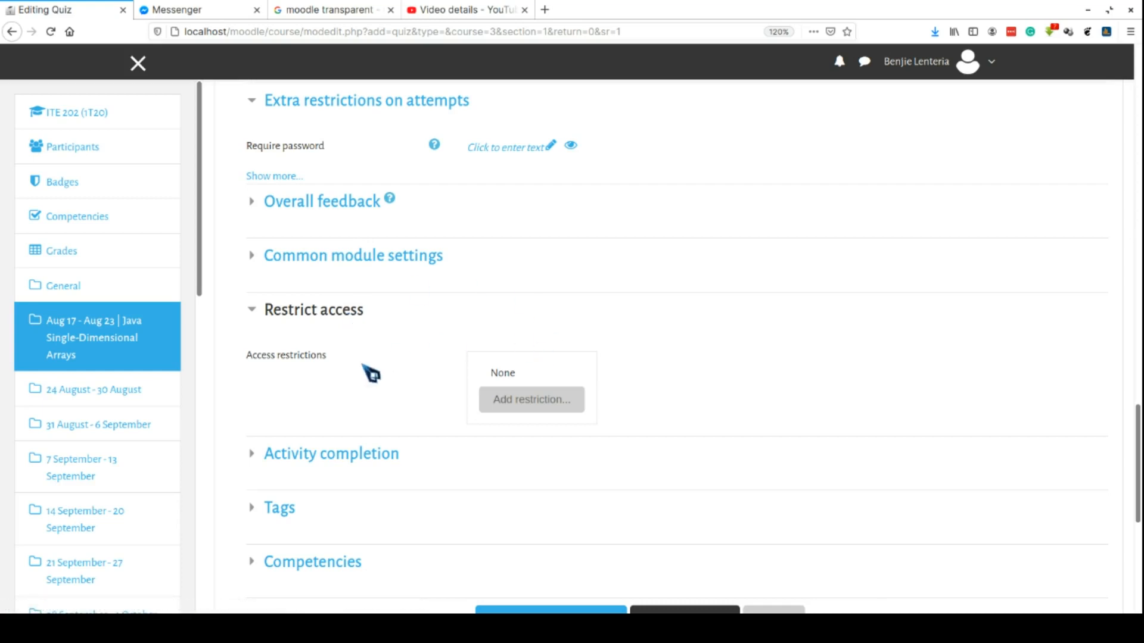
left_click(332, 314)
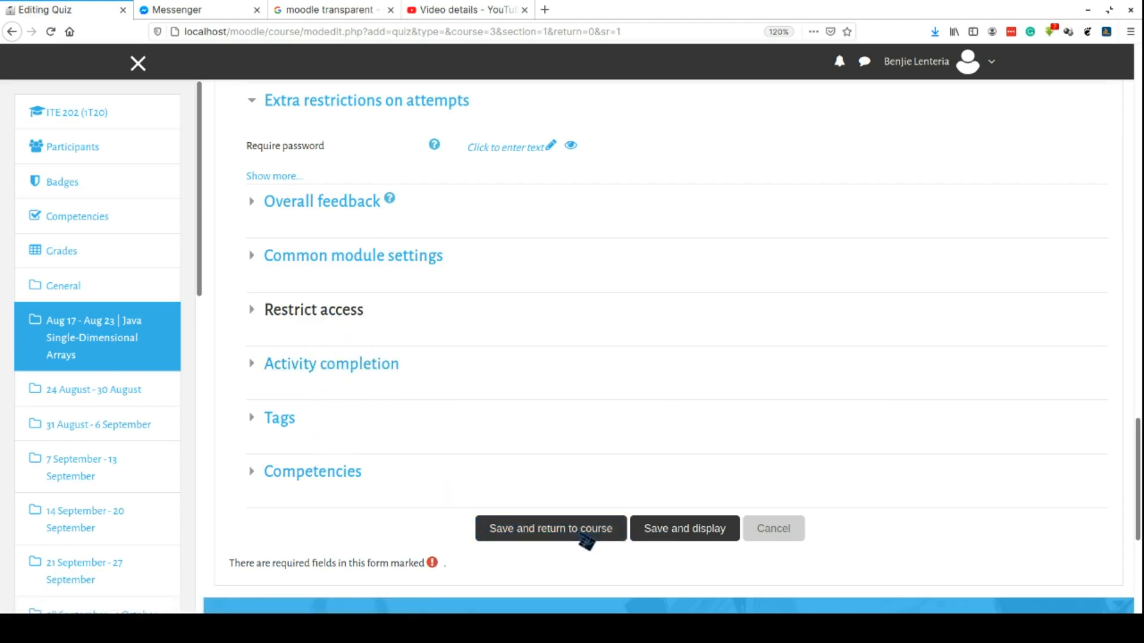
Step: Save and display the quiz, and open Quiz 1 for editing its questions
left_click(683, 536)
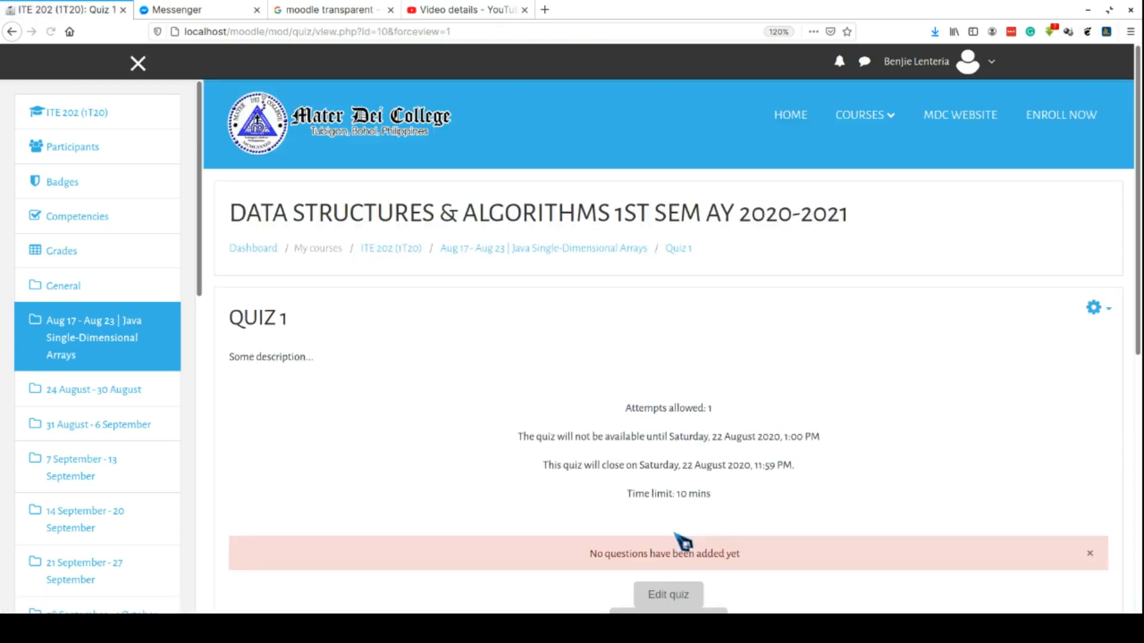
scroll(684, 542, "down", 3)
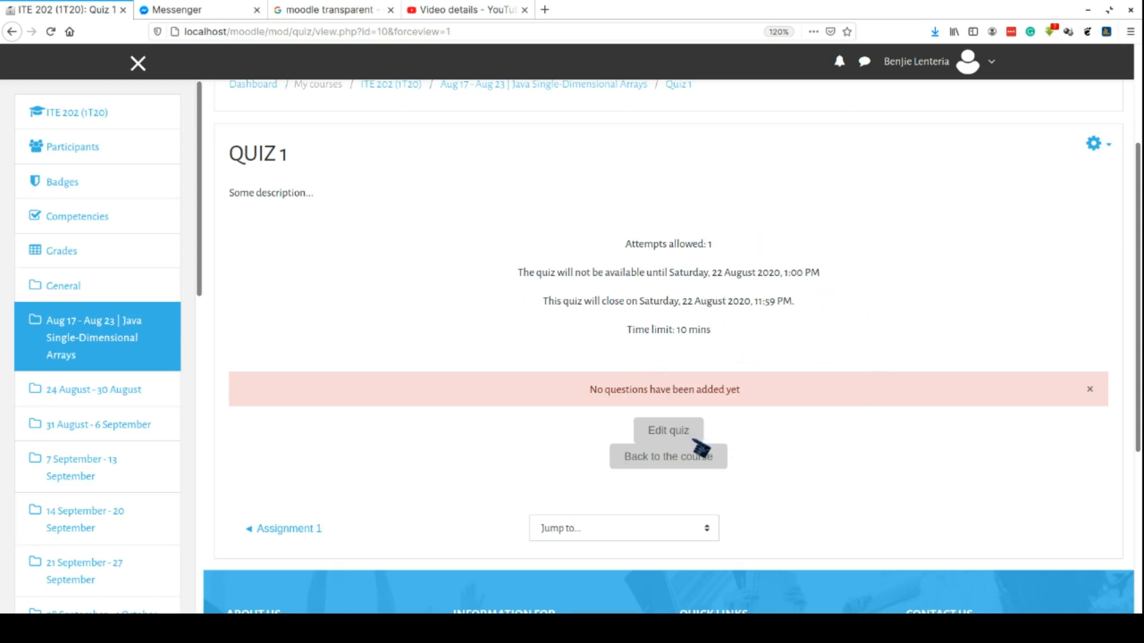
left_click(674, 437)
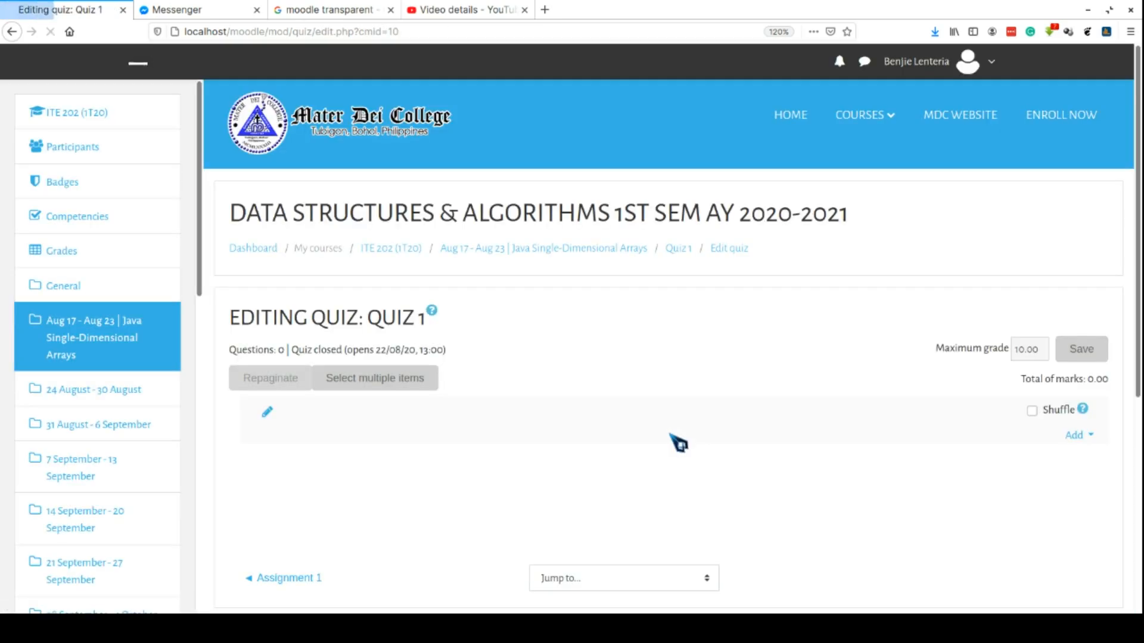
Step: Add a new question of the Multiple choice type to Quiz 1
left_click(1075, 435)
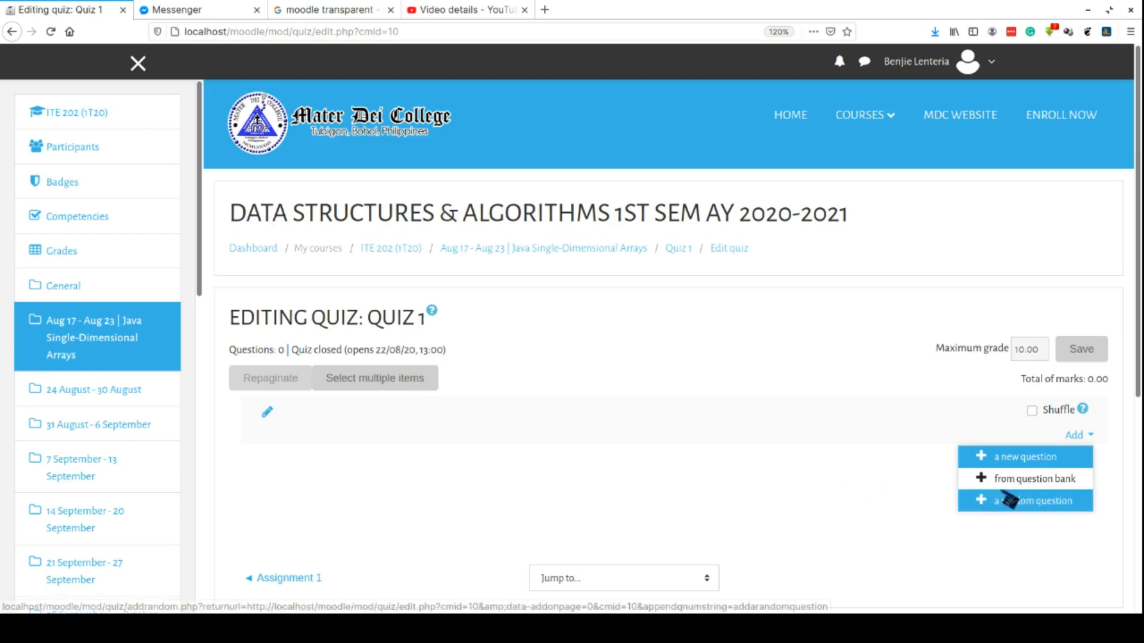
left_click(1023, 466)
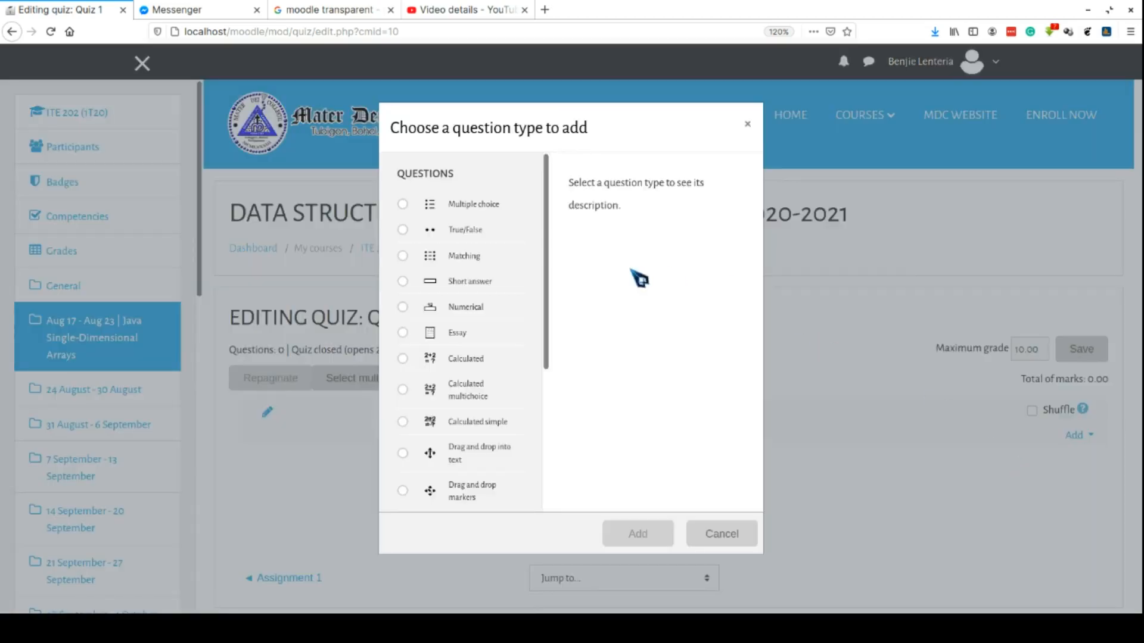
left_click_drag(548, 220, 554, 186)
scroll(482, 422, "down", 5)
scroll(482, 421, "up", 5)
scroll(481, 422, "down", 5)
scroll(481, 422, "up", 5)
left_click(404, 206)
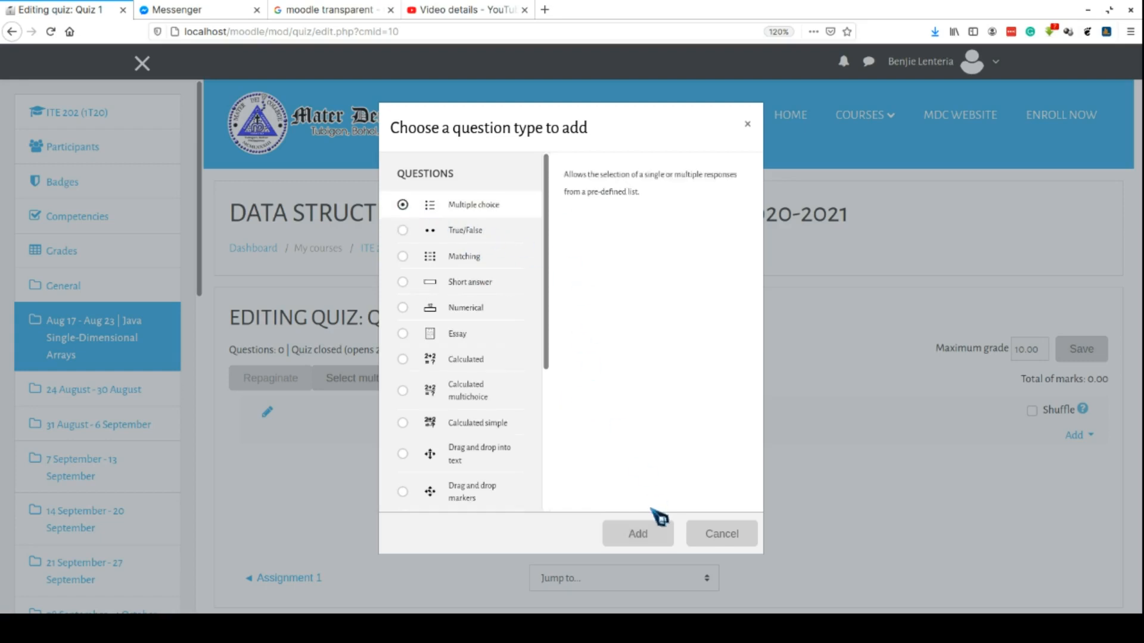
left_click(638, 533)
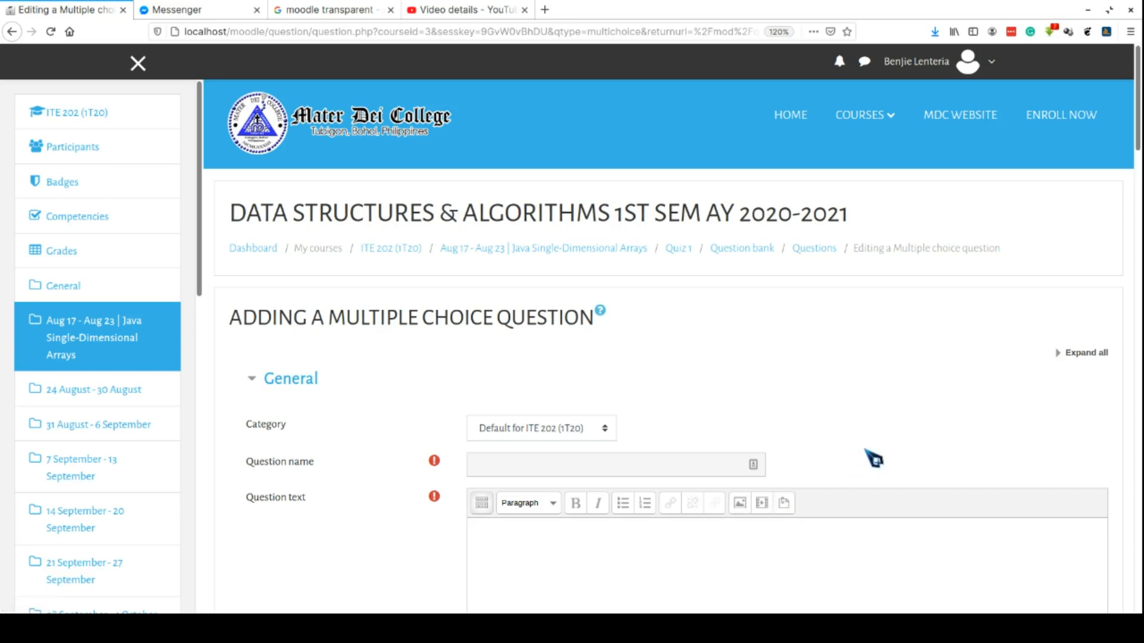
scroll(874, 459, "down", 3)
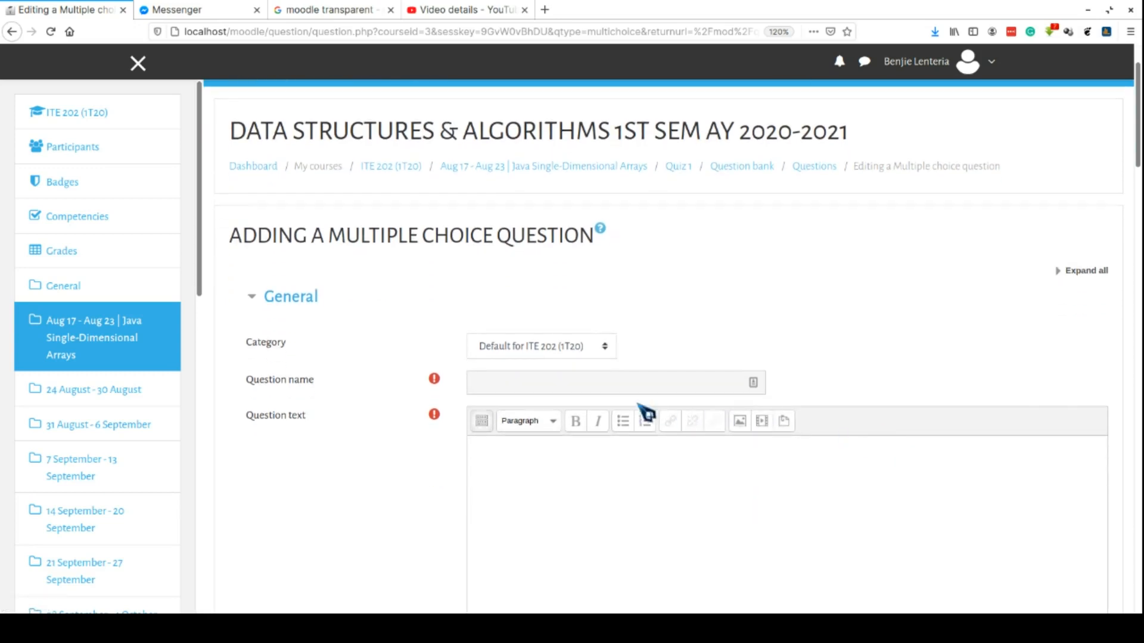
left_click(613, 376)
scroll(856, 313, "down", 5)
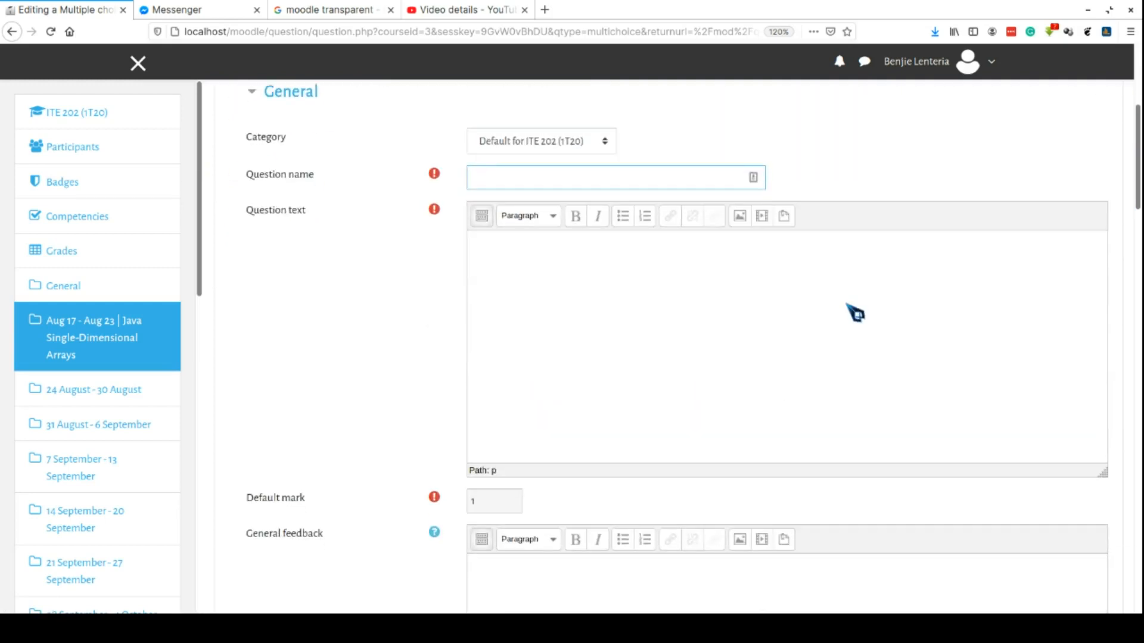
type("Whic")
key("BackSpace")
key("BackSpace")
key("BackSpace")
key("BackSpace")
Step: Enter "Which among the following is a mammal?" as the text of the multiple choice question
left_click(576, 286)
type("Which")
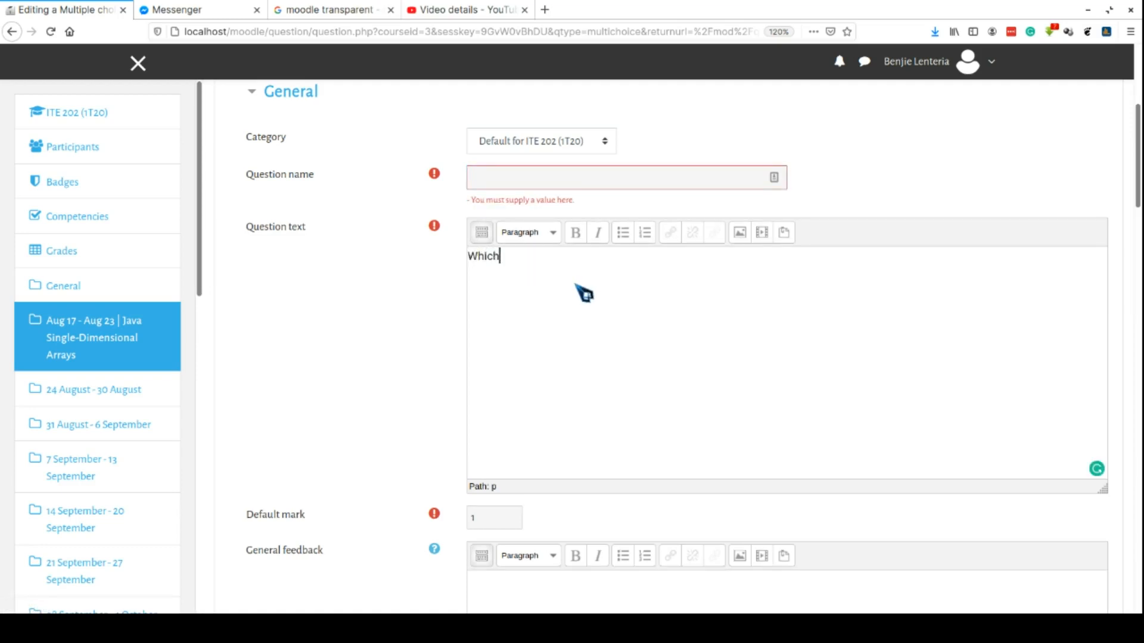
type(" among the follo")
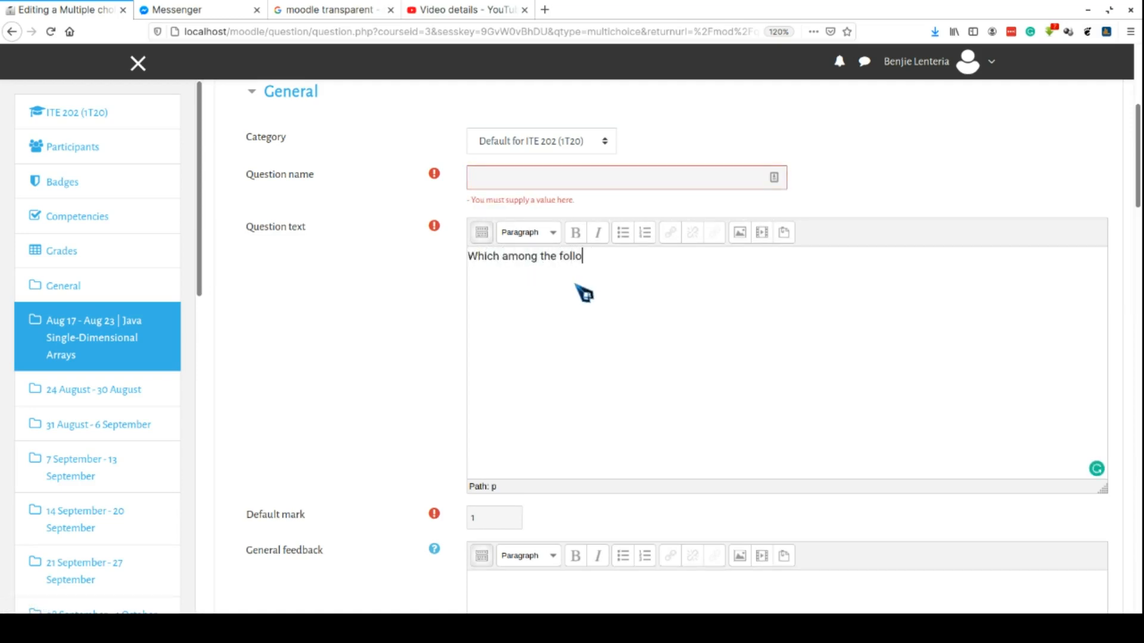
type("wing is a mammal?")
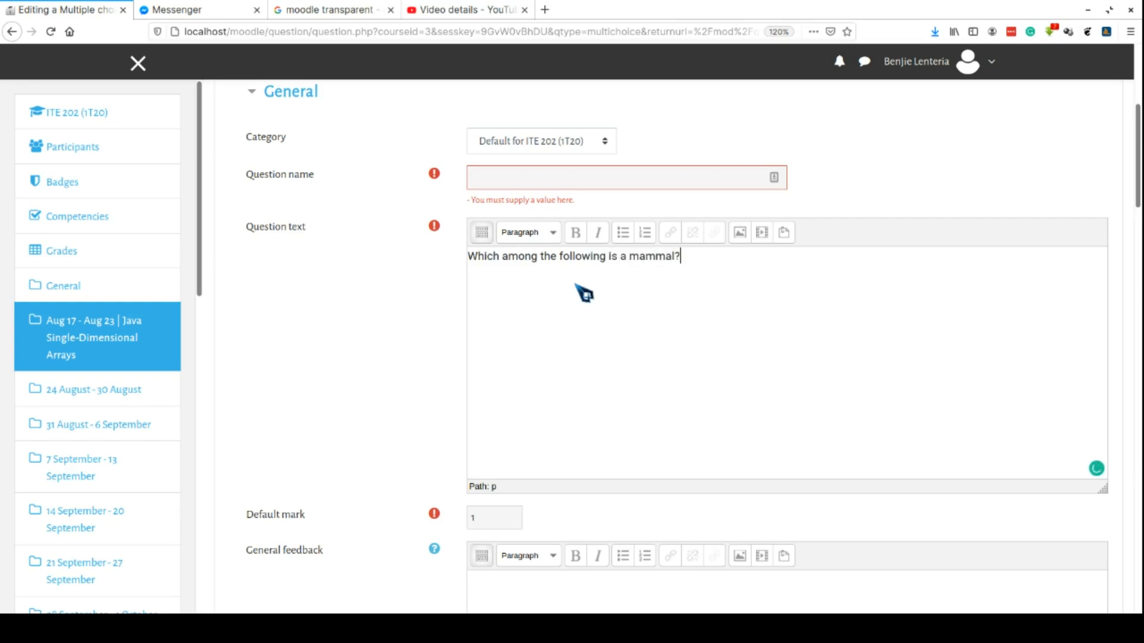
Step: Name the multiple choice question "Mammal"
left_click(573, 175)
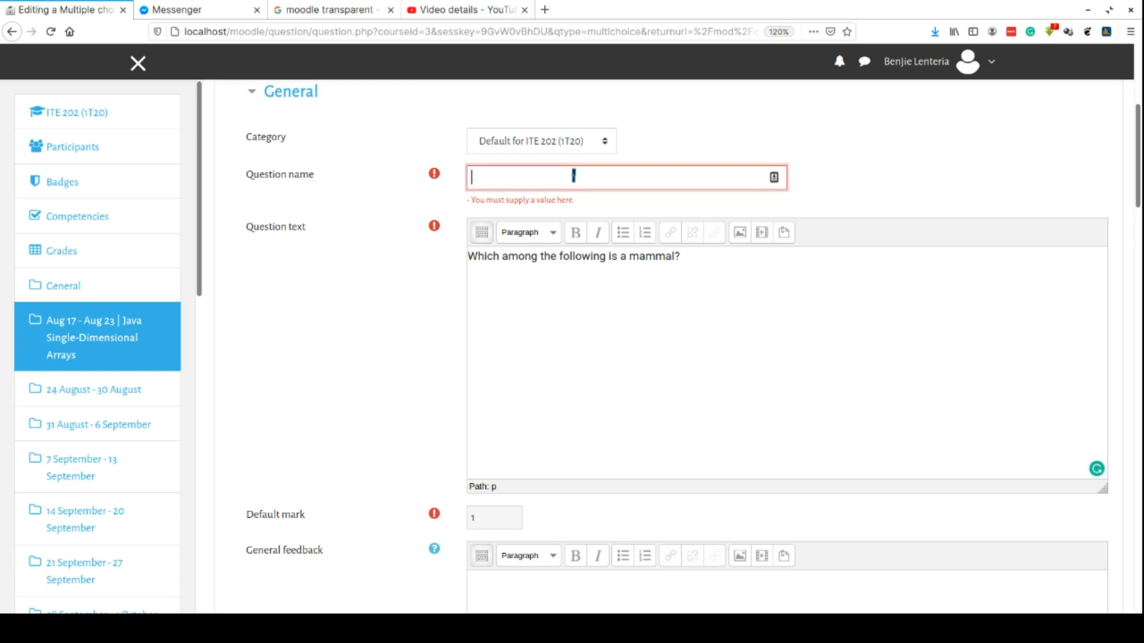
type("Mammal")
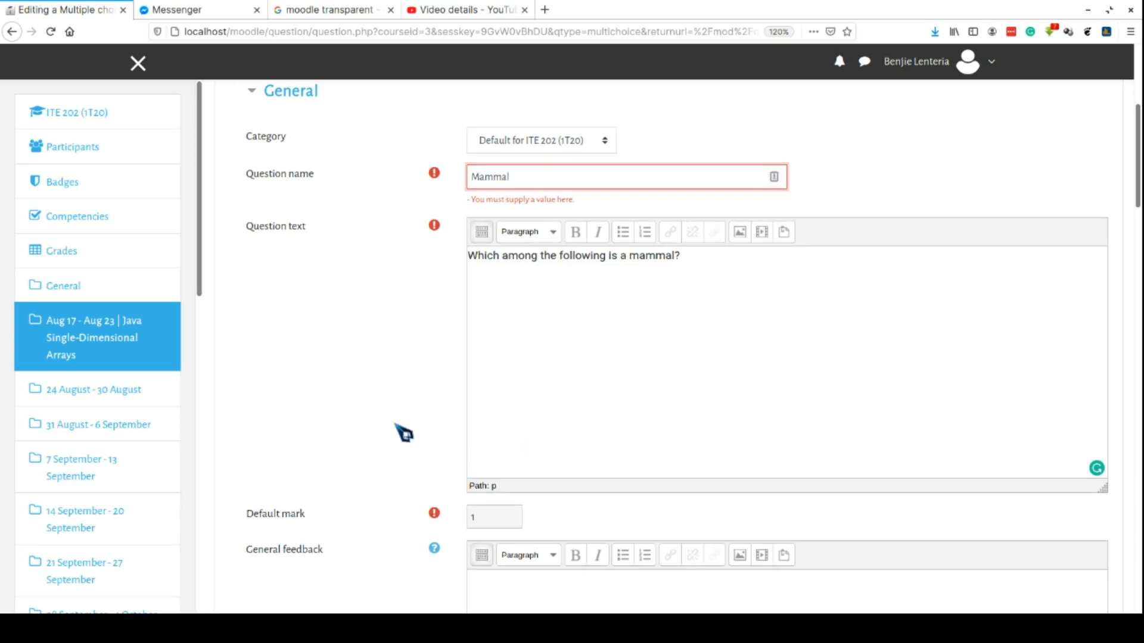
scroll(472, 294, "down", 2)
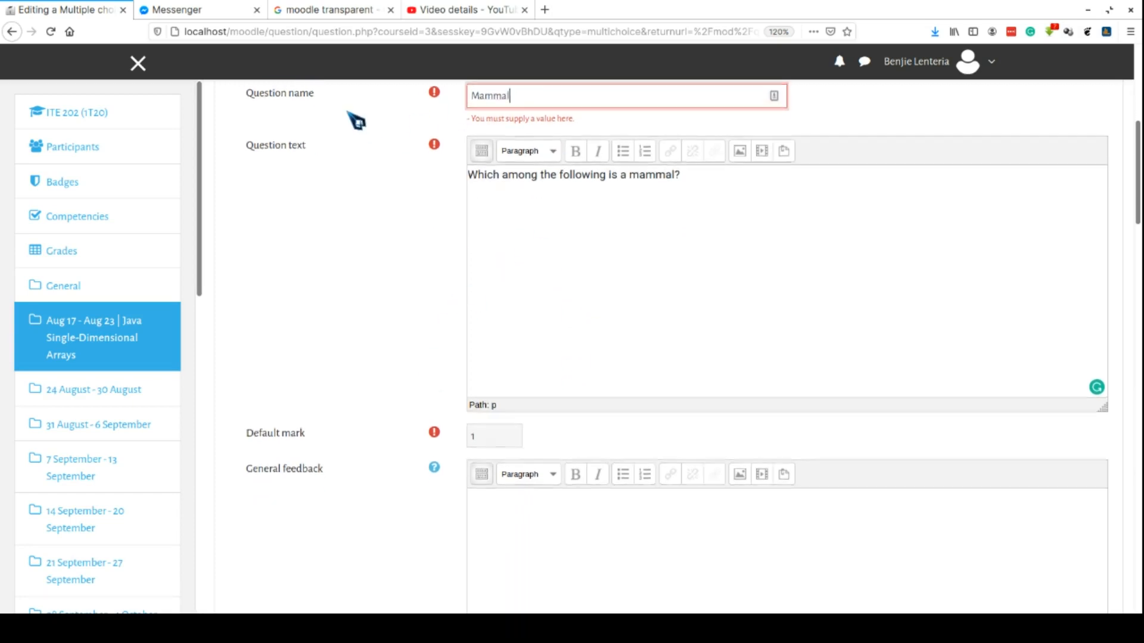
scroll(357, 119, "up", 1)
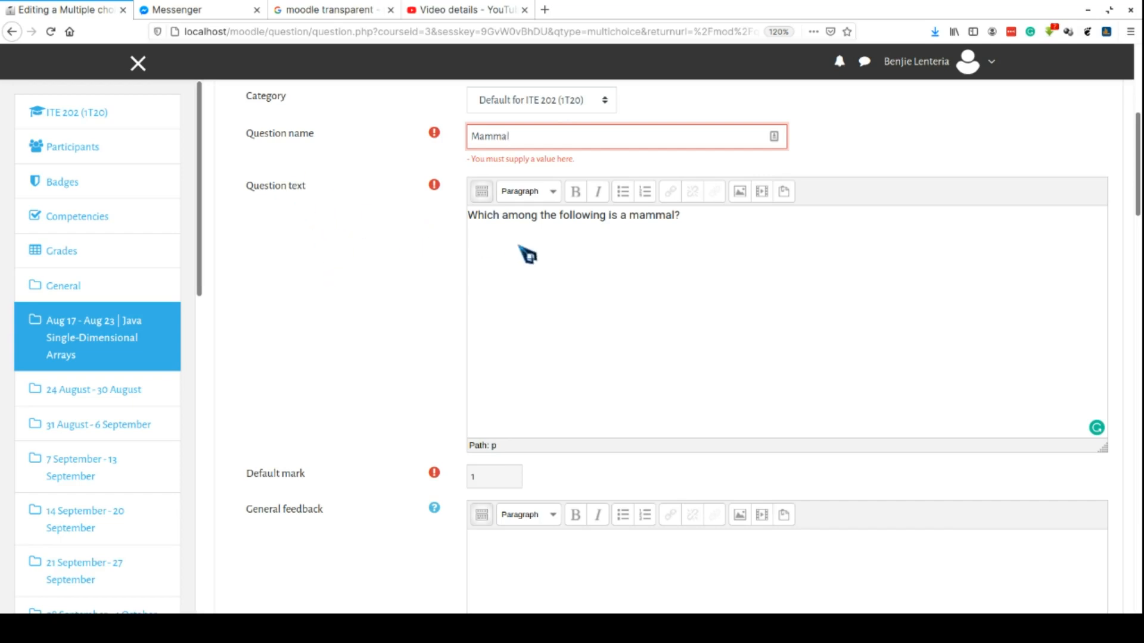
left_click(573, 313)
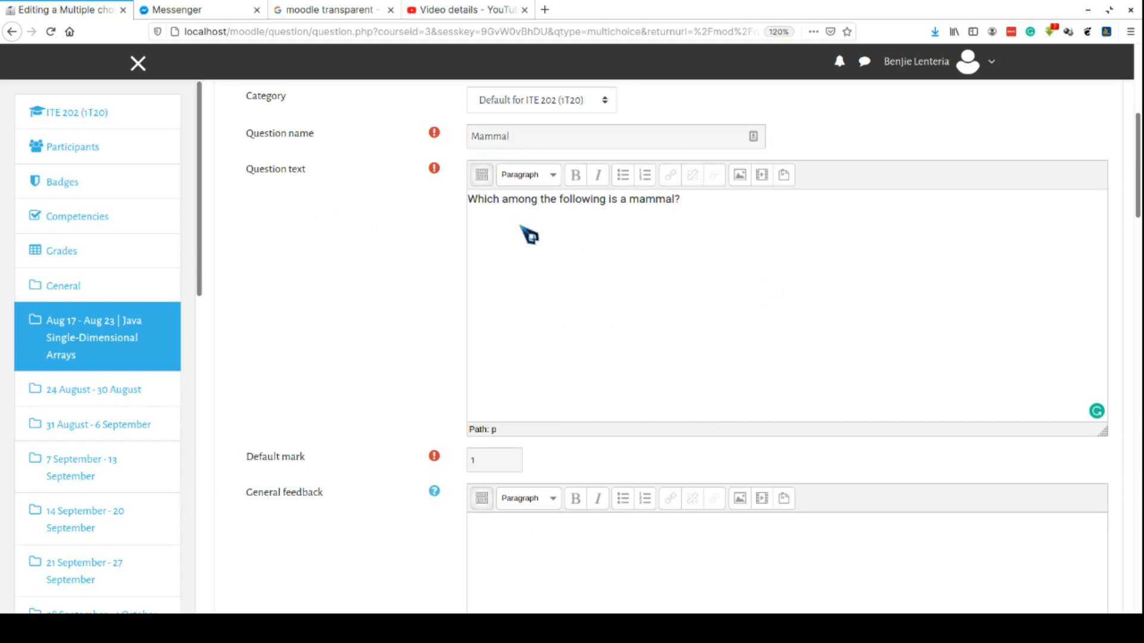
left_click(563, 177)
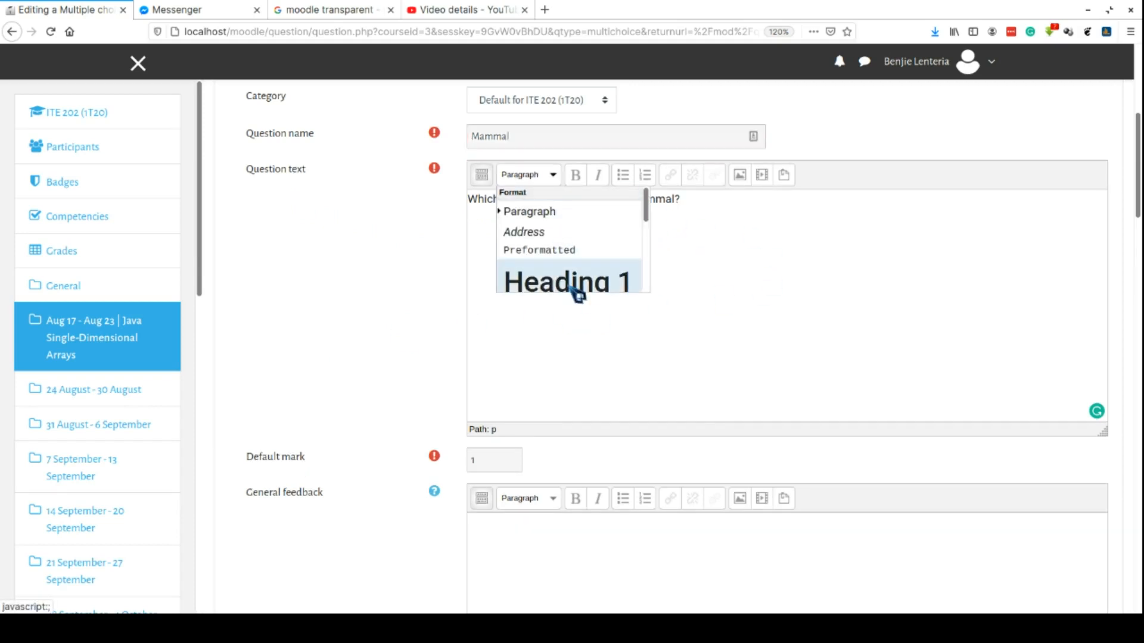
left_click(730, 299)
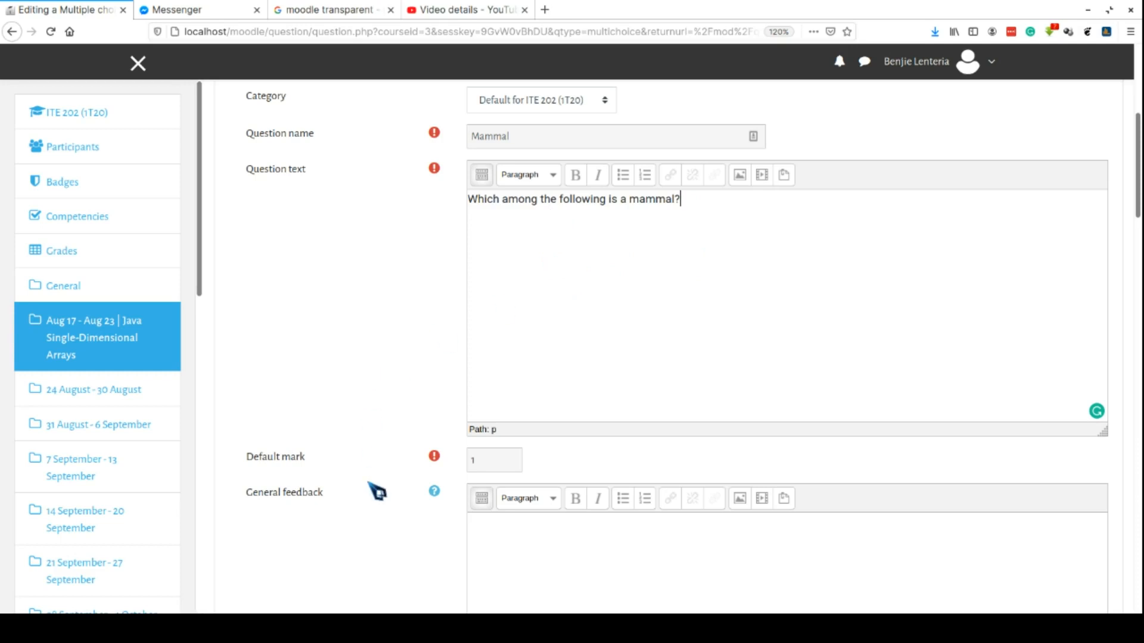
Step: Examine the question's default mark, general feedback, one-or-multiple-answers setting, choice numbering and answer fields
scroll(377, 492, "down", 1)
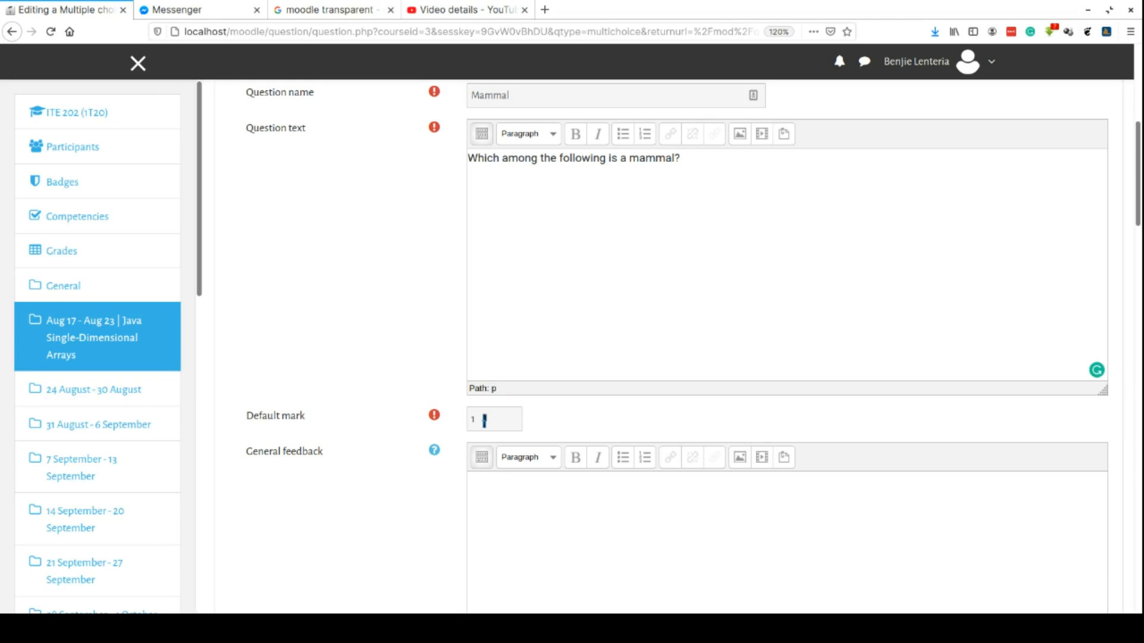
scroll(554, 292, "up", 5)
scroll(554, 292, "down", 4)
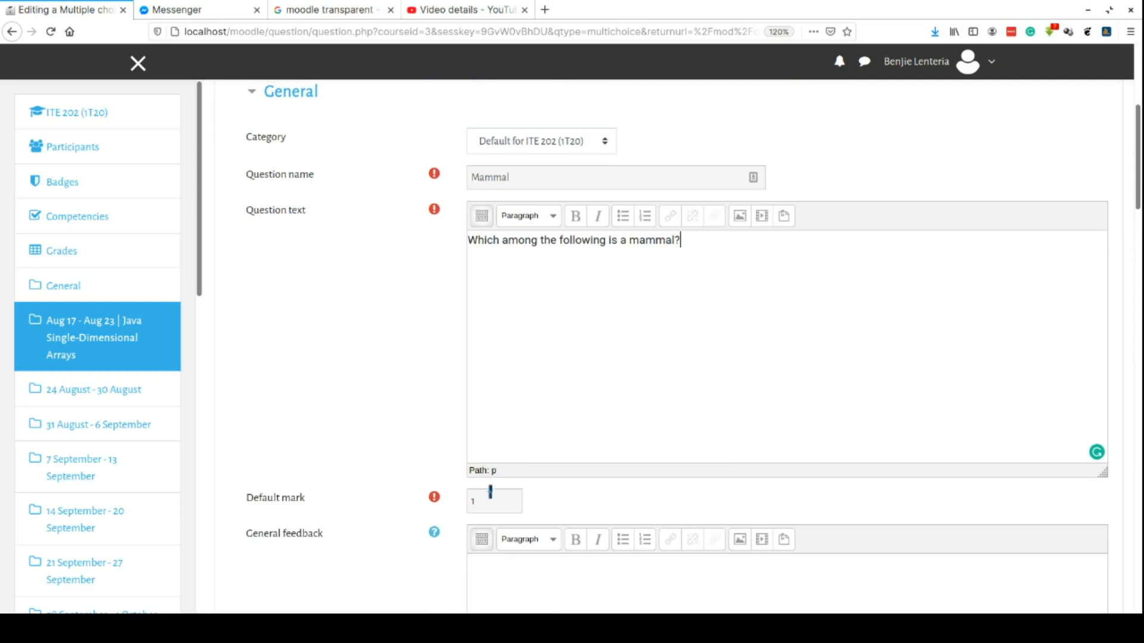
left_click_drag(488, 501, 468, 505)
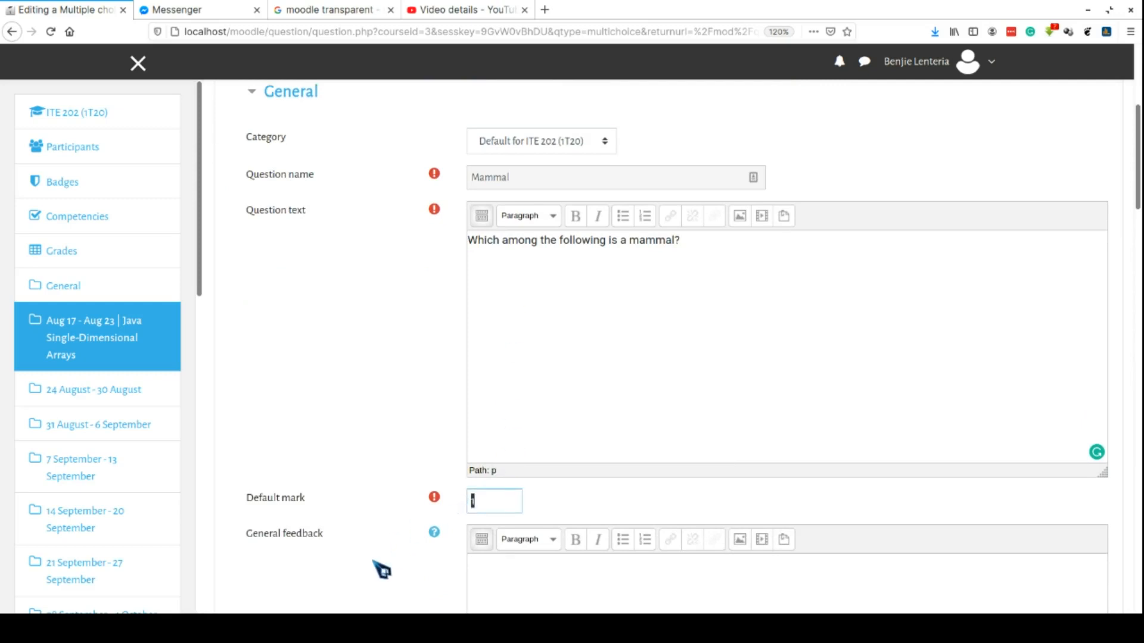
scroll(378, 569, "down", 5)
left_click(539, 266)
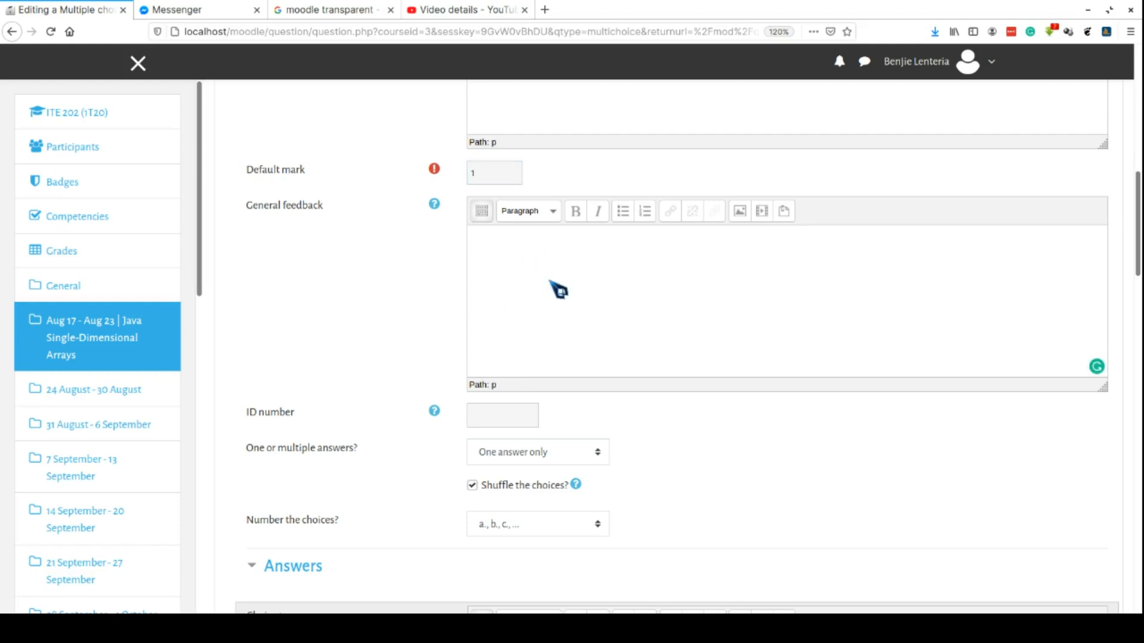
scroll(376, 374, "down", 1)
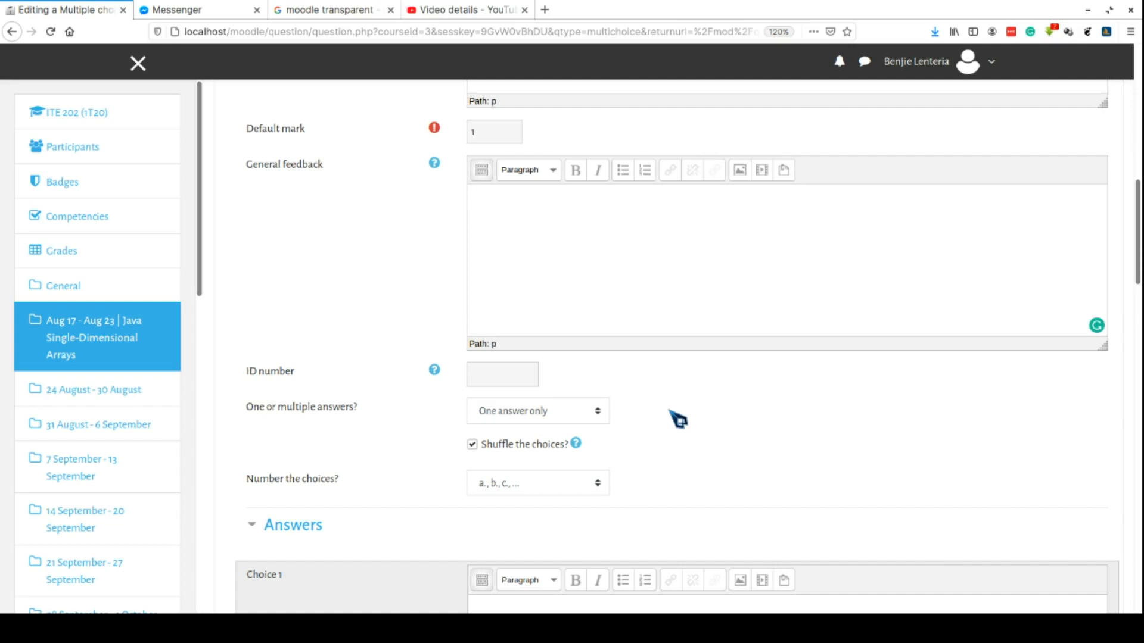
left_click(599, 414)
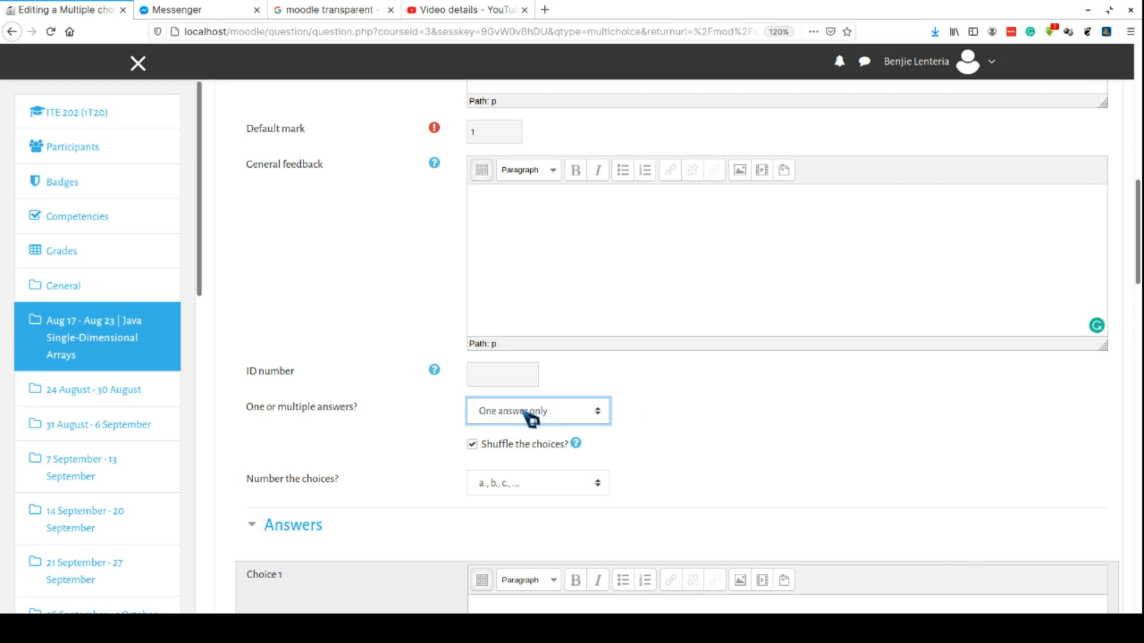
double_click(472, 131)
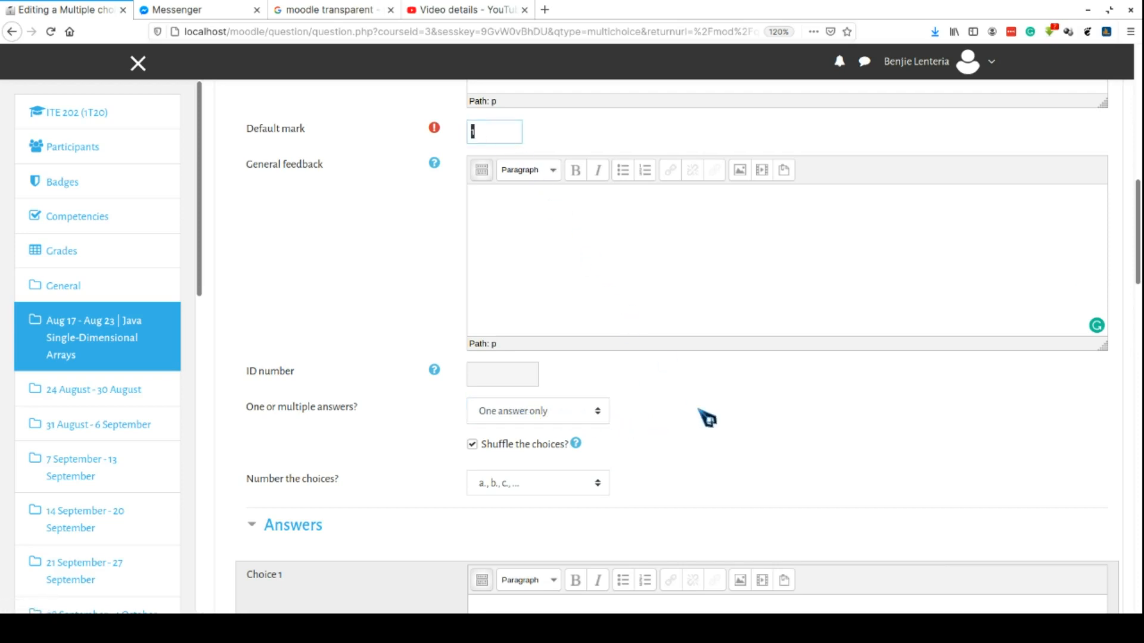
scroll(756, 416, "down", 3)
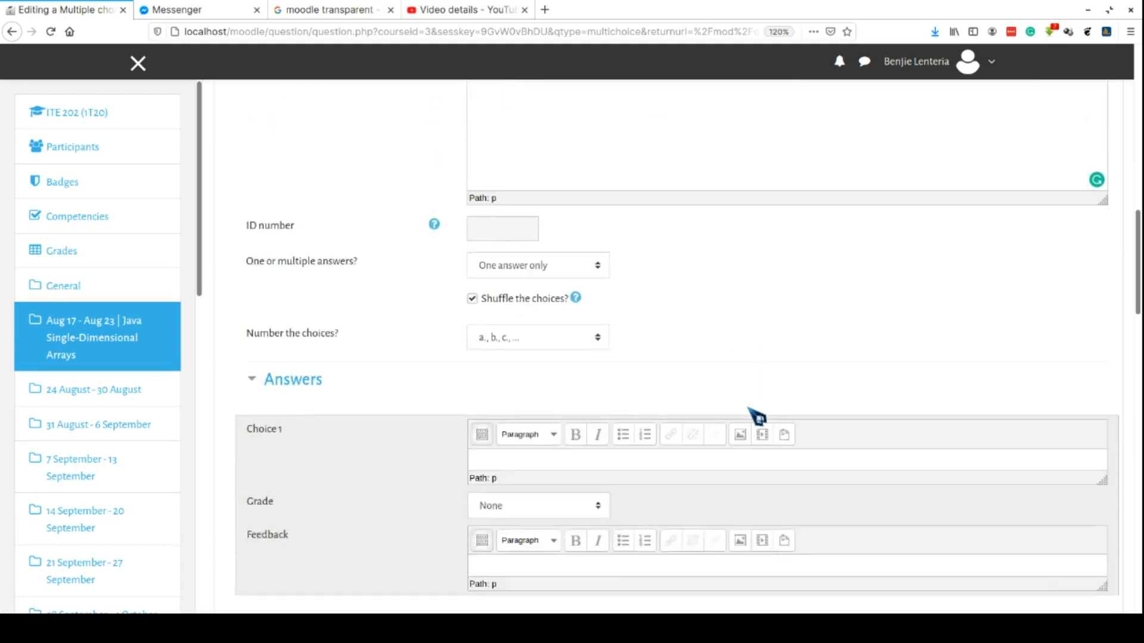
scroll(421, 436, "down", 5)
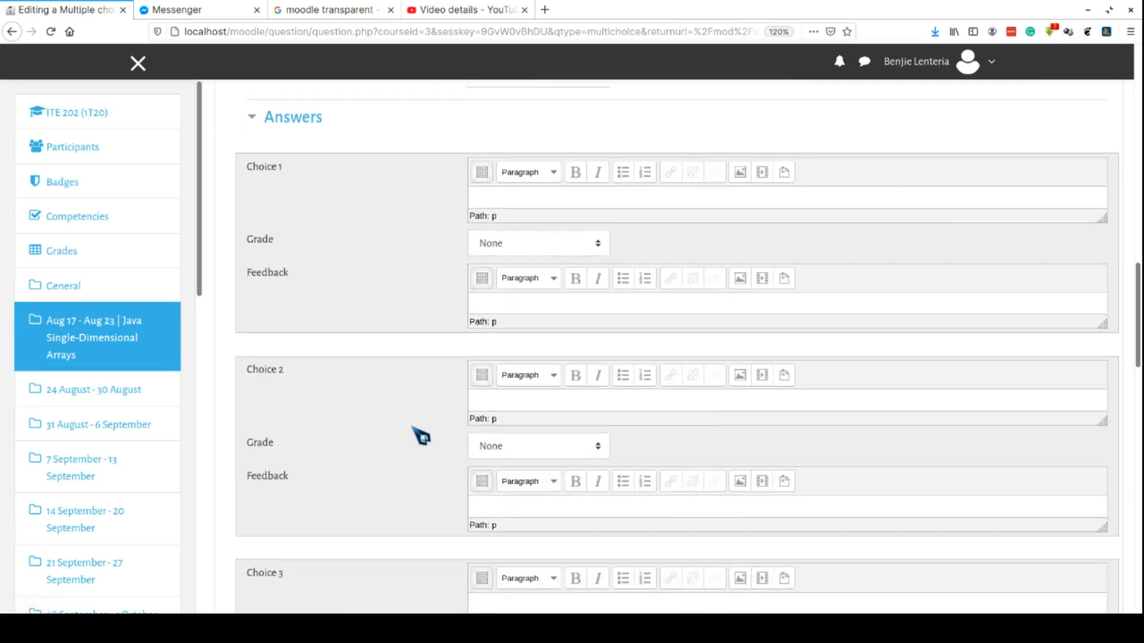
Step: Enter "Horse" as Choice 1 of the Mammal question and set its grade to 100%
scroll(422, 435, "up", 3)
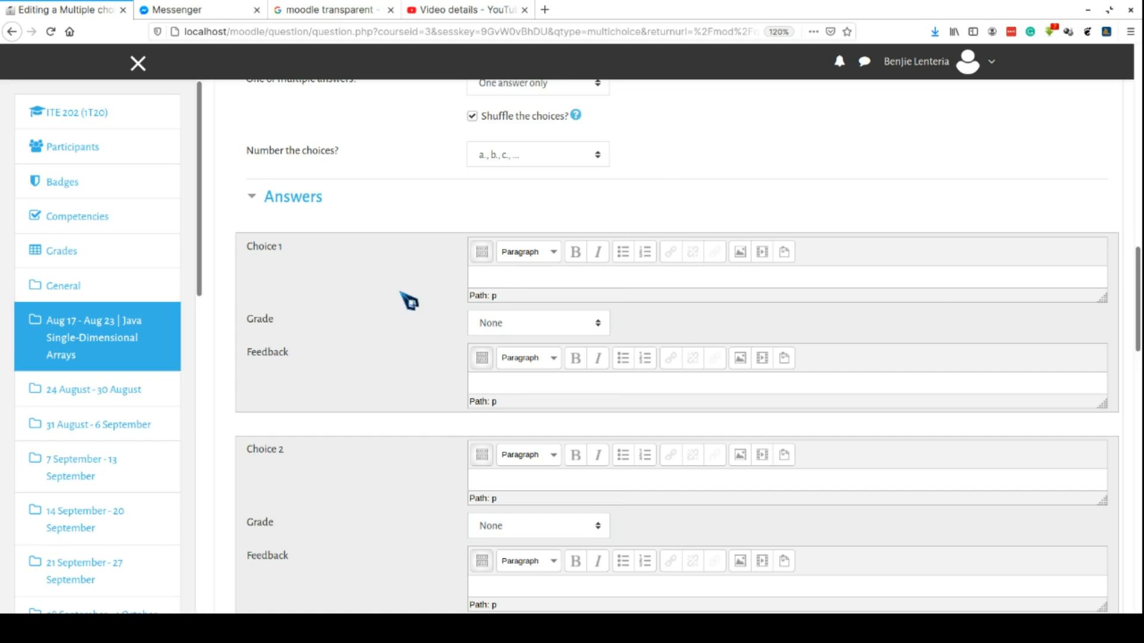
scroll(424, 301, "up", 1)
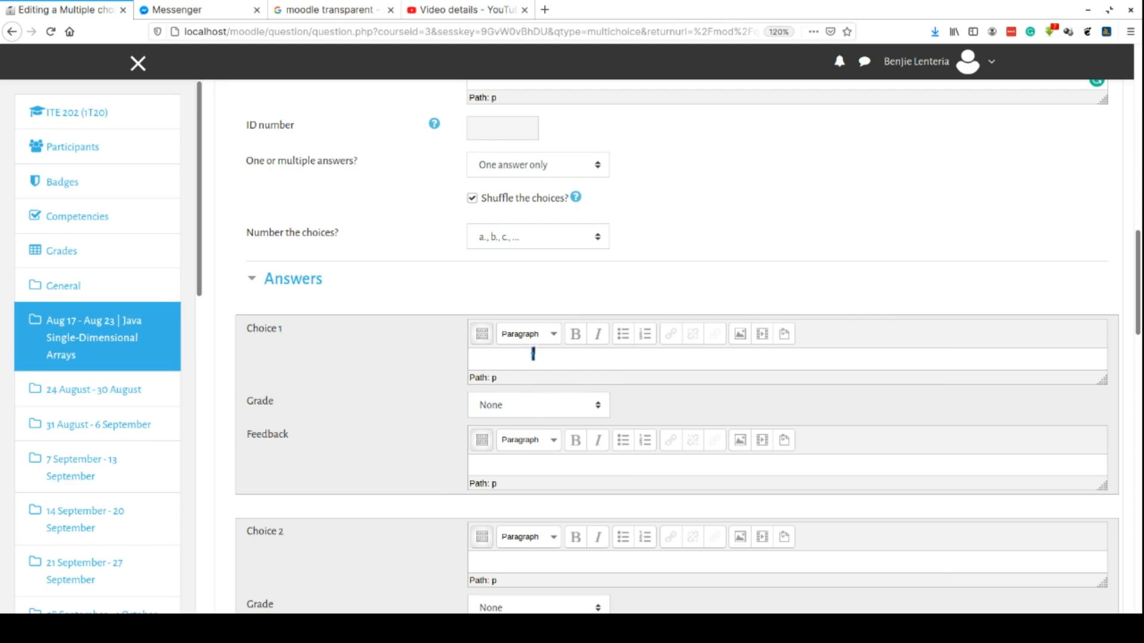
type("HOrse")
key("BackSpace")
key("BackSpace")
key("BackSpace")
key("BackSpace")
type("orse")
key("Tab")
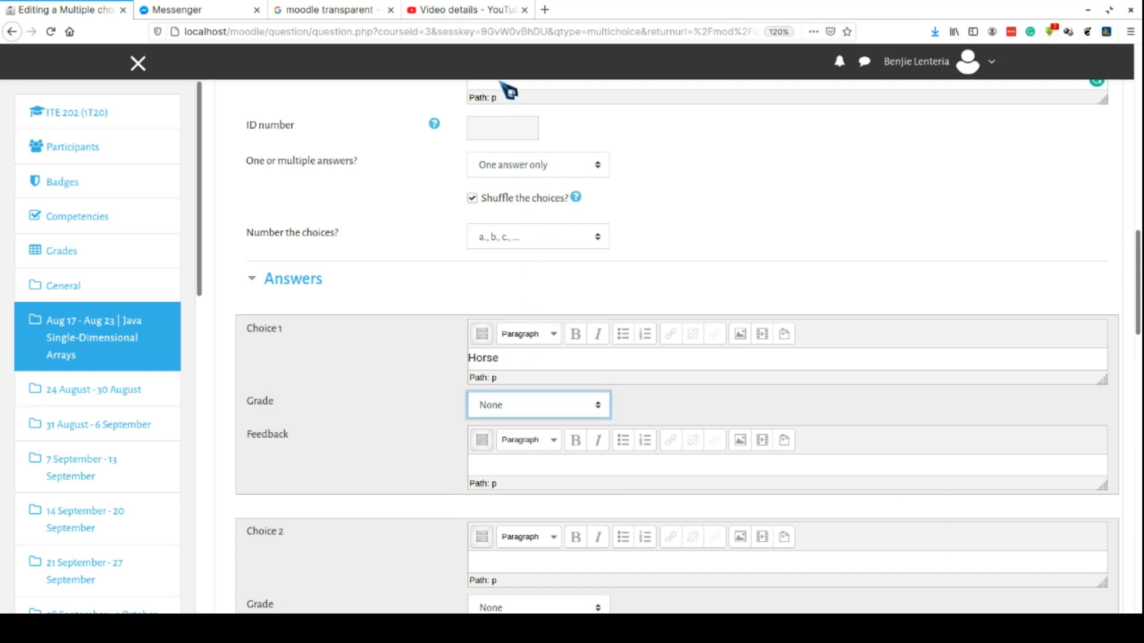
key("Down")
scroll(595, 188, "up", 3)
scroll(700, 412, "down", 3)
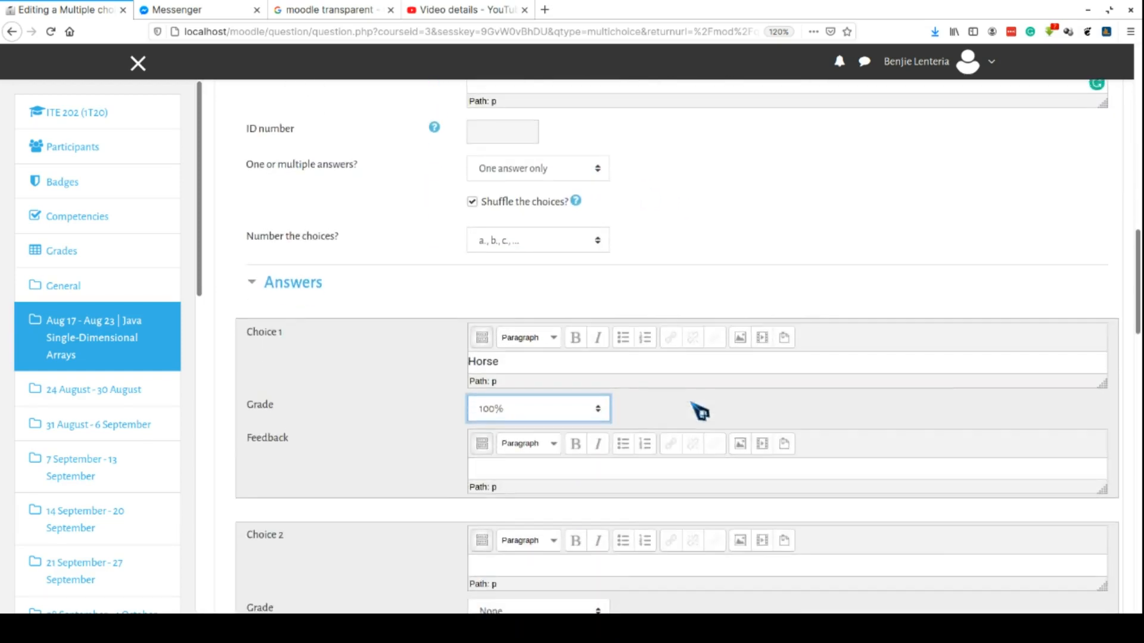
Step: Check how the question's default mark relates to the grade percentage of Choice 1
scroll(701, 412, "up", 2)
scroll(701, 412, "up", 4)
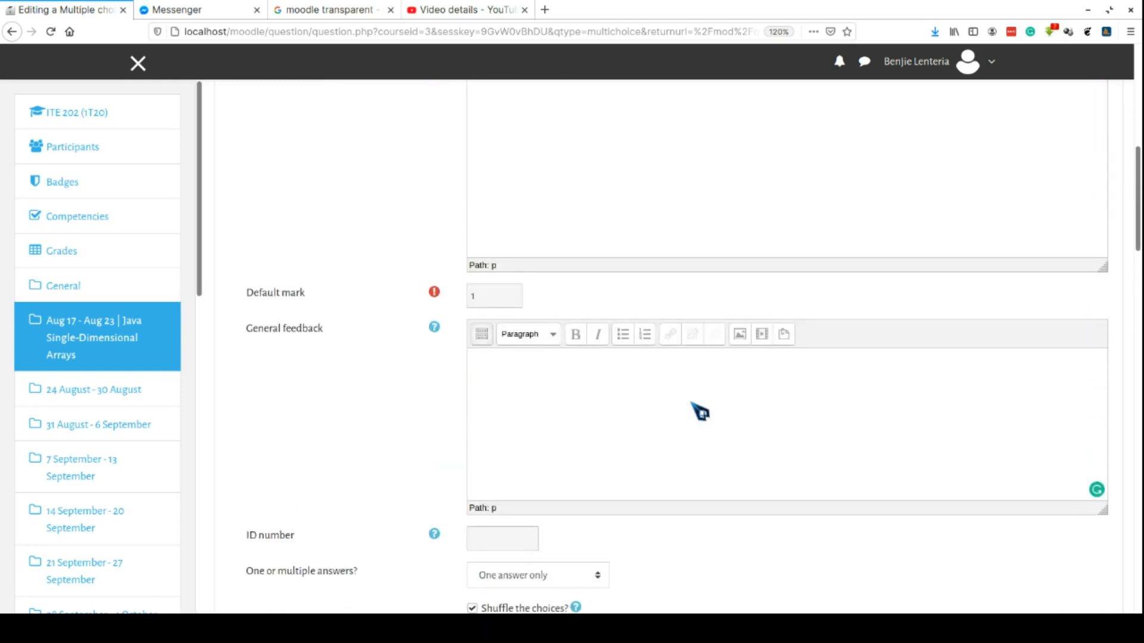
left_click(480, 295)
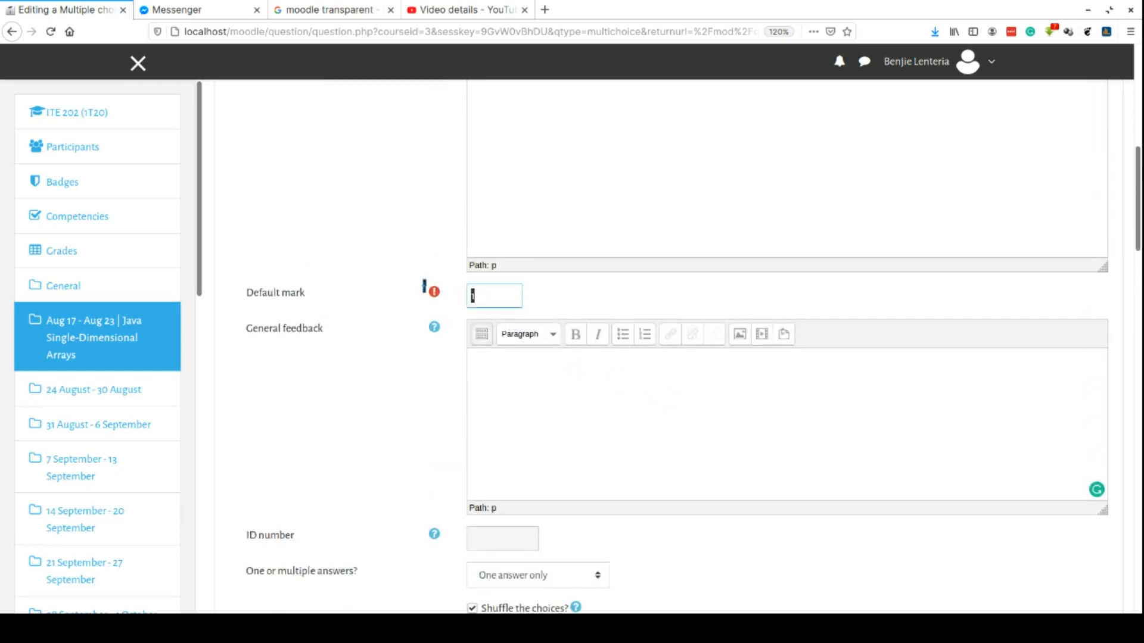
scroll(411, 442, "down", 6)
scroll(411, 442, "down", 1)
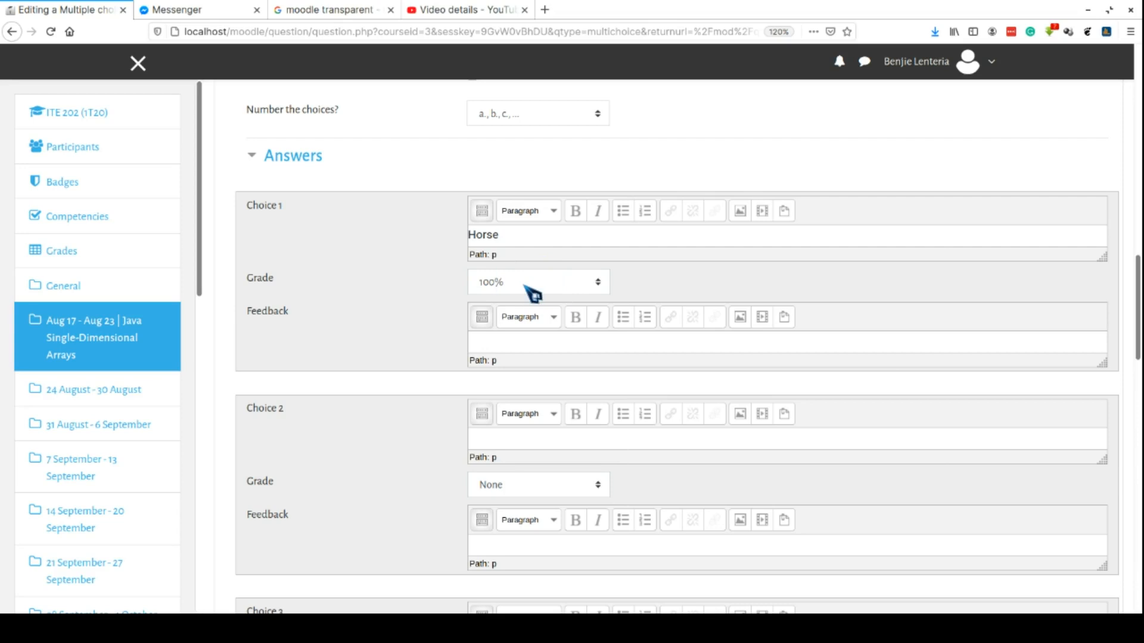
scroll(429, 301, "up", 10)
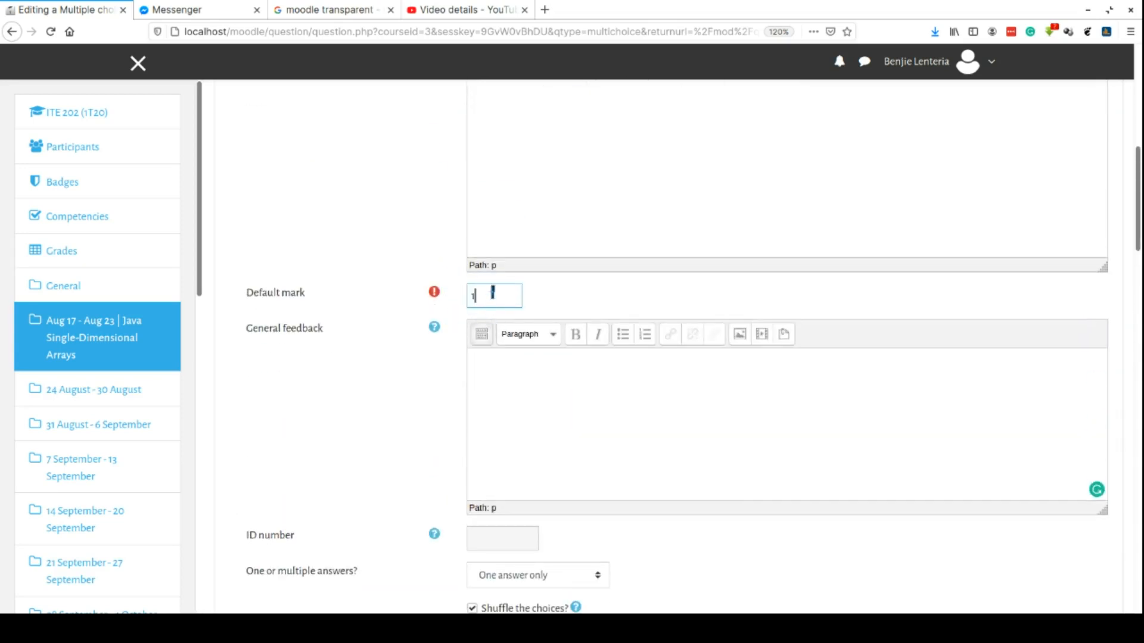
Step: Enter "Lizard" as Choice 2 of the Mammal question
scroll(365, 423, "down", 5)
scroll(365, 423, "down", 6)
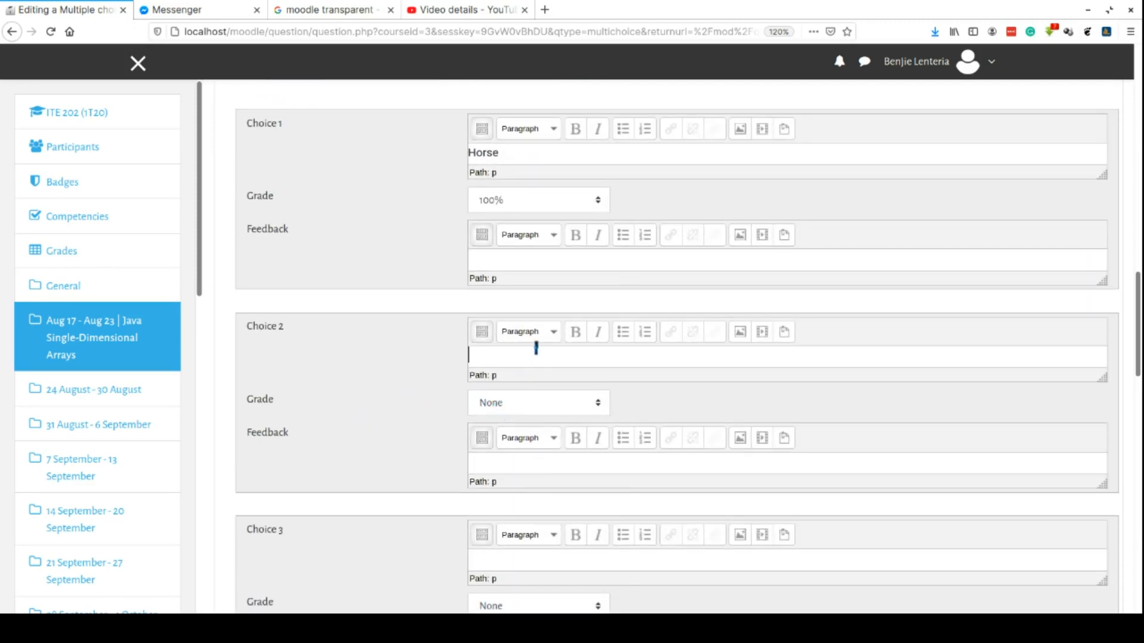
type("Lion")
key("BackSpace")
key("BackSpace")
type("zard")
Step: Enter "Hummingbird" as Choice 3 of the Mammal question
scroll(441, 465, "down", 3)
left_click(521, 393)
type("H")
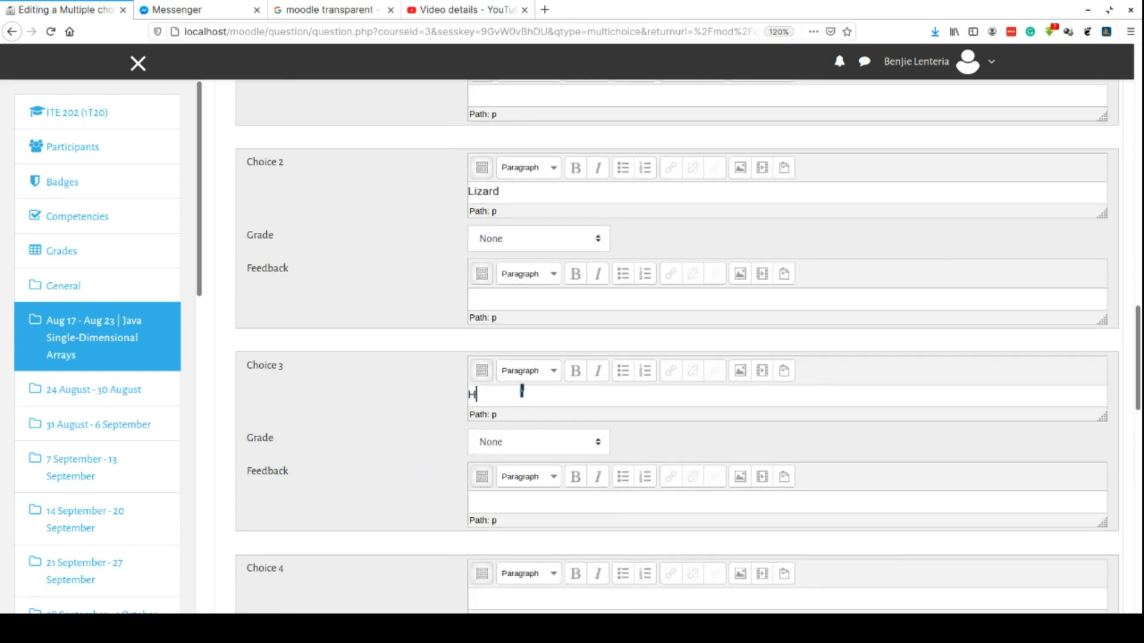
type("ummingbird")
Step: Enter "Shark" as Choice 4 of the Mammal question
scroll(505, 522, "down", 3)
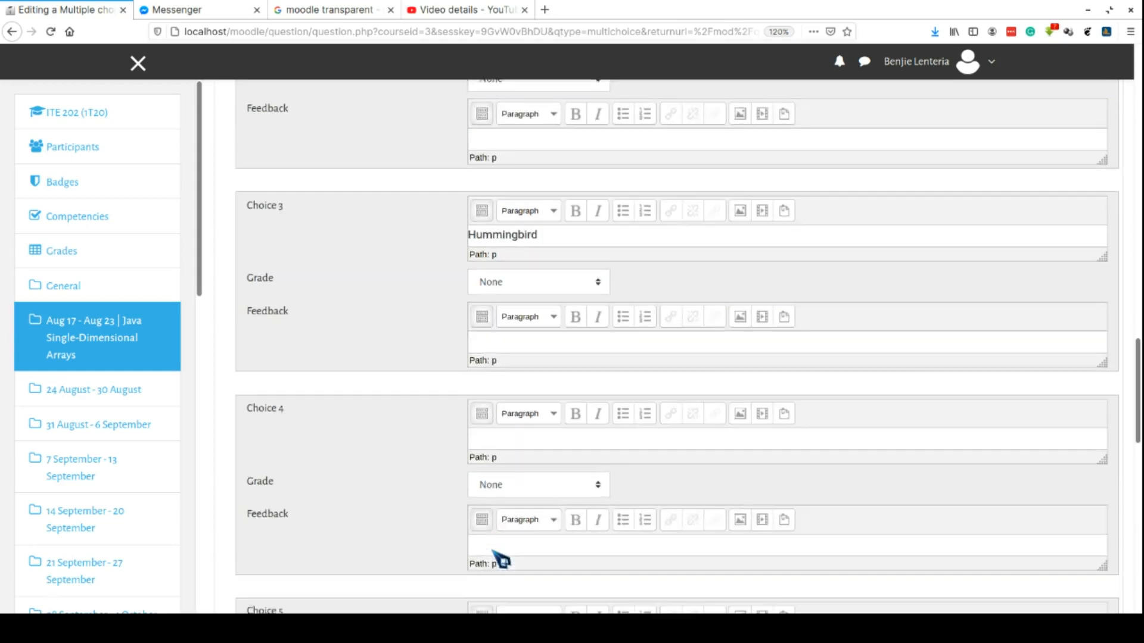
left_click(511, 434)
type("Shart")
key("BackSpace")
type("k")
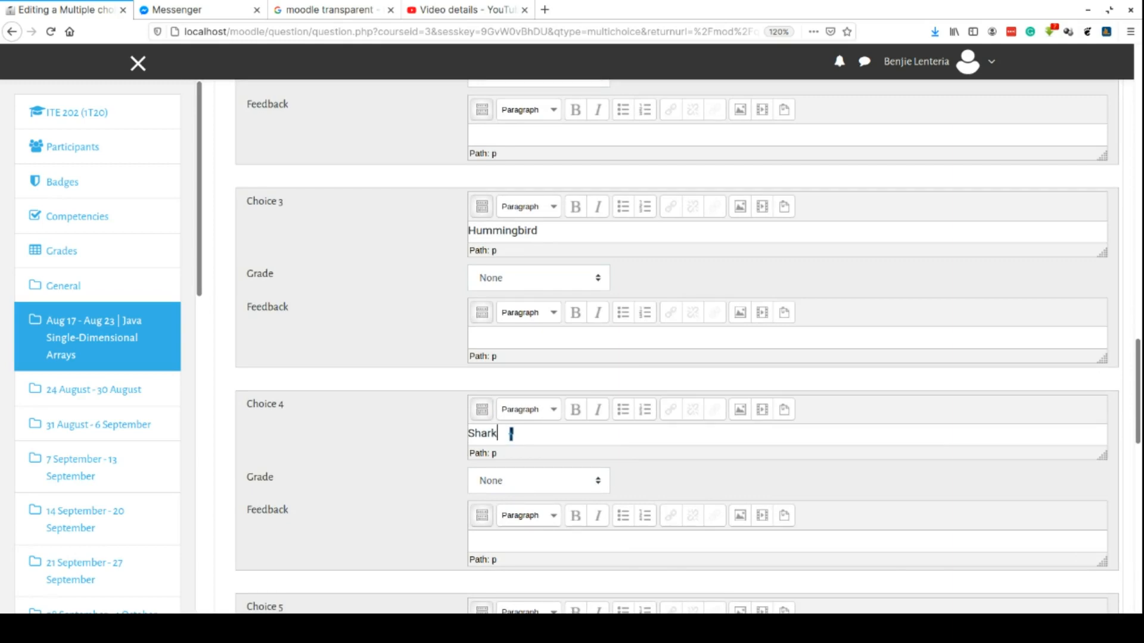
Step: Save the Mammal question and return to the Quiz 1 question list, leaving Choice 5 blank
scroll(346, 481, "down", 5)
scroll(347, 485, "down", 7)
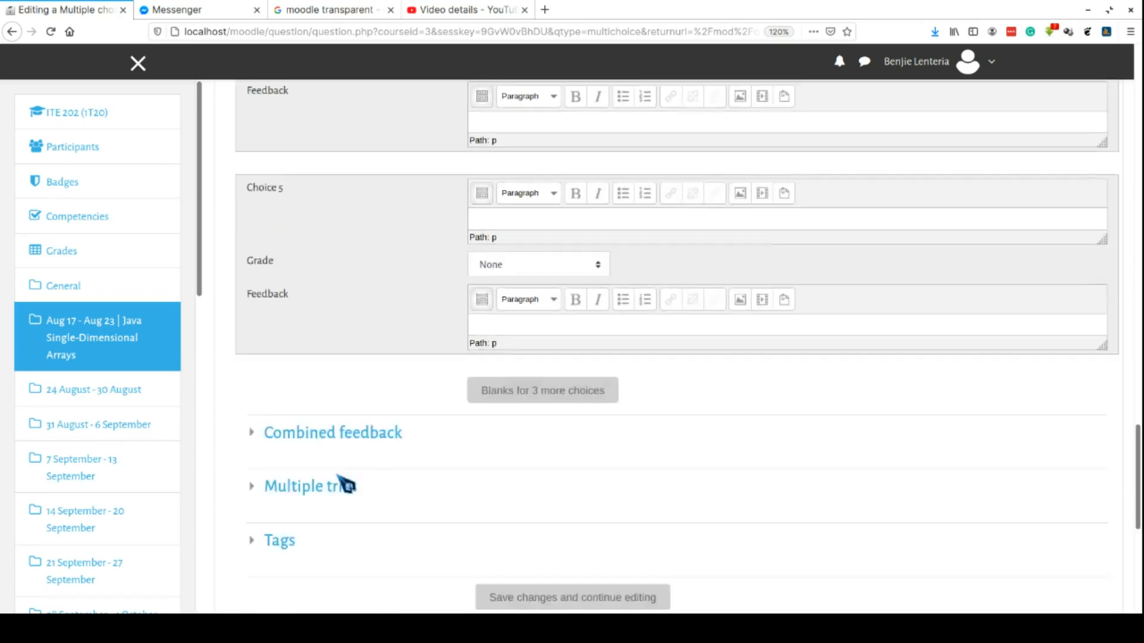
scroll(347, 485, "up", 9)
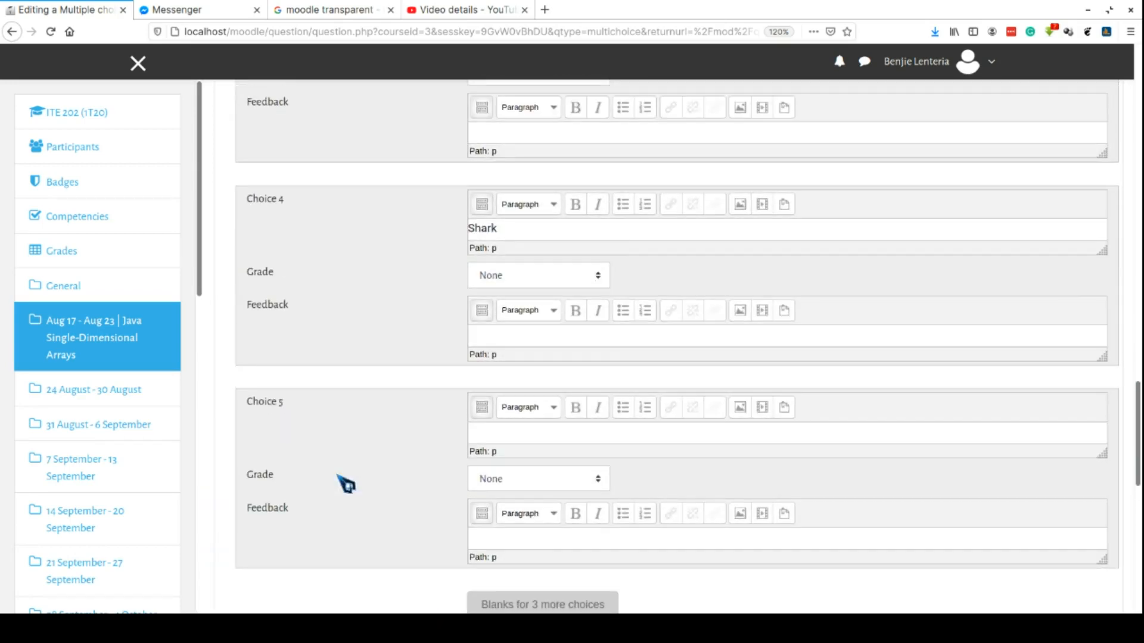
scroll(347, 484, "down", 2)
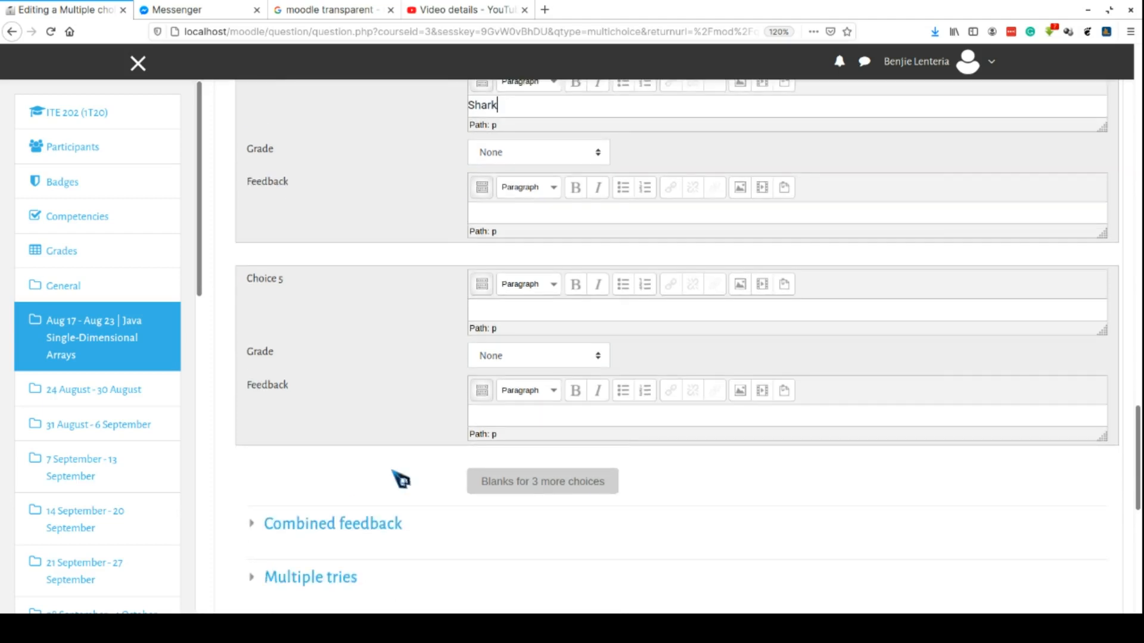
left_click(531, 490)
scroll(380, 376, "down", 7)
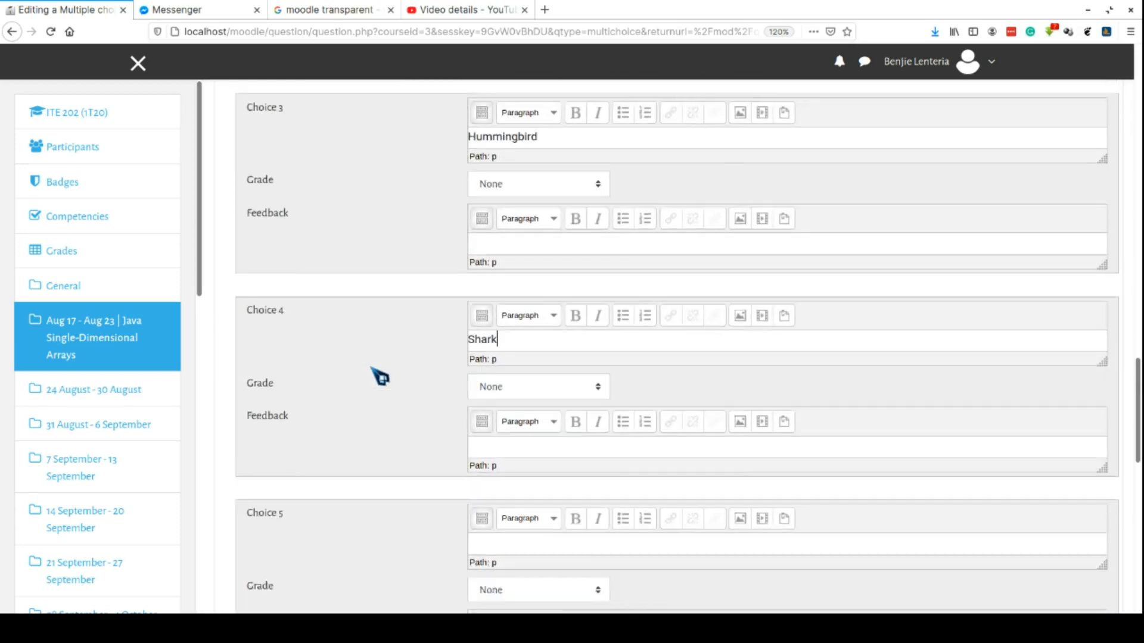
scroll(379, 376, "down", 3)
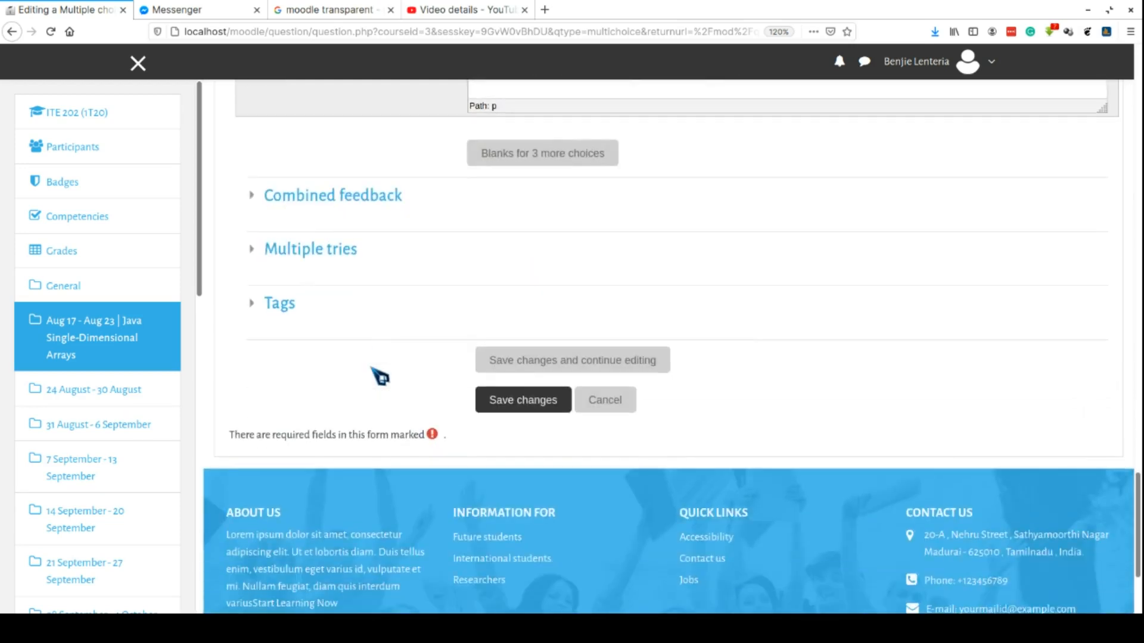
left_click(524, 401)
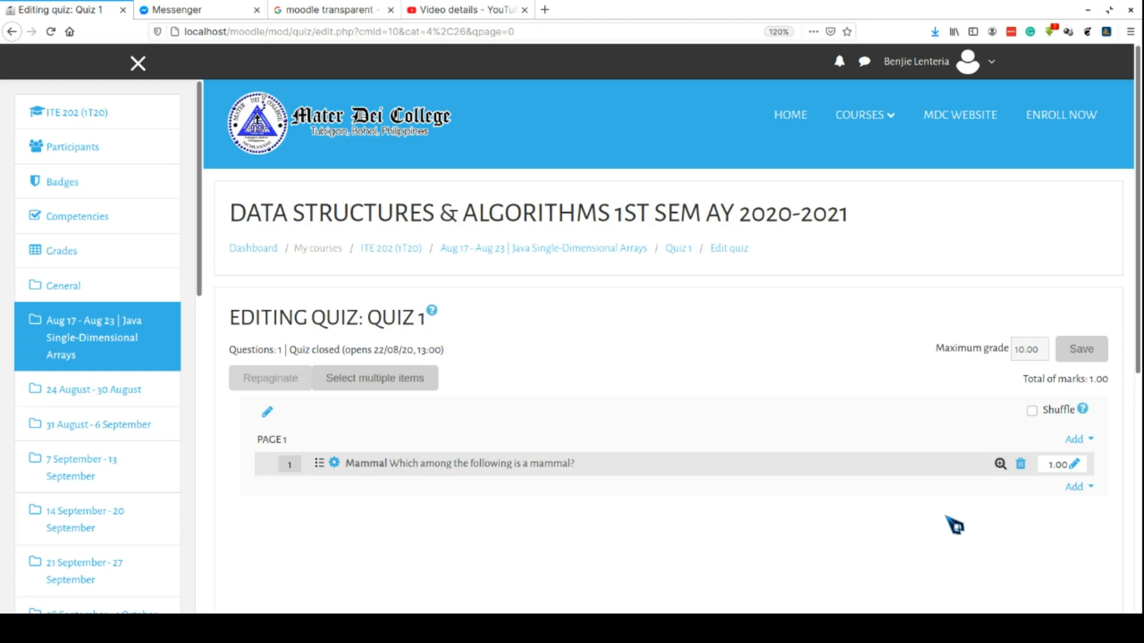
Step: Add a second new question of the Multiple choice type after the Mammal question in Quiz 1
left_click(1075, 488)
left_click(1026, 512)
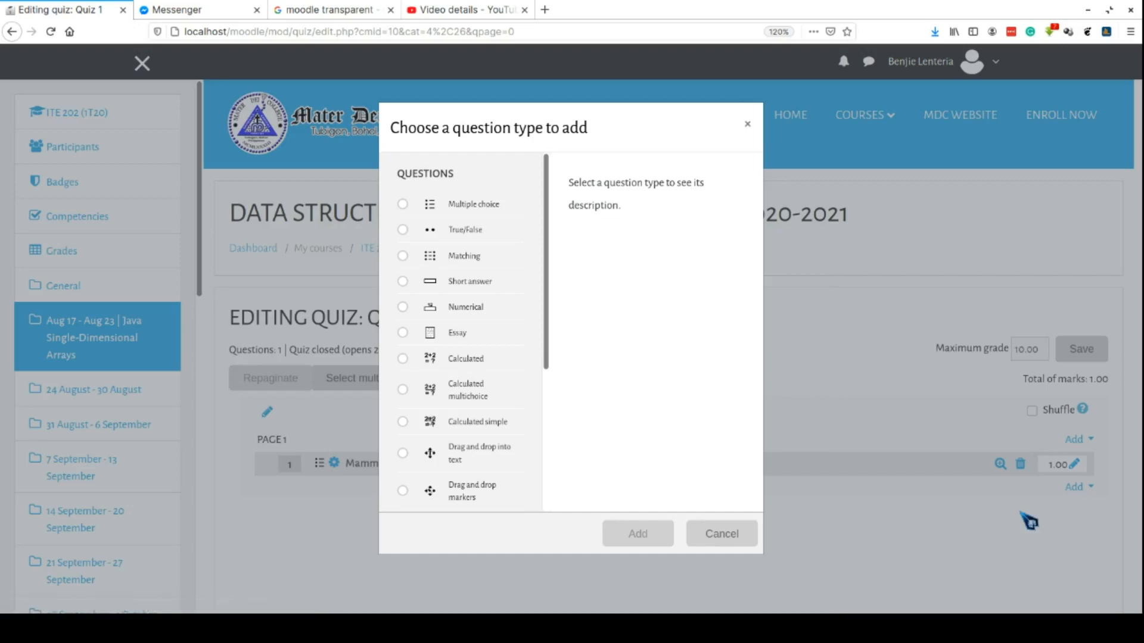
left_click(485, 207)
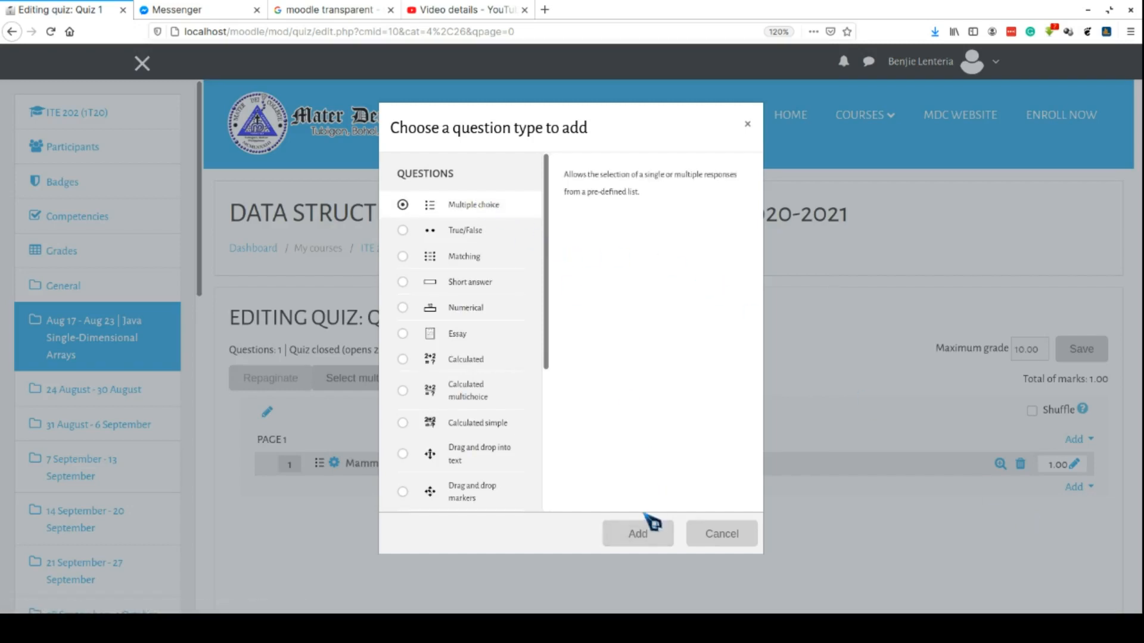
left_click(643, 532)
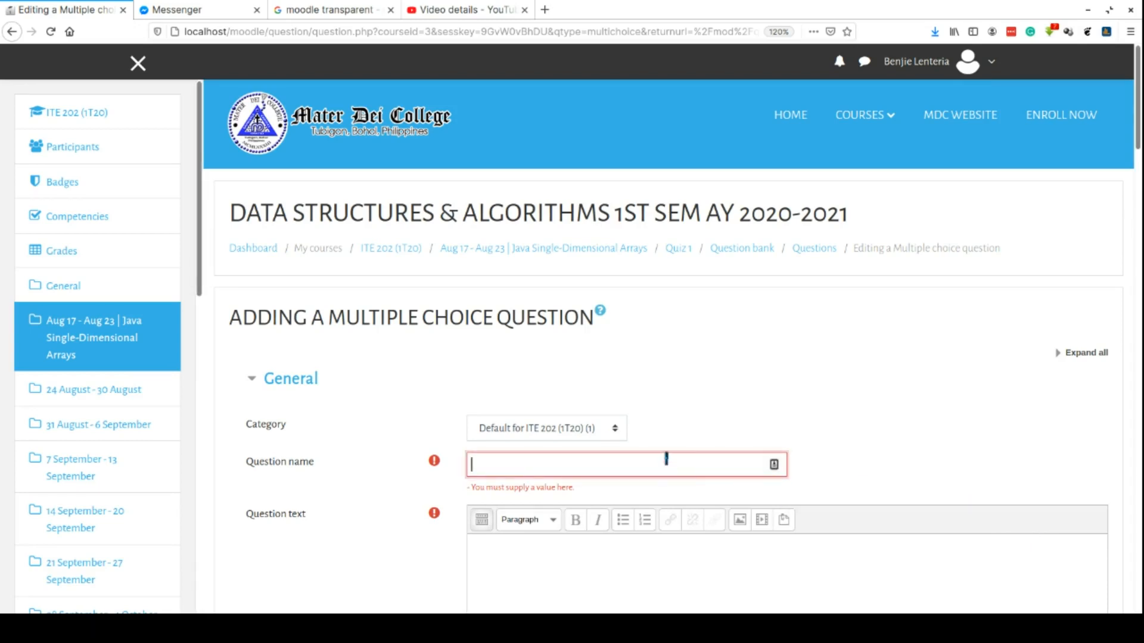
scroll(368, 529, "down", 1)
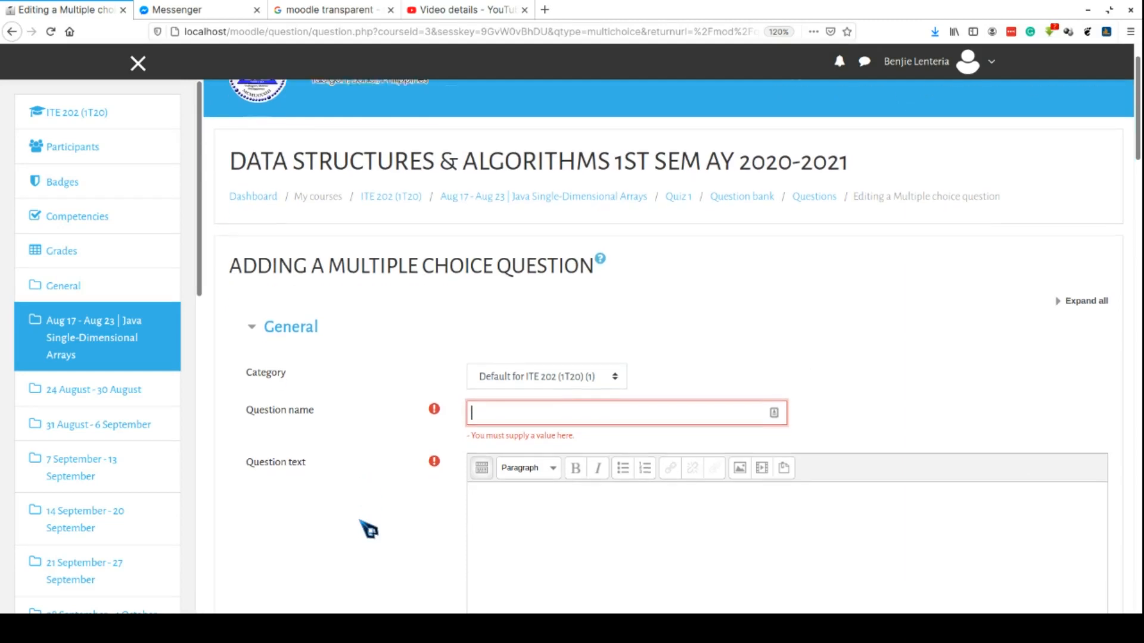
scroll(368, 529, "down", 2)
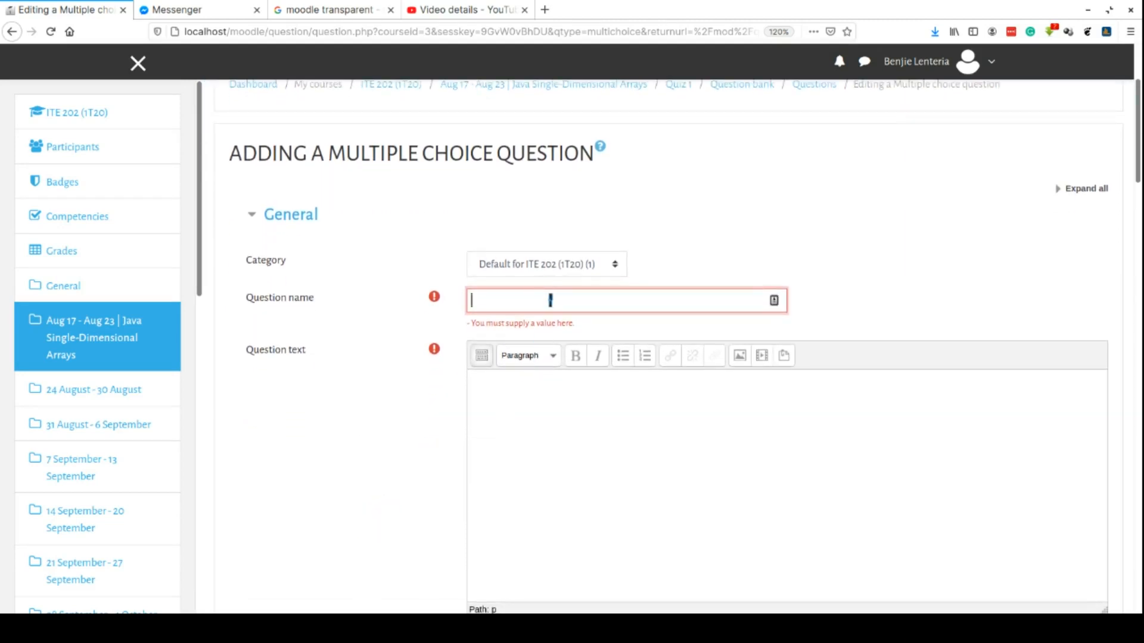
Step: Name the new question "Amphibian" and enter the question text "Which among the following are amphibians?"
type("Amphibian")
left_click(530, 415)
type("Whi")
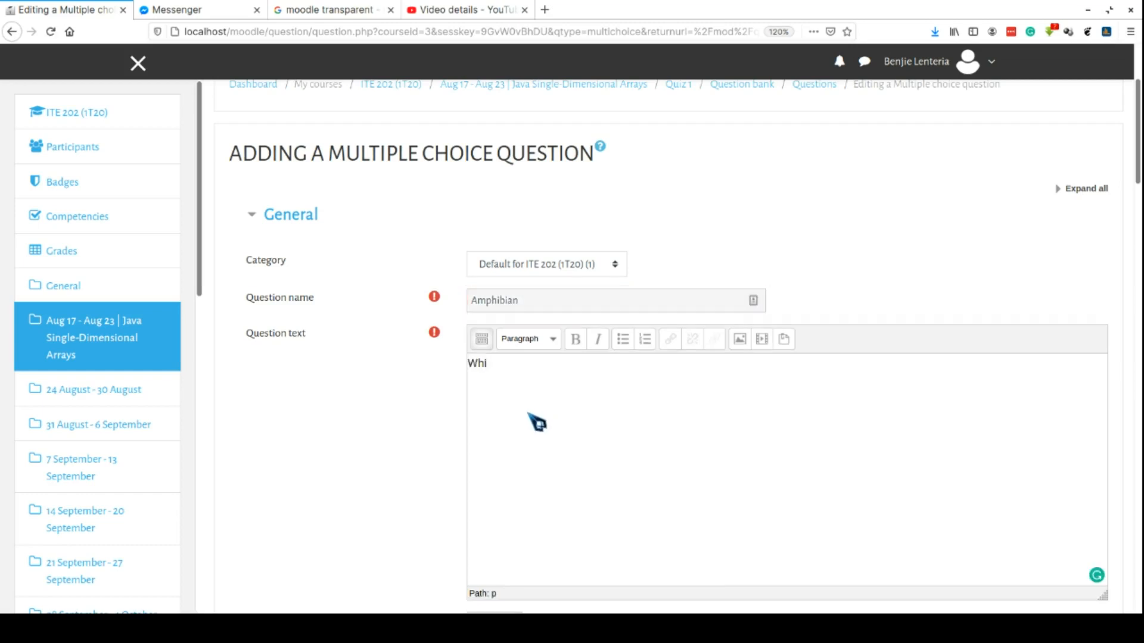
type("ch among the following are")
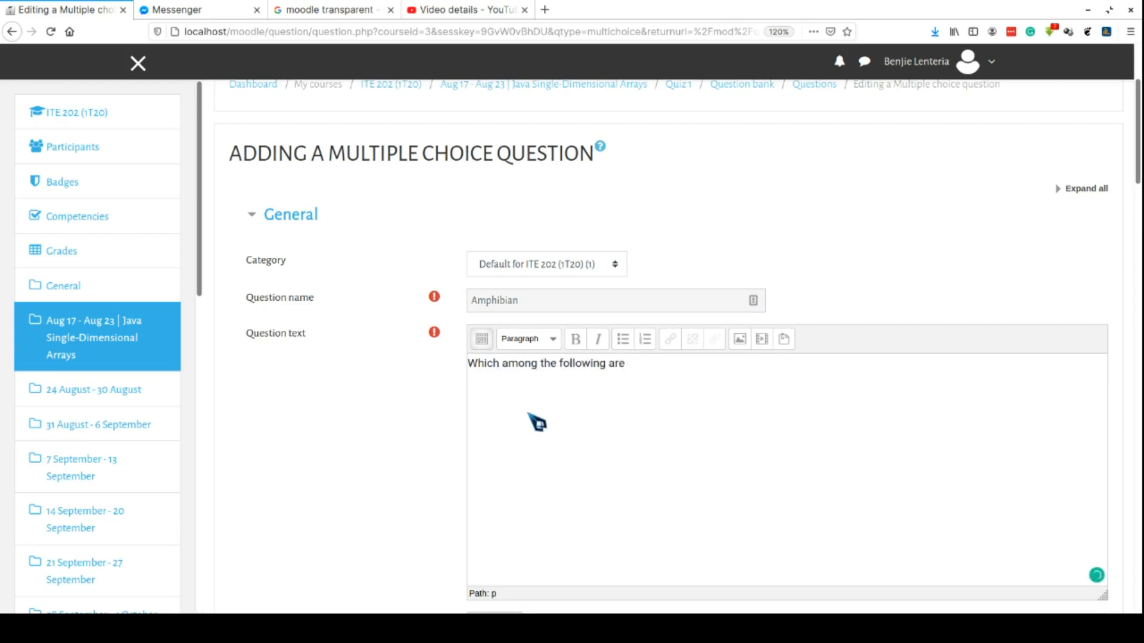
type(" amphibians?")
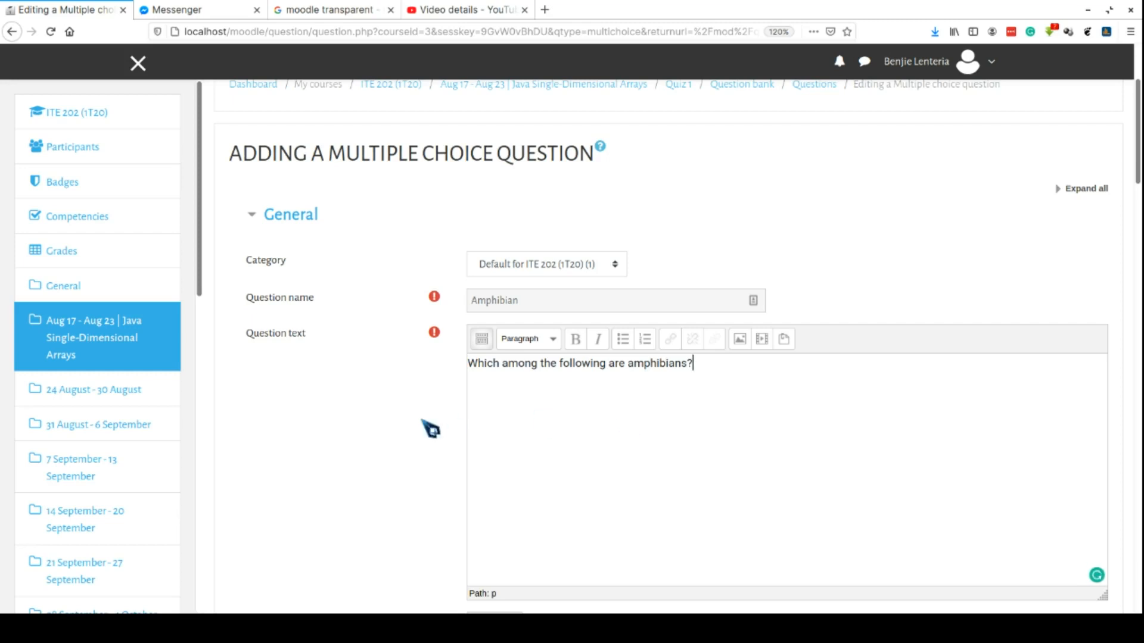
Step: Set the Amphibian question's default mark to 2 and choose Multiple answers allowed
scroll(414, 477, "down", 3)
scroll(411, 480, "down", 3)
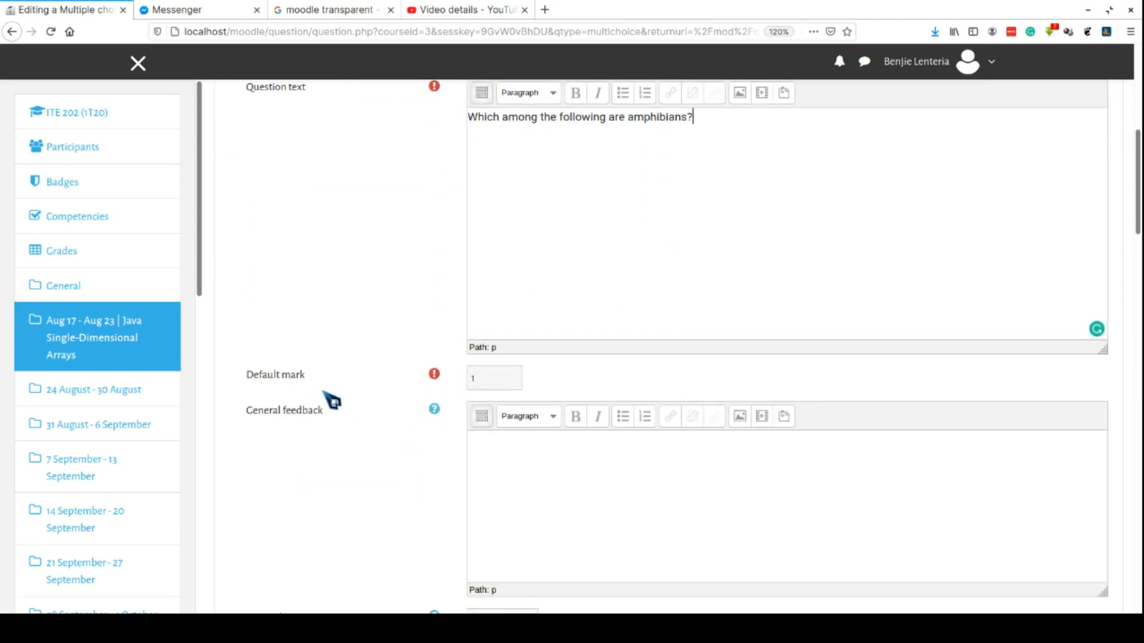
left_click_drag(486, 375, 438, 374)
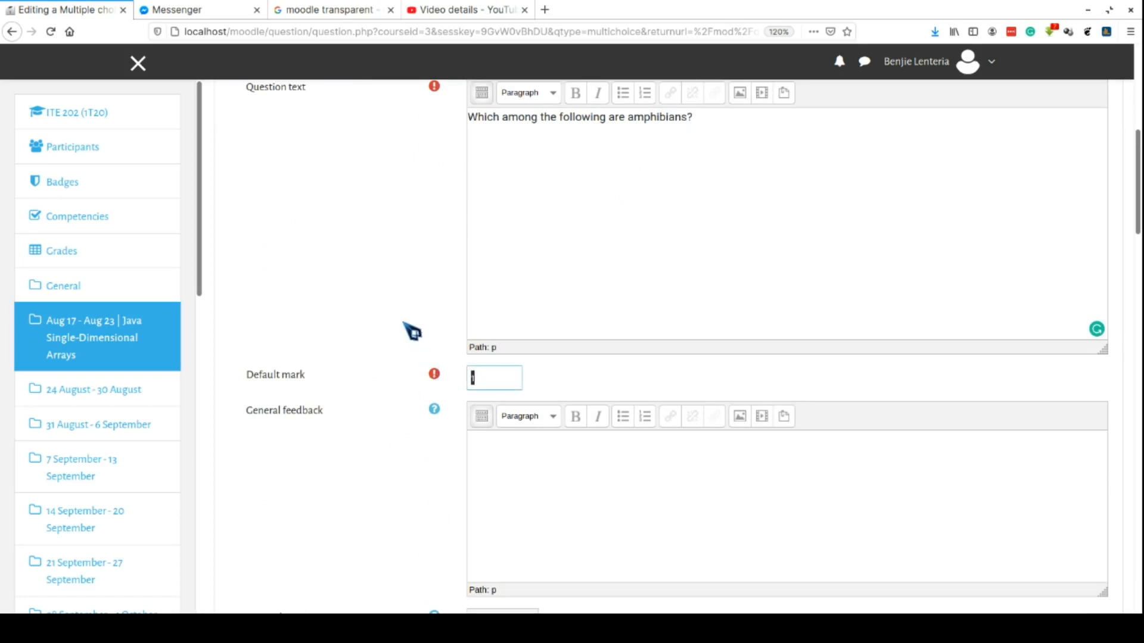
type("2")
scroll(419, 496, "down", 5)
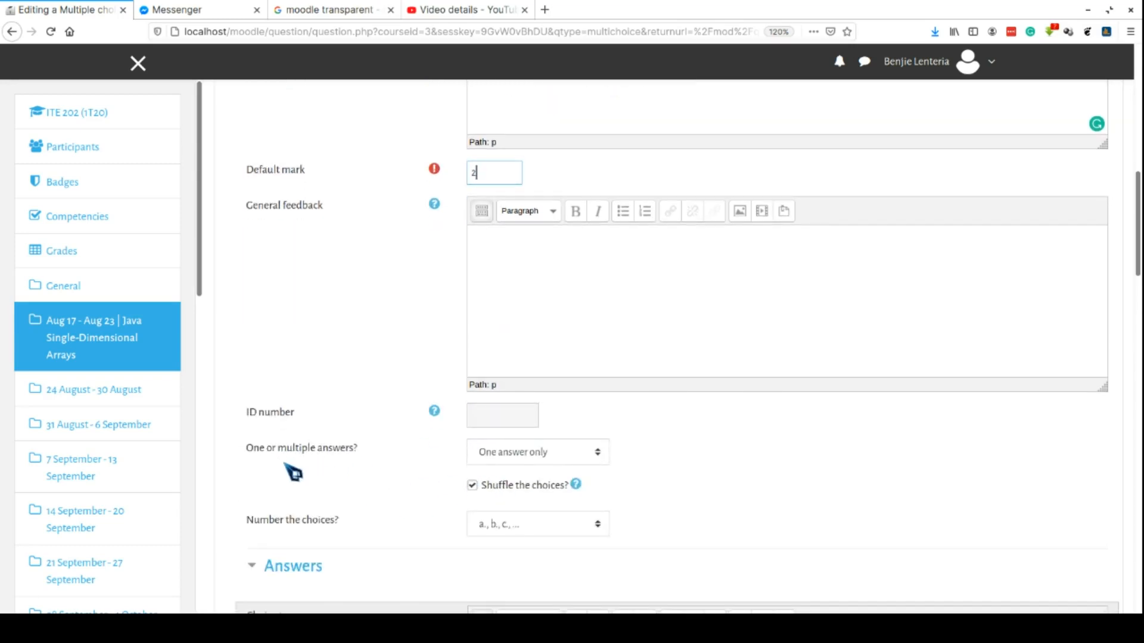
left_click(517, 454)
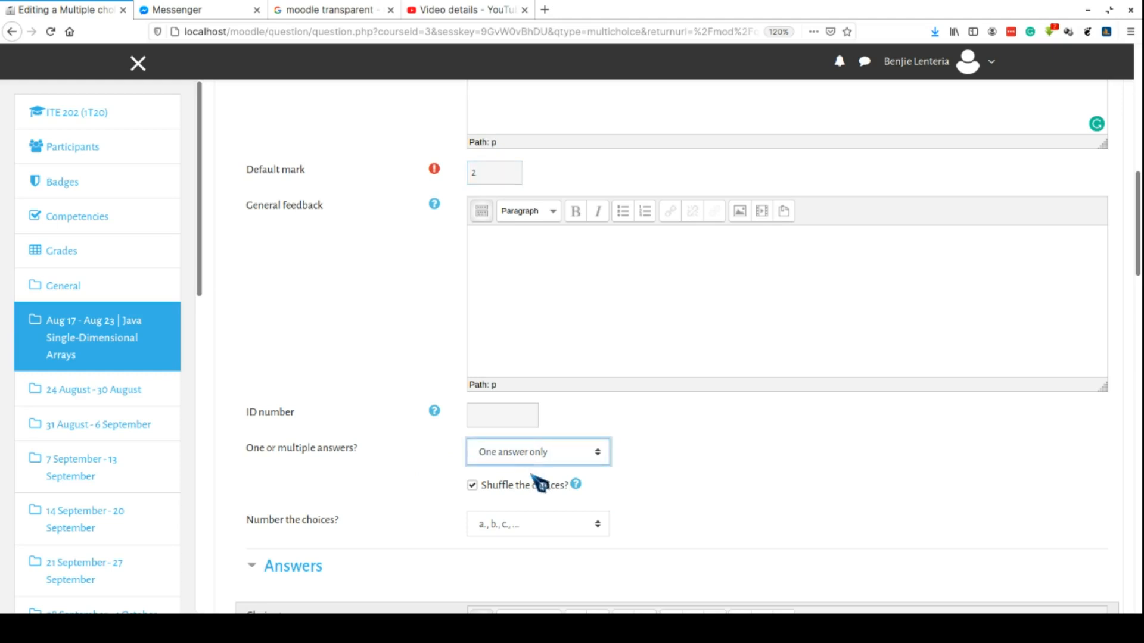
key("Down")
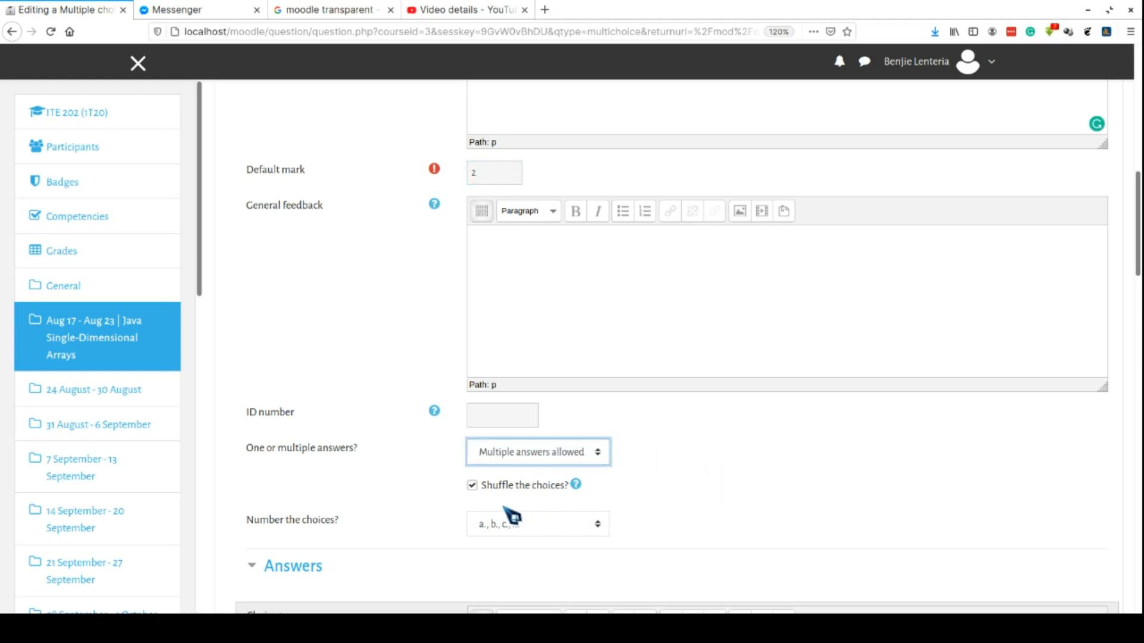
Step: Enter "Turtle" as Choice 1 of the Amphibian question with a grade of 50%
scroll(718, 501, "down", 5)
scroll(466, 370, "down", 6)
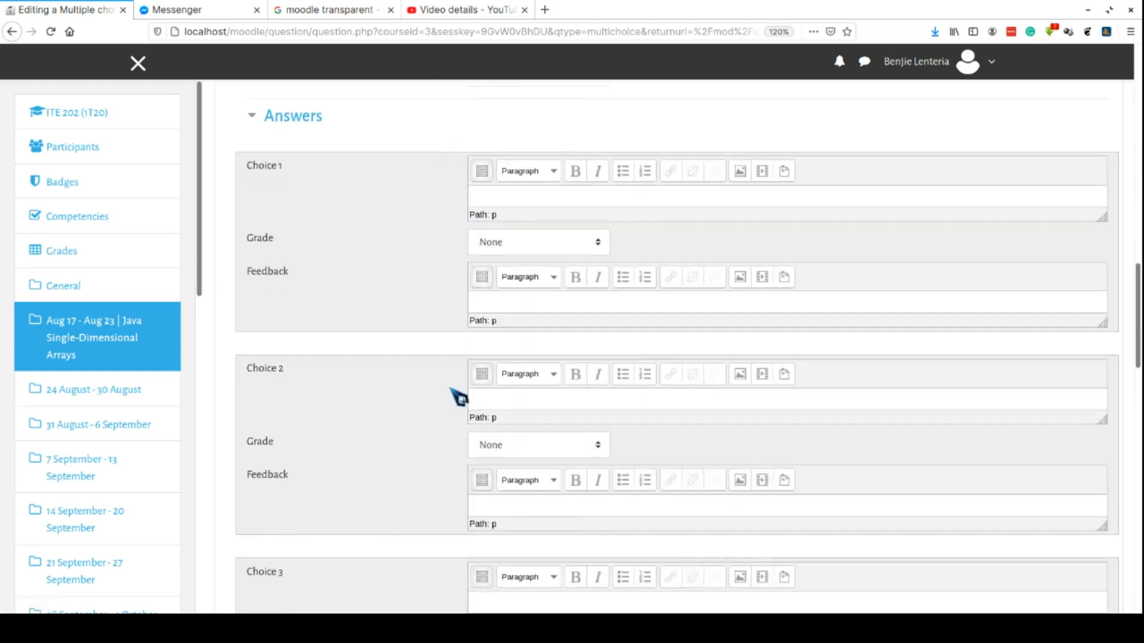
scroll(459, 398, "up", 10)
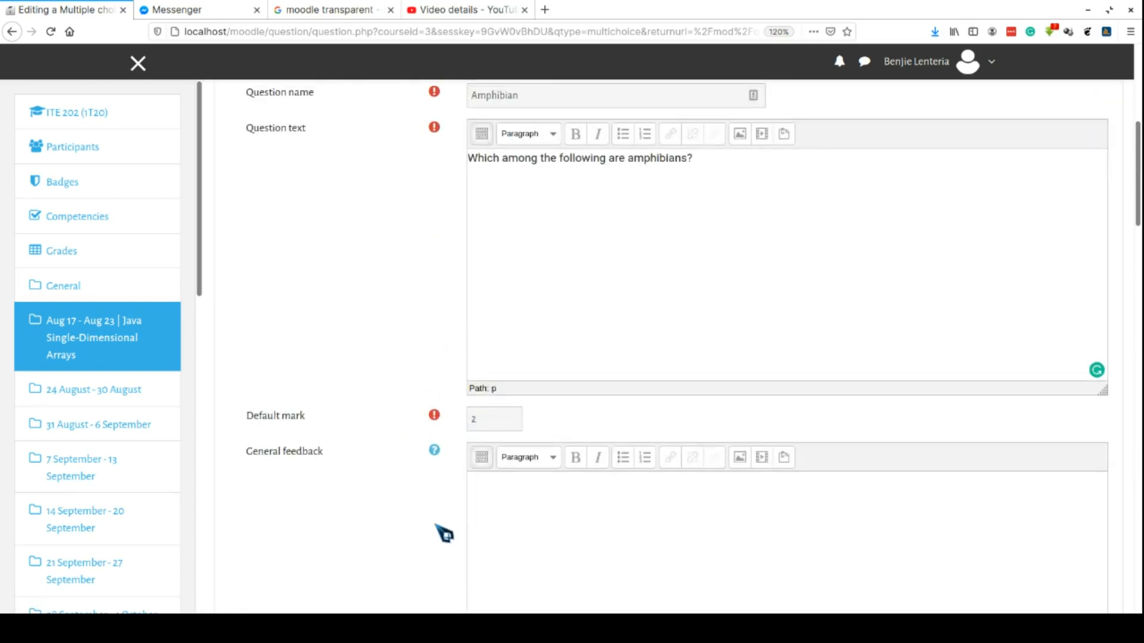
scroll(444, 534, "down", 1)
scroll(444, 535, "down", 10)
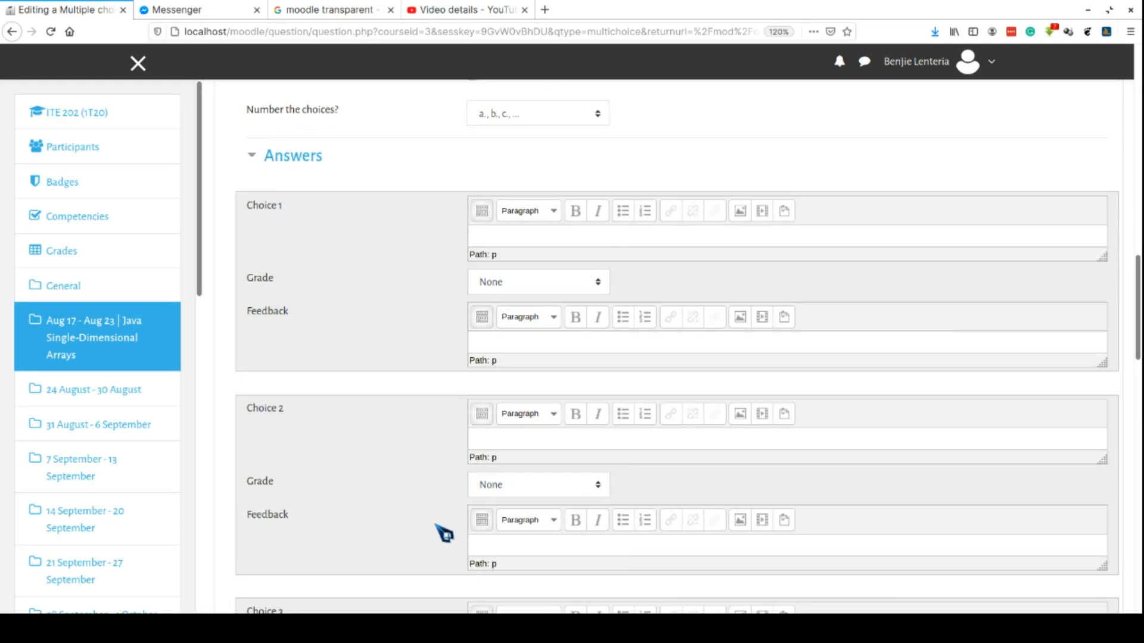
scroll(429, 494, "down", 3)
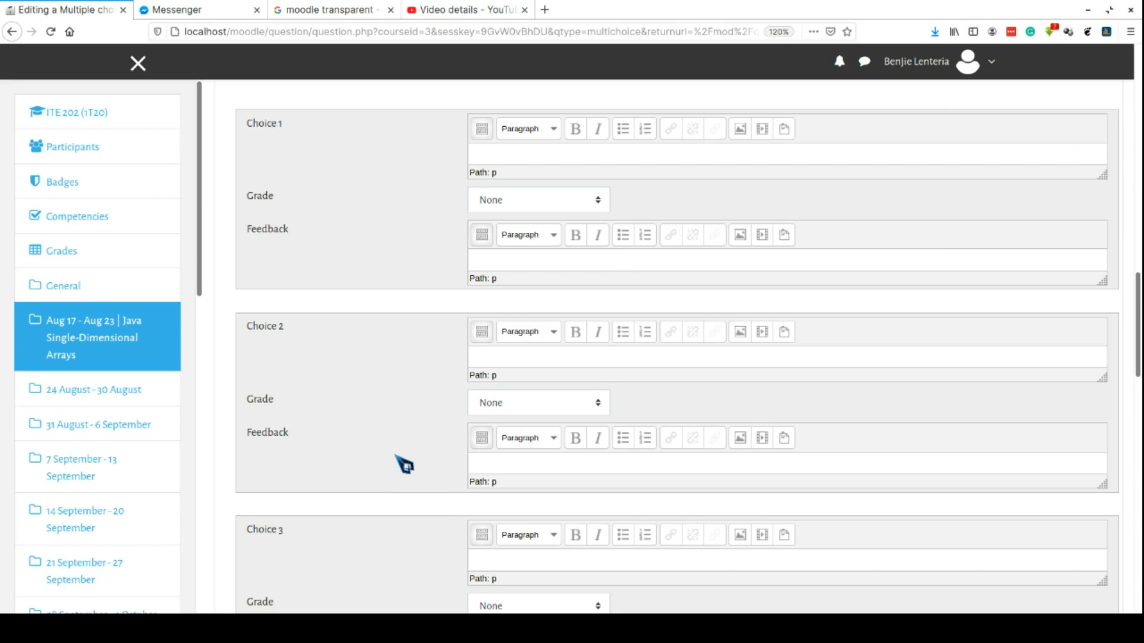
scroll(404, 465, "down", 1)
scroll(402, 463, "up", 5)
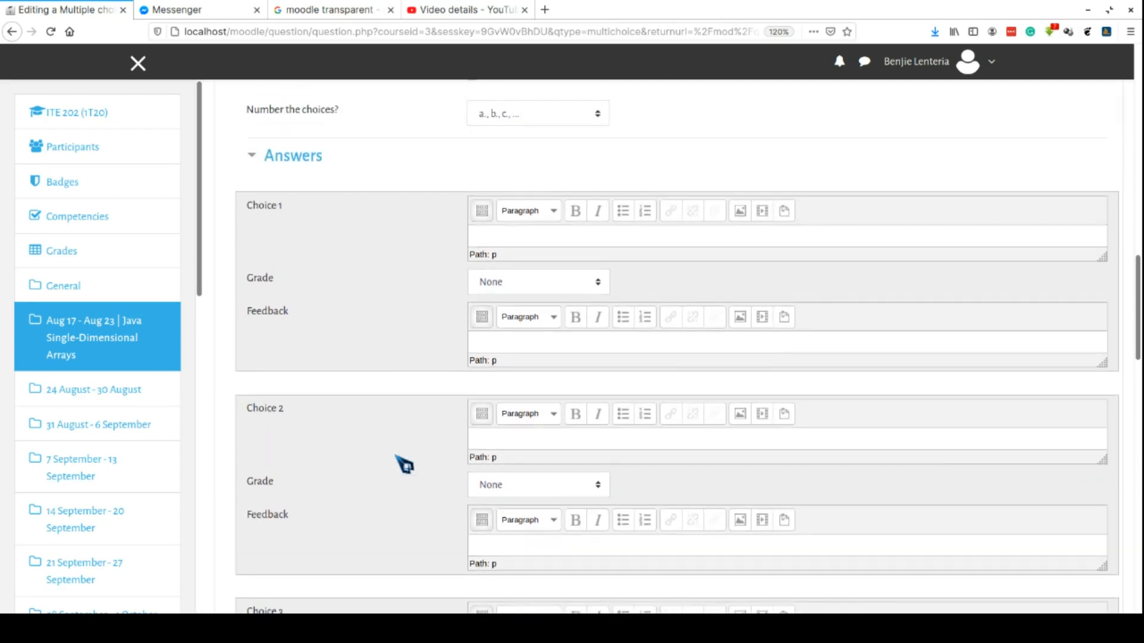
left_click(540, 441)
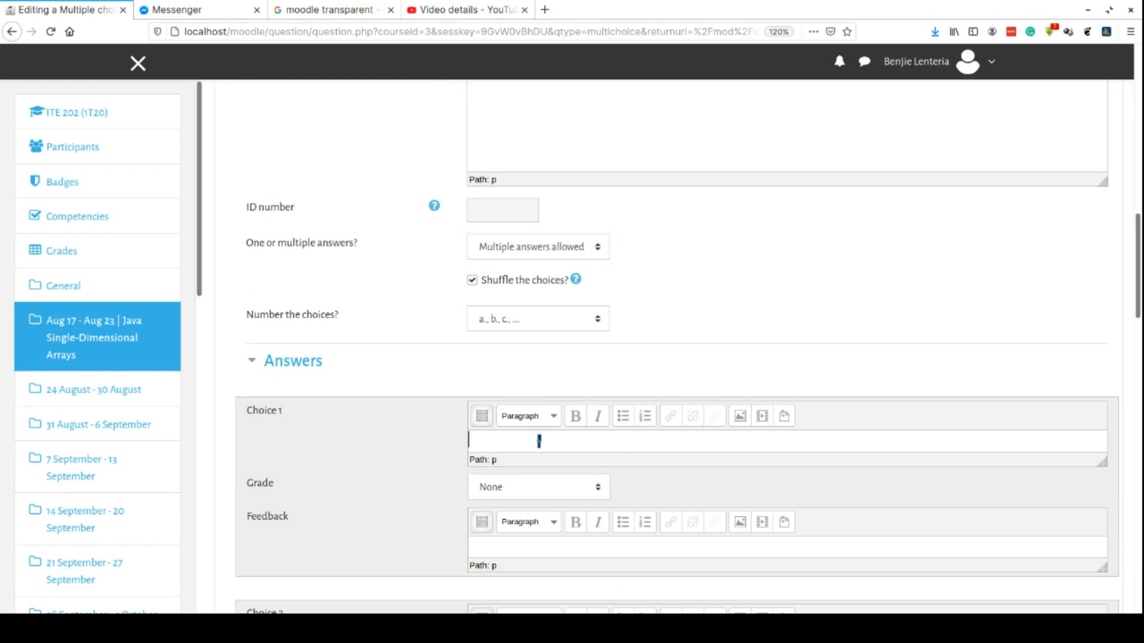
type("Turtle")
left_click(524, 494)
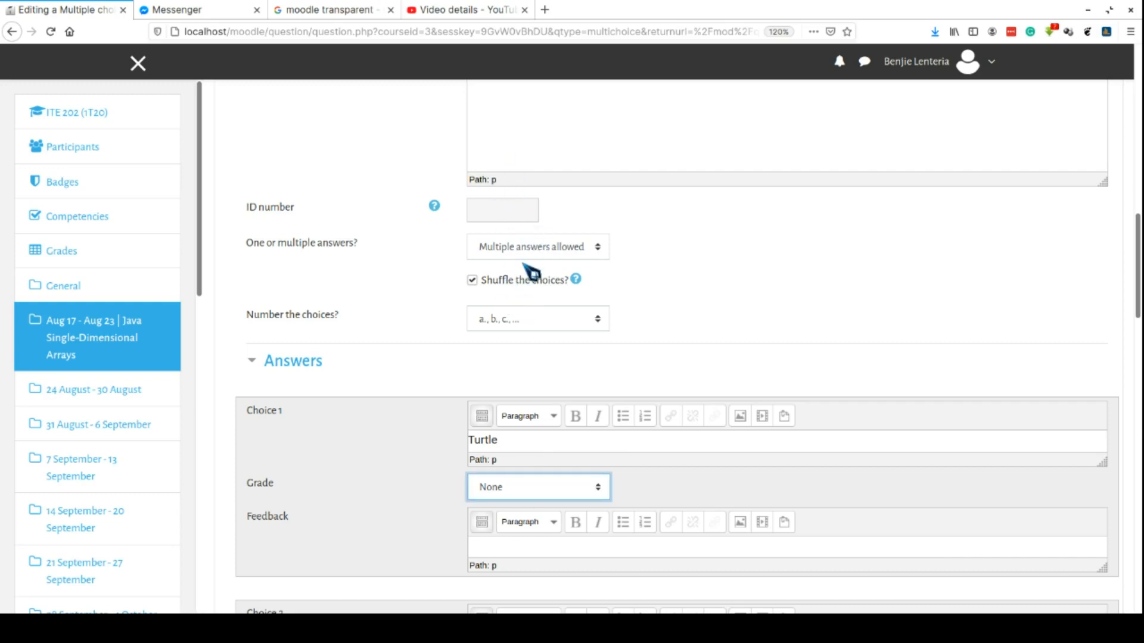
key("5")
Step: Enter "Salamander" as Choice 2 of the Amphibian question with a grade of 50%
scroll(395, 487, "down", 1)
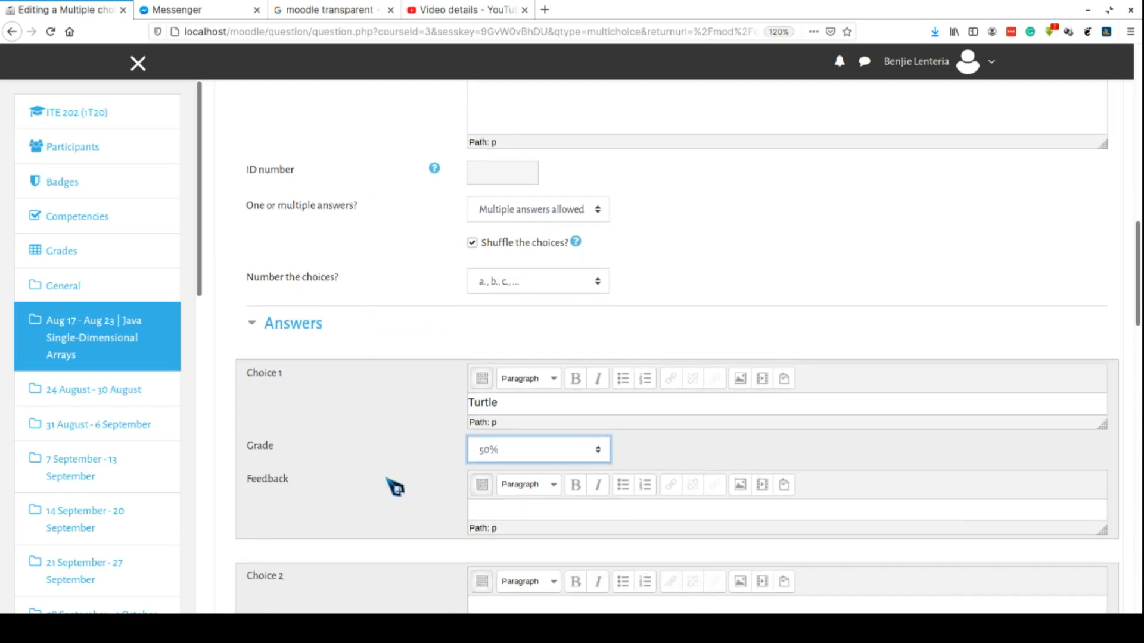
scroll(420, 475, "down", 1)
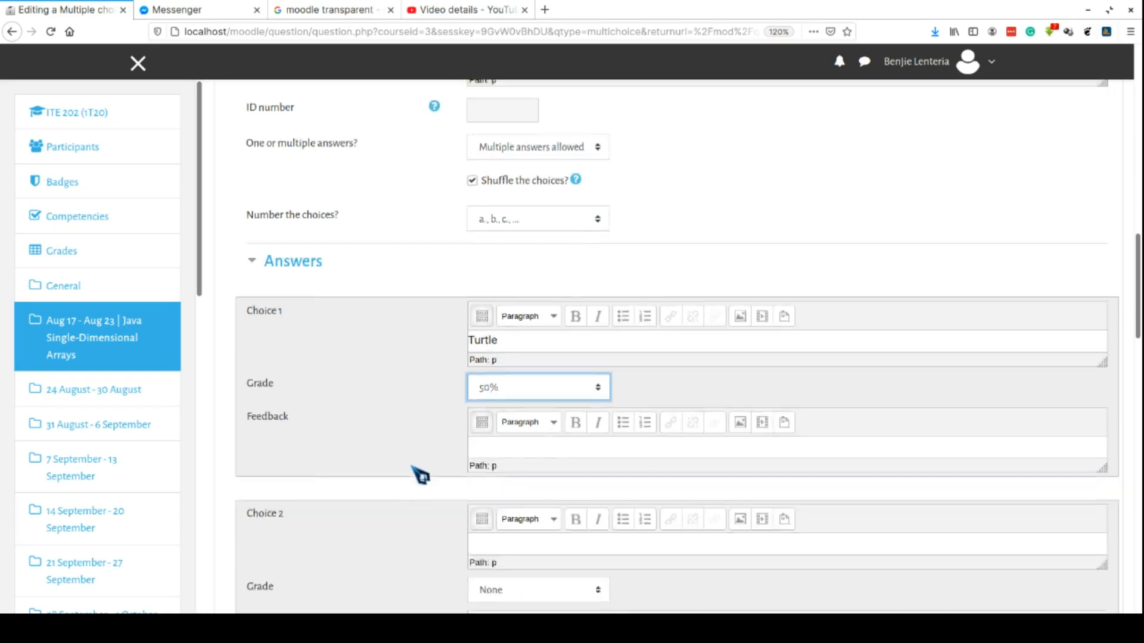
scroll(420, 475, "down", 2)
left_click(519, 443)
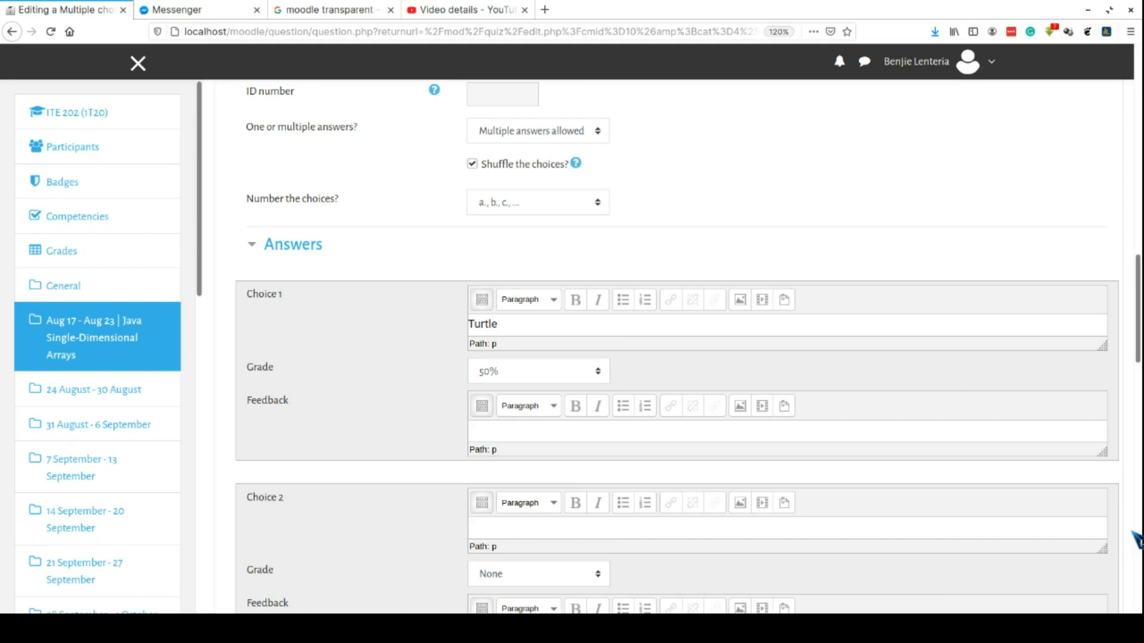
type("Salamander")
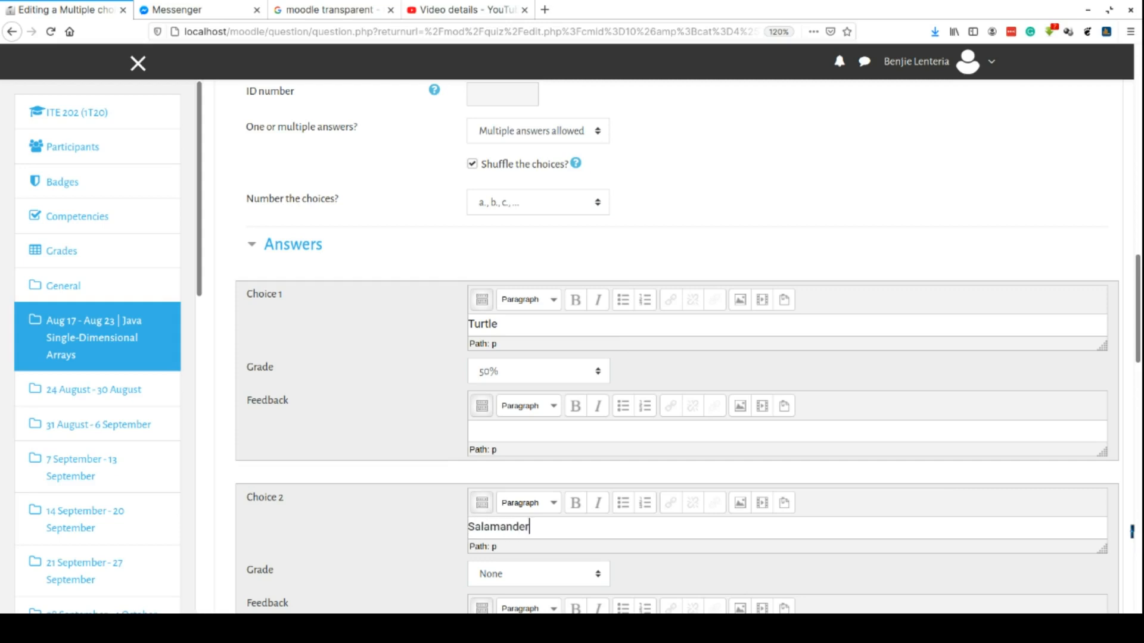
left_click(538, 575)
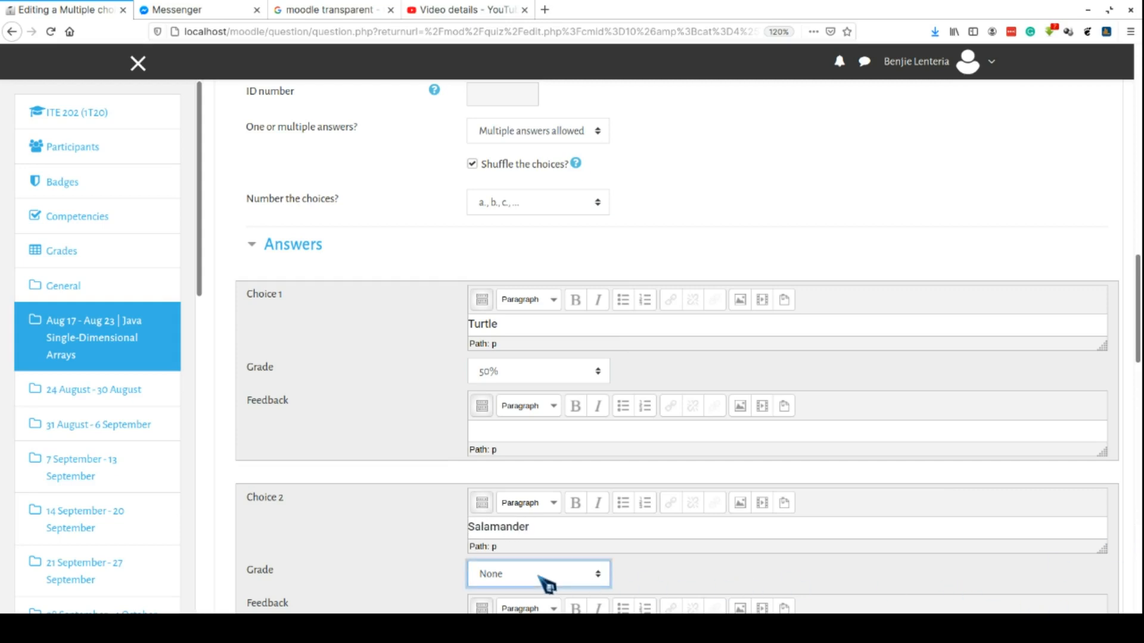
key("5")
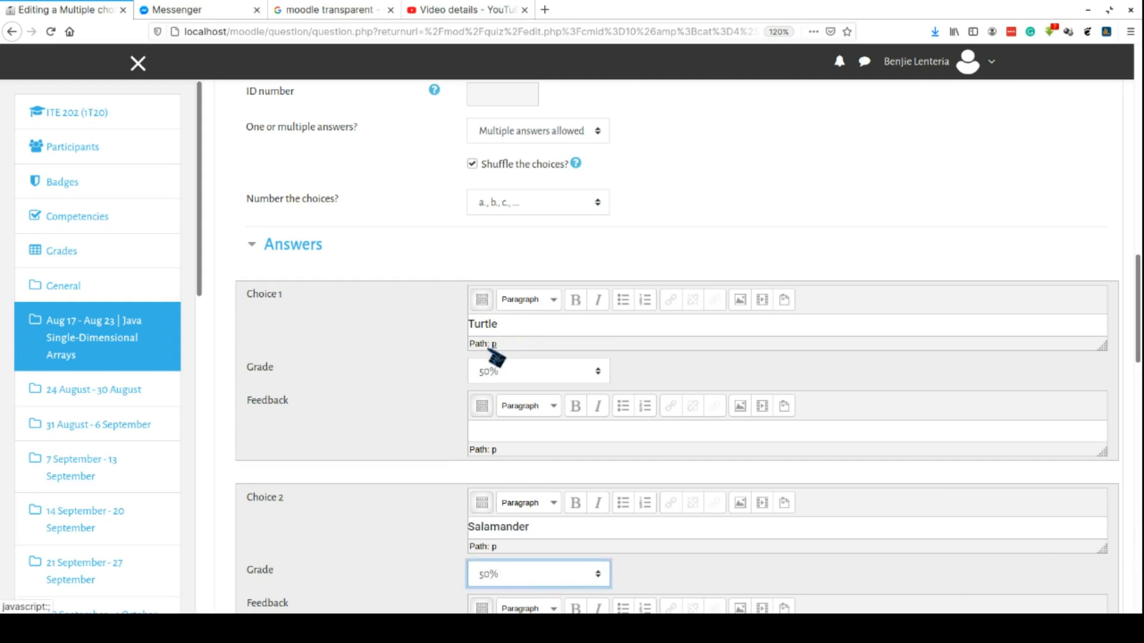
Step: Enter "Bird" as Choice 3 and "Cow" as Choice 4 of the Amphibian question, leaving their grades at None
scroll(384, 501, "down", 6)
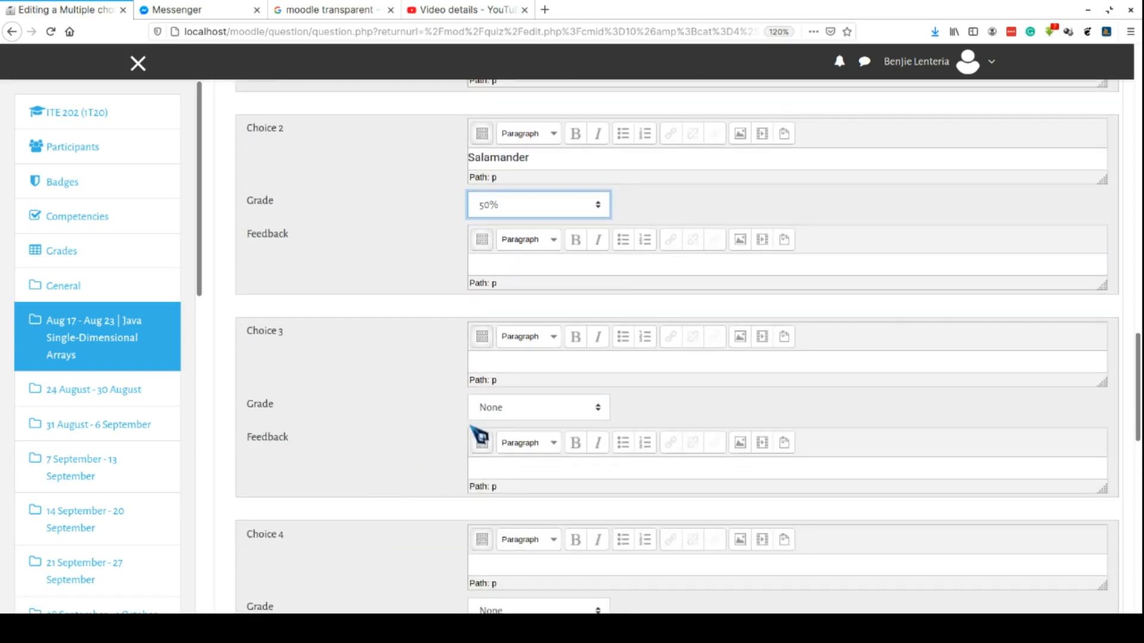
left_click(527, 364)
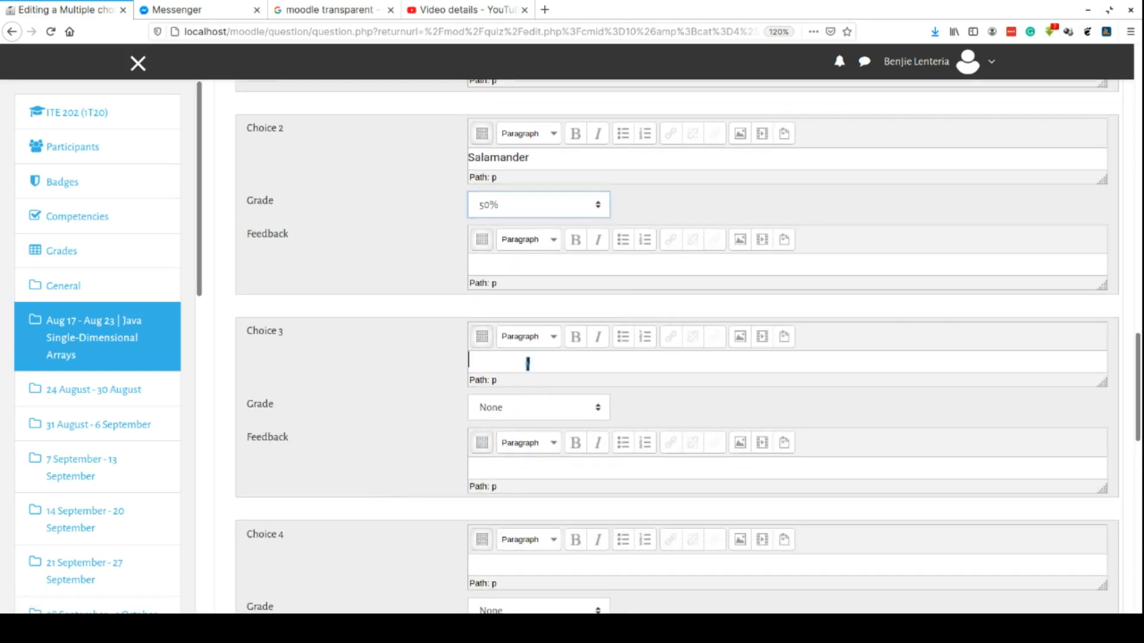
type("Bird")
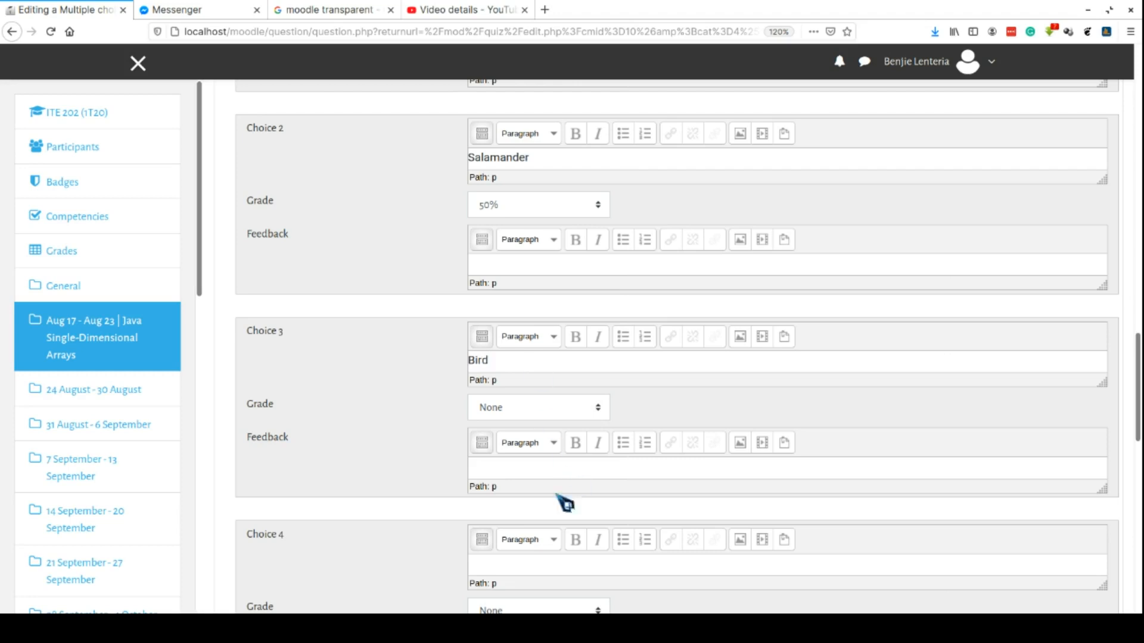
left_click(535, 569)
type("Cow")
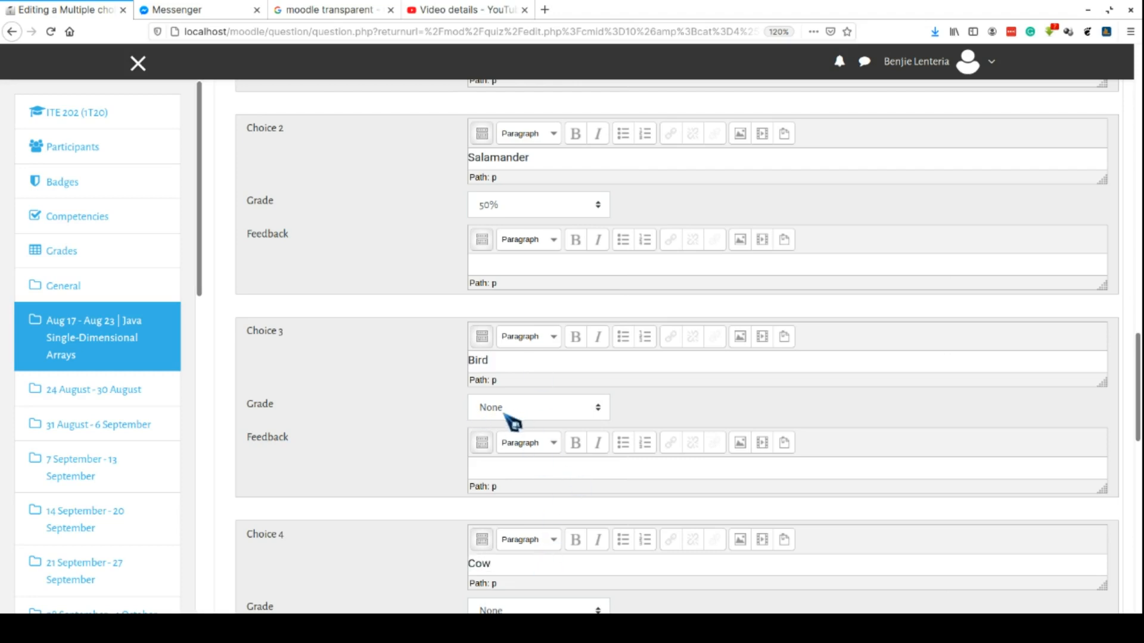
Step: Save the Amphibian question and return to the Quiz 1 question list
scroll(370, 467, "down", 5)
scroll(493, 502, "down", 3)
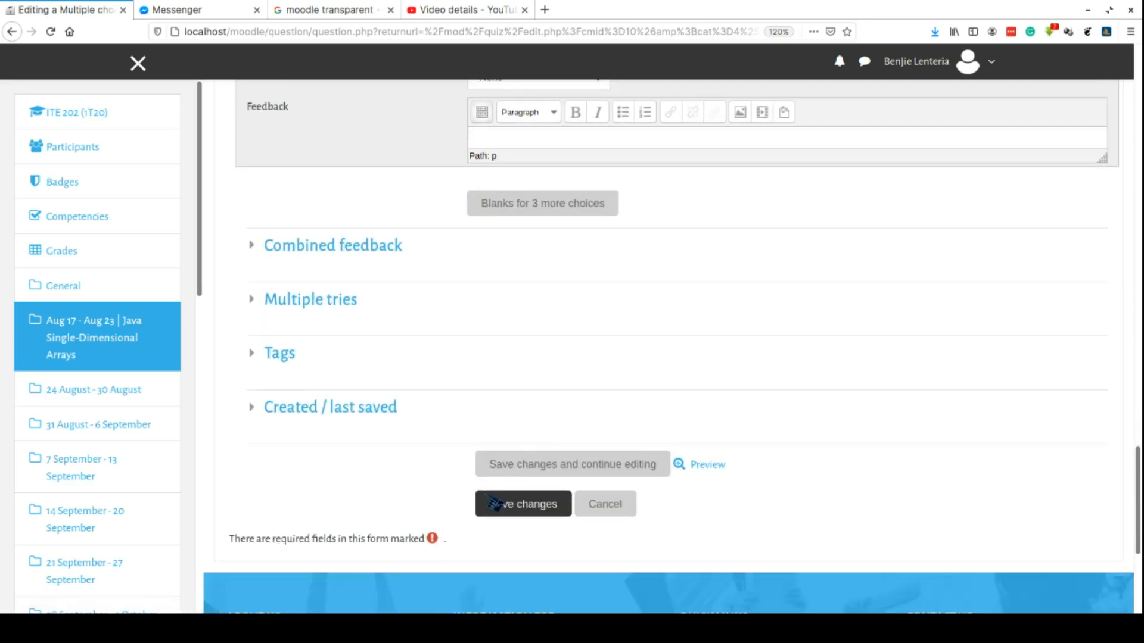
left_click(508, 504)
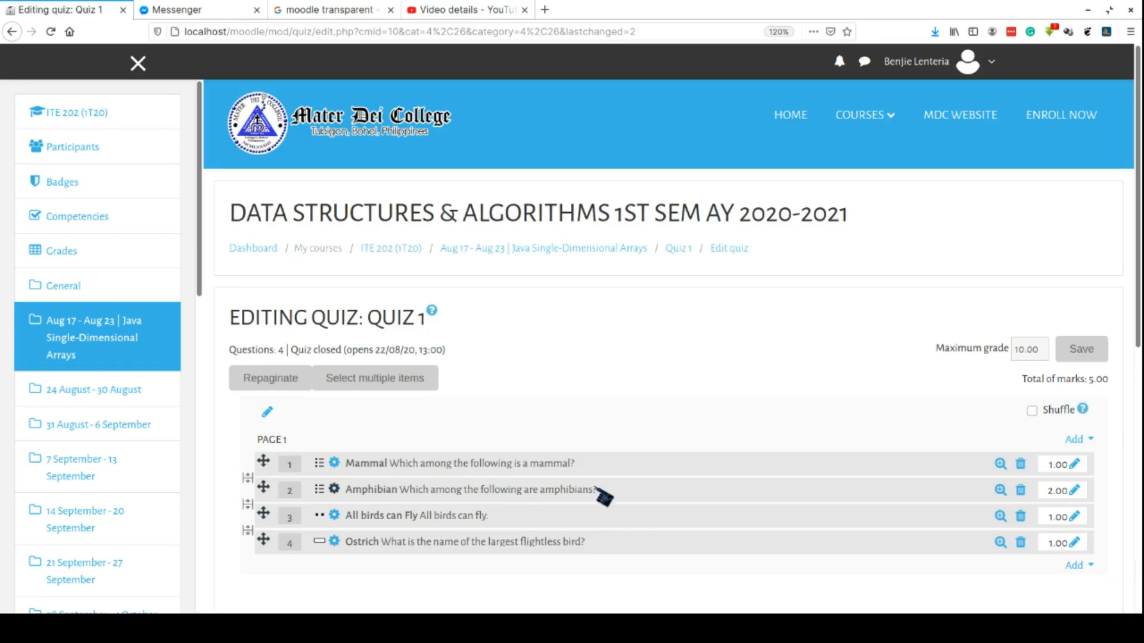
Step: Add a new question of the Matching type at the end of Quiz 1
scroll(612, 511, "down", 2)
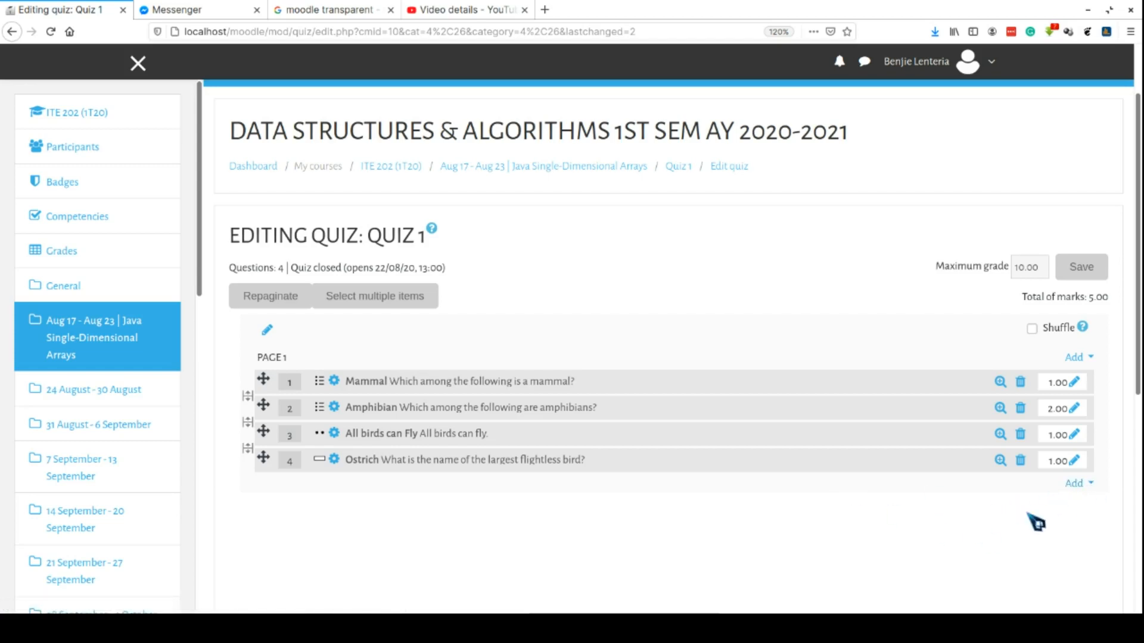
left_click(1082, 487)
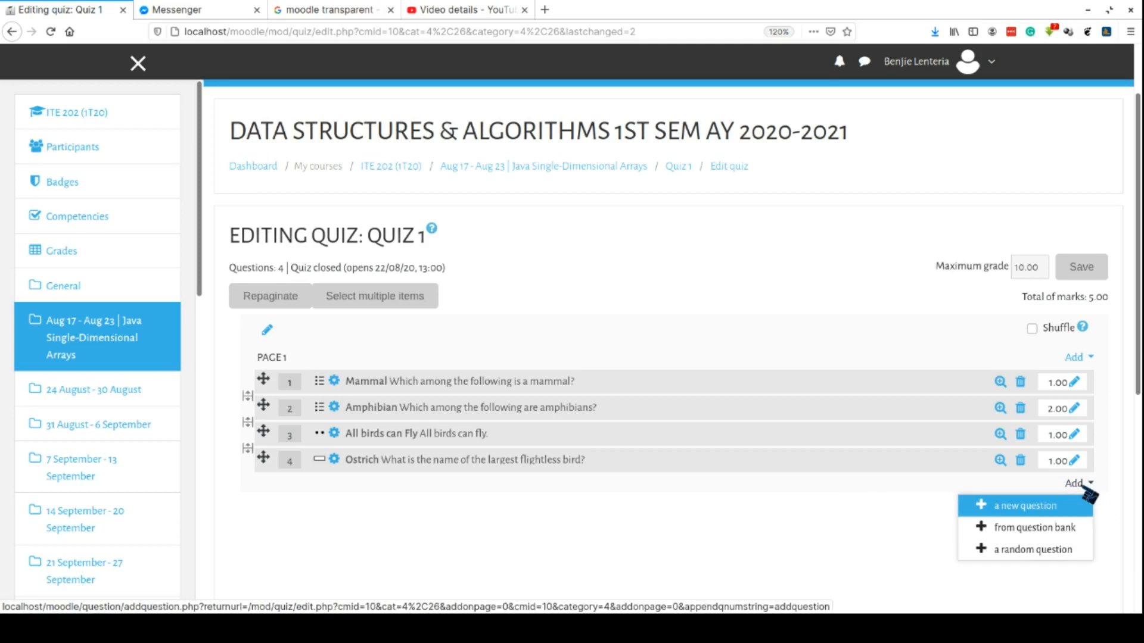
left_click(1022, 511)
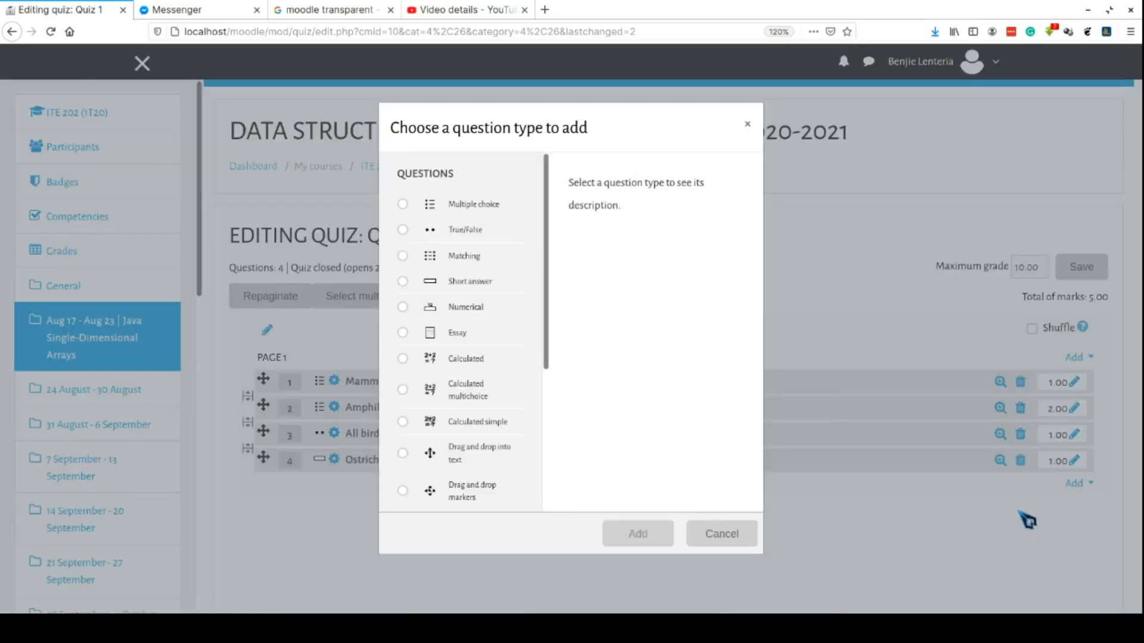
left_click(453, 258)
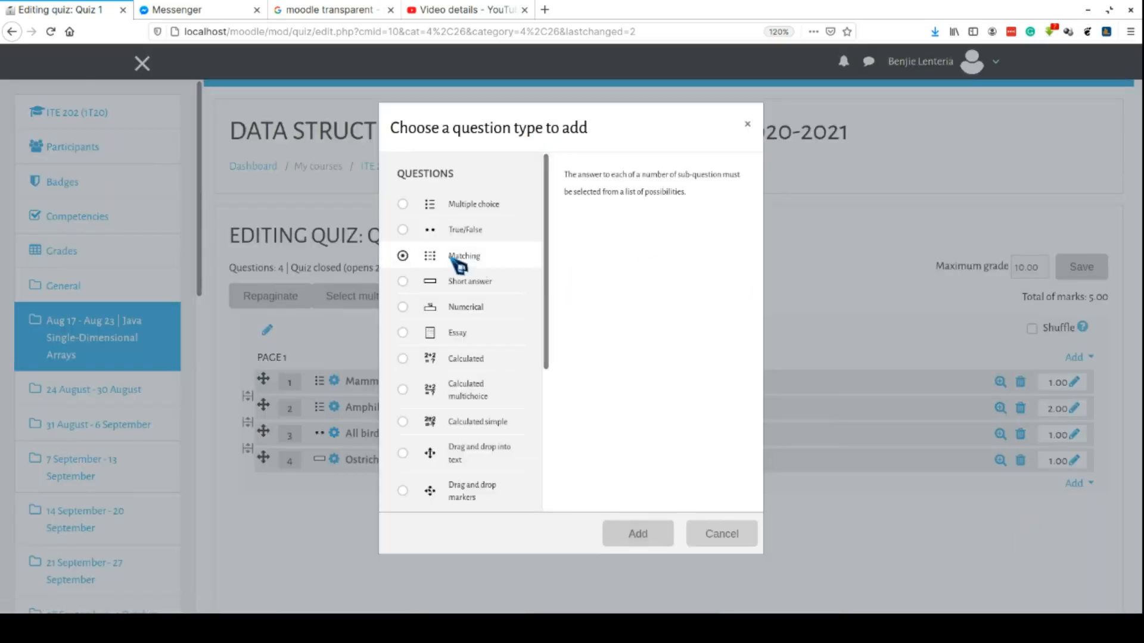
left_click(638, 534)
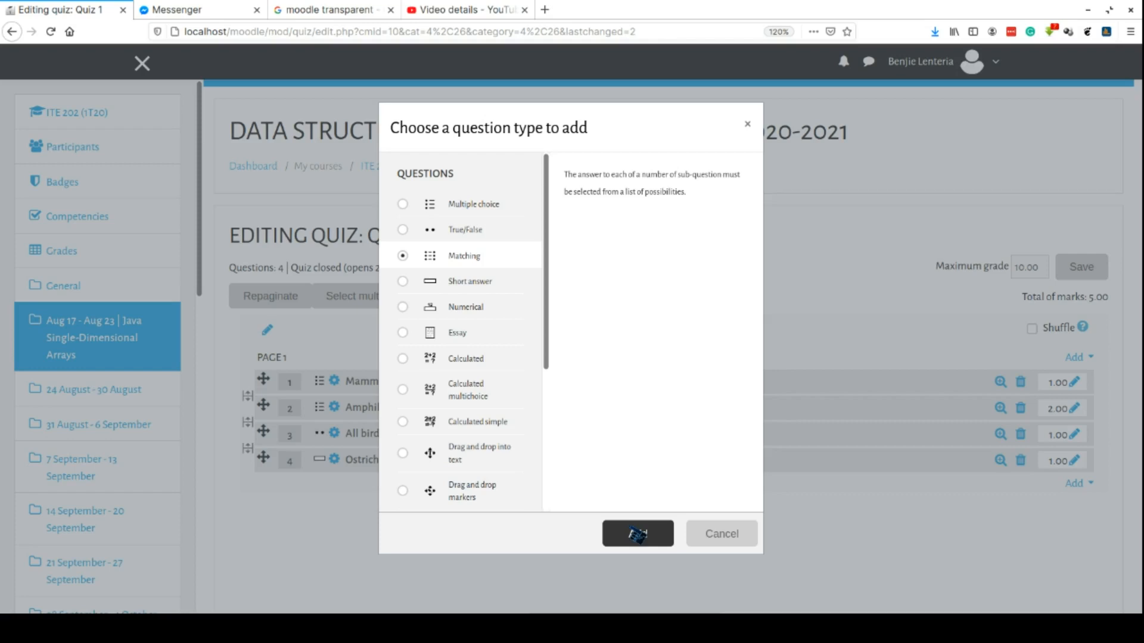
left_click(639, 535)
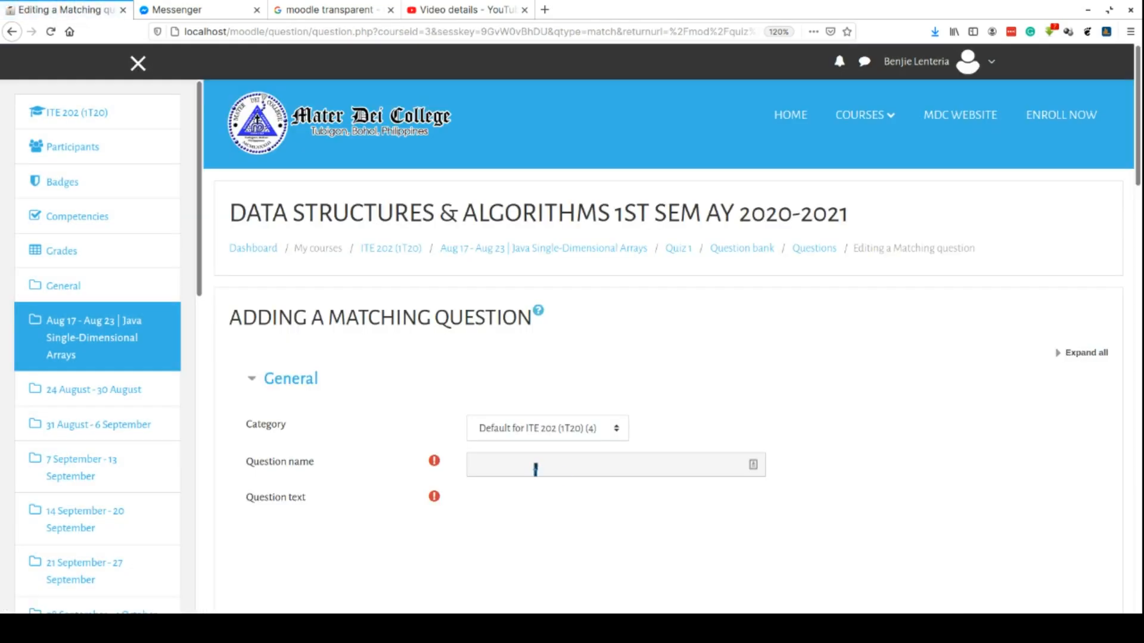
Step: Name the matching question "Young Animal to Adult" and enter the question text "Match the following animals to their young names."
left_click(710, 465)
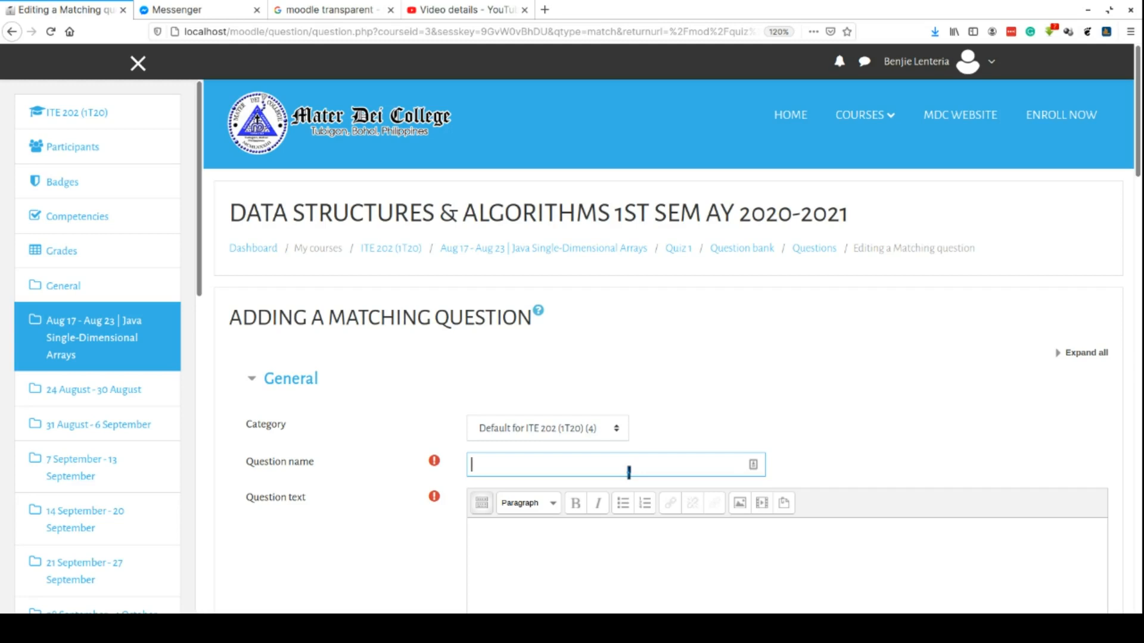
type("Young")
scroll(713, 436, "down", 3)
left_click(599, 450)
type("Match the following animals to their ")
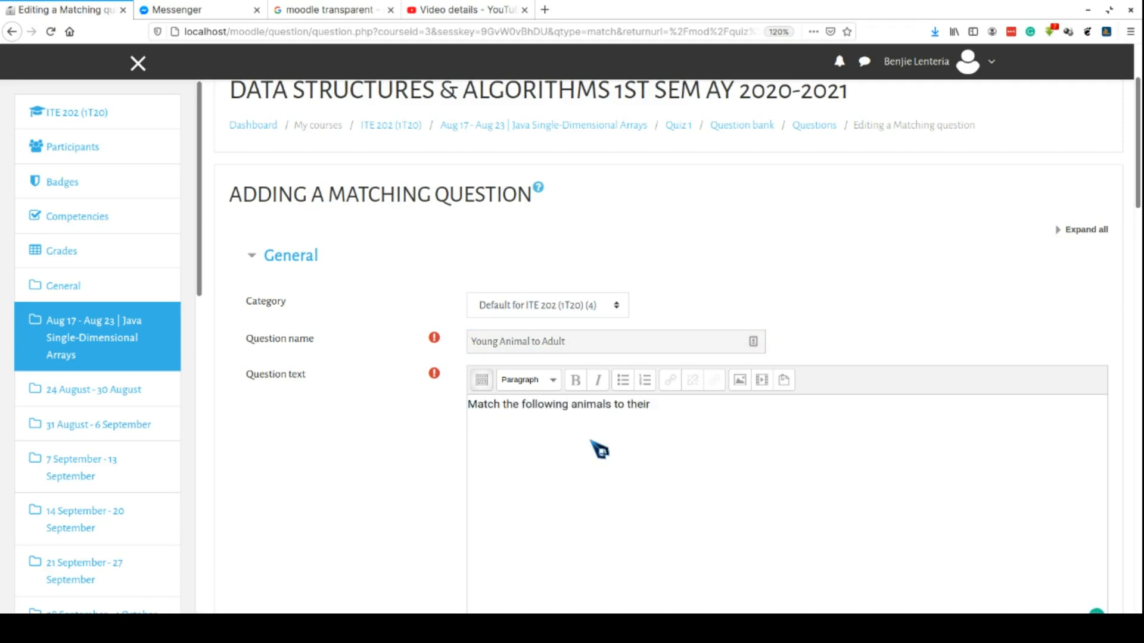
type("young names.")
Step: Set the default mark of the matching question to 5
scroll(421, 498, "down", 4)
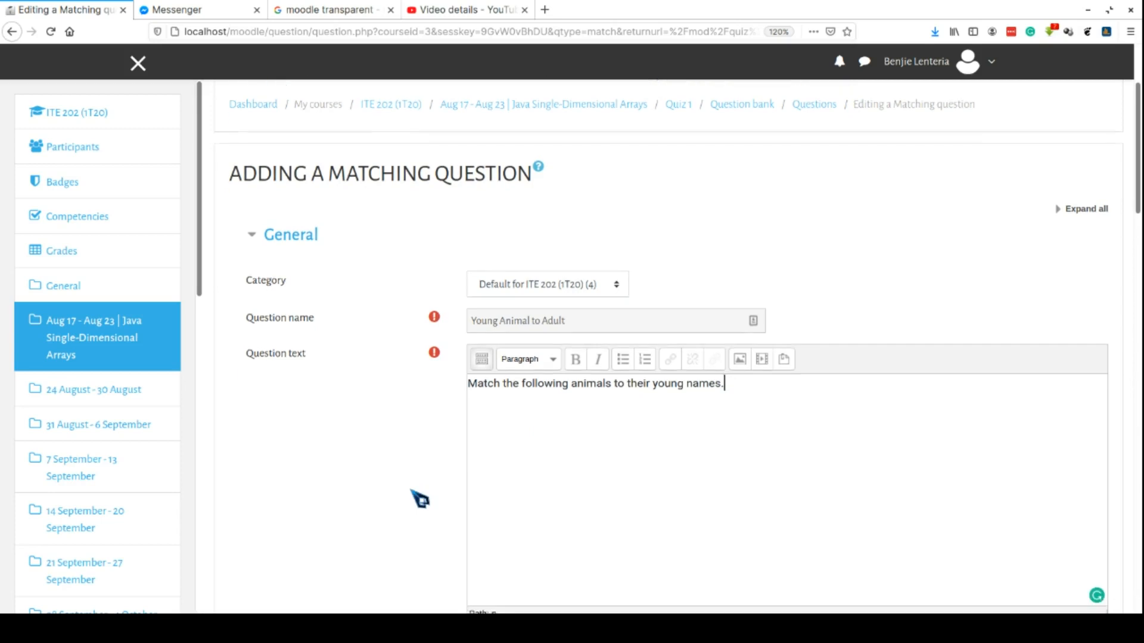
double_click(486, 418)
type("5")
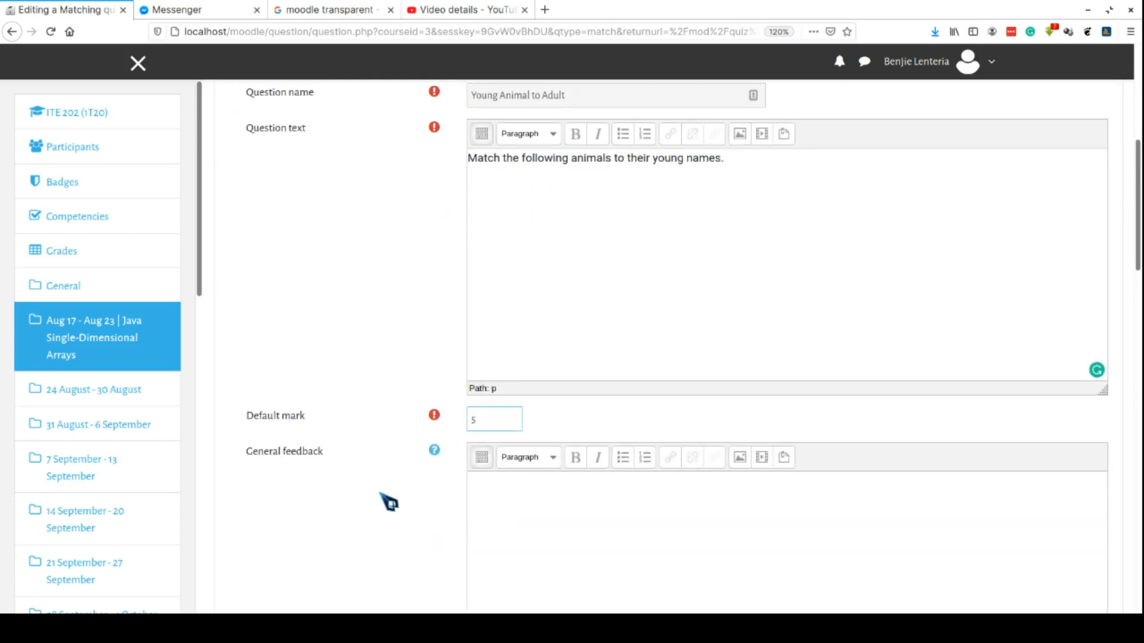
Step: Add blanks for 3 more questions to the answers section of the matching question
scroll(389, 503, "down", 2)
scroll(389, 502, "down", 4)
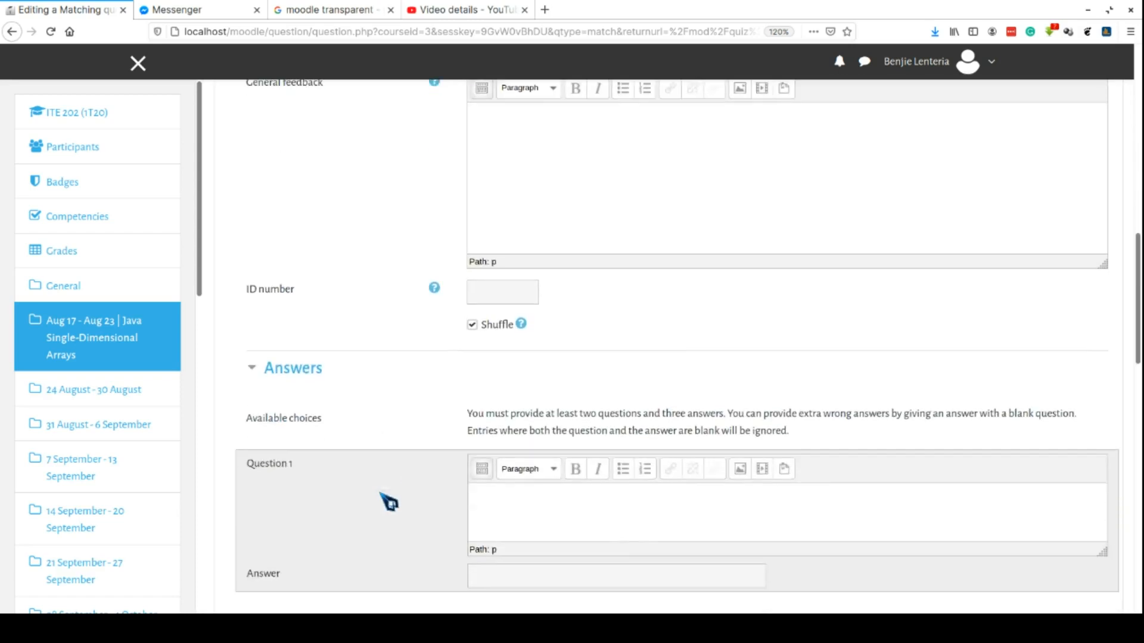
scroll(389, 503, "down", 5)
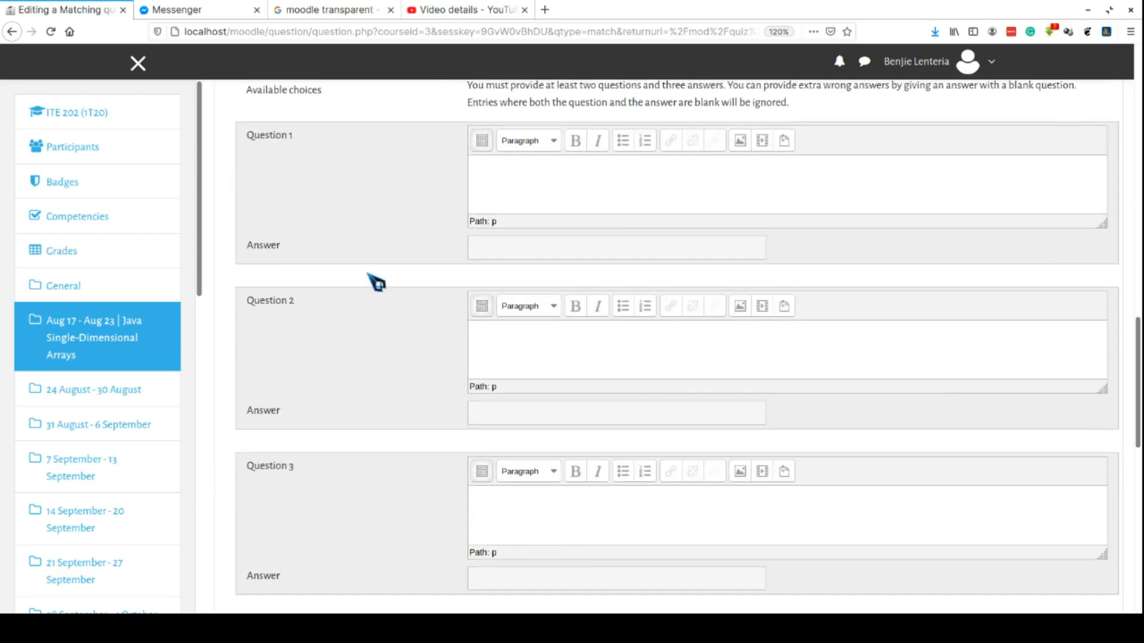
scroll(347, 197, "up", 2)
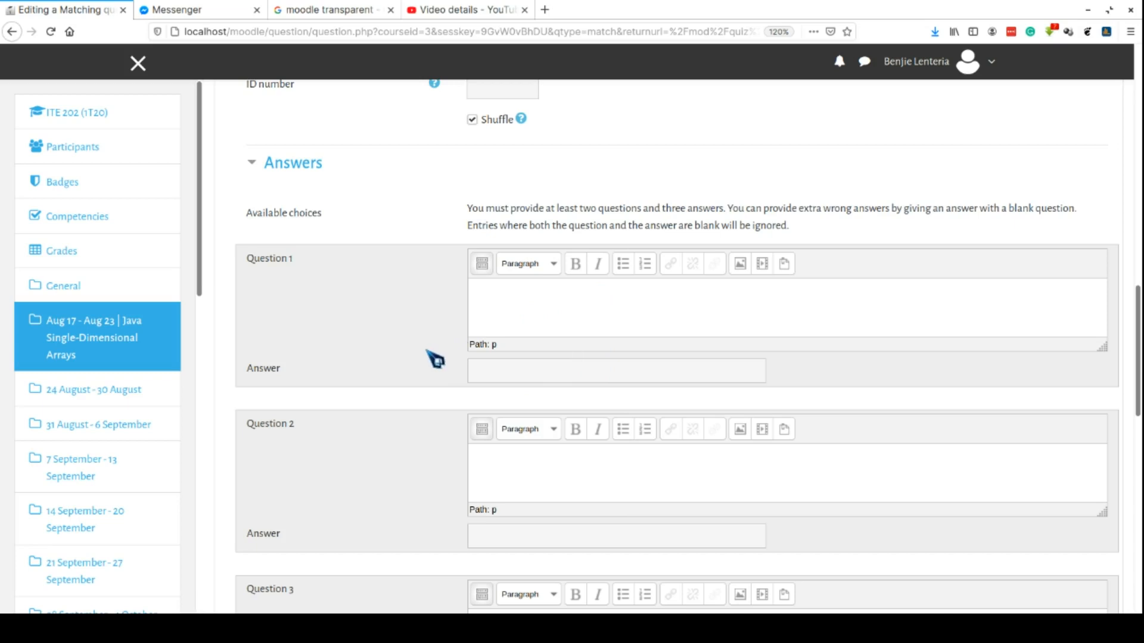
scroll(417, 432, "down", 5)
scroll(403, 434, "up", 4)
scroll(404, 434, "down", 3)
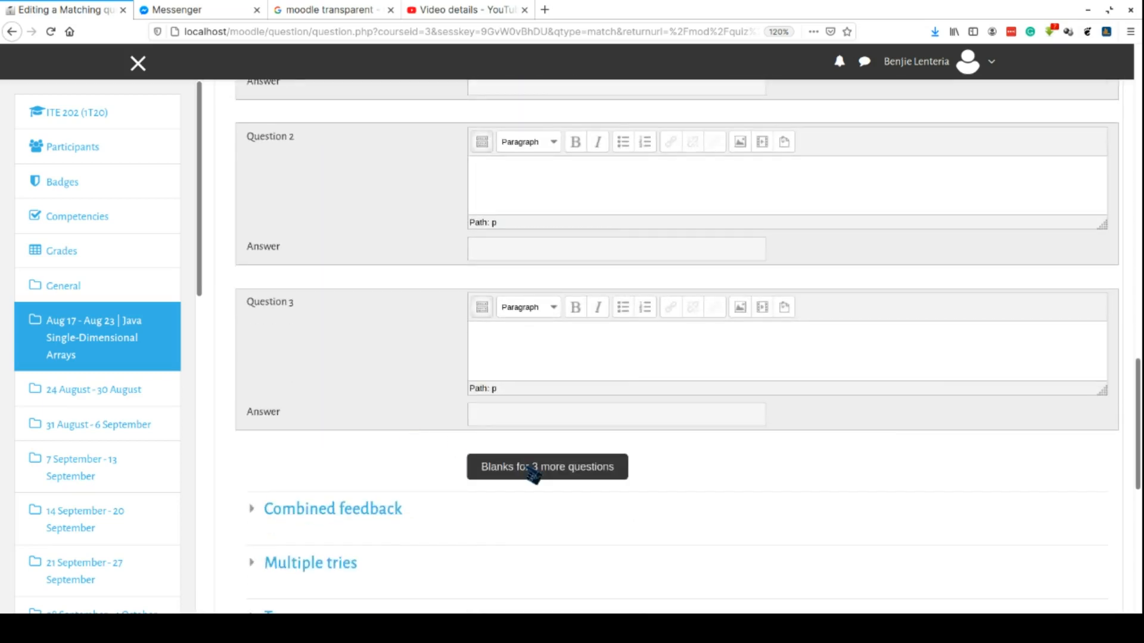
left_click(532, 475)
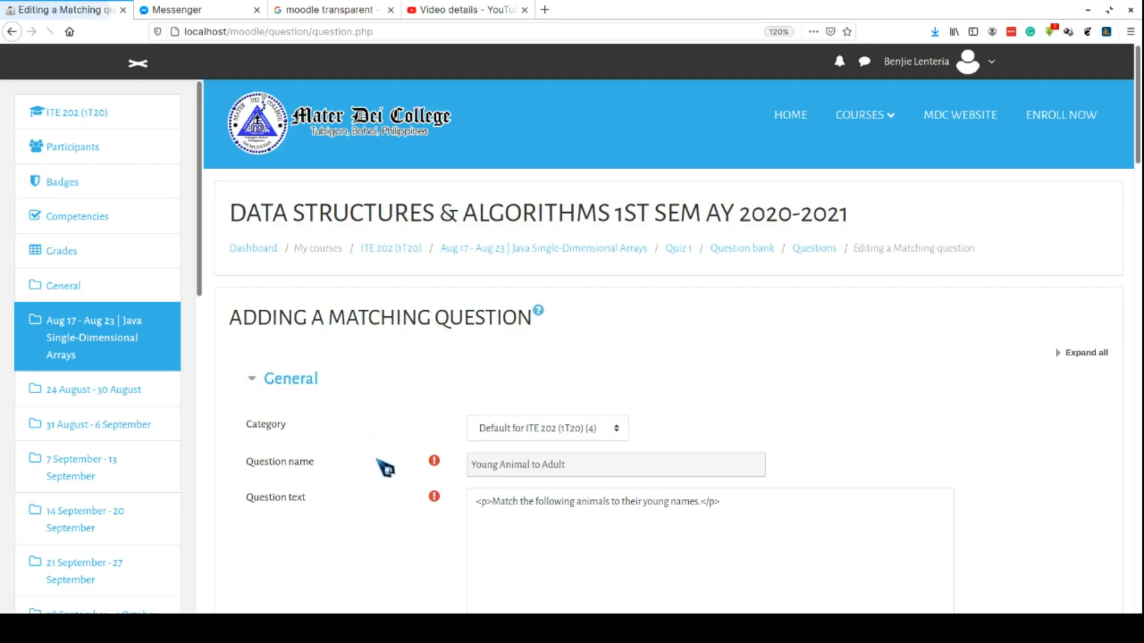
Step: Enter "Cattle" as Question 1 of the matching pairs with the answer "Calf"
scroll(389, 507, "down", 5)
scroll(390, 556, "down", 4)
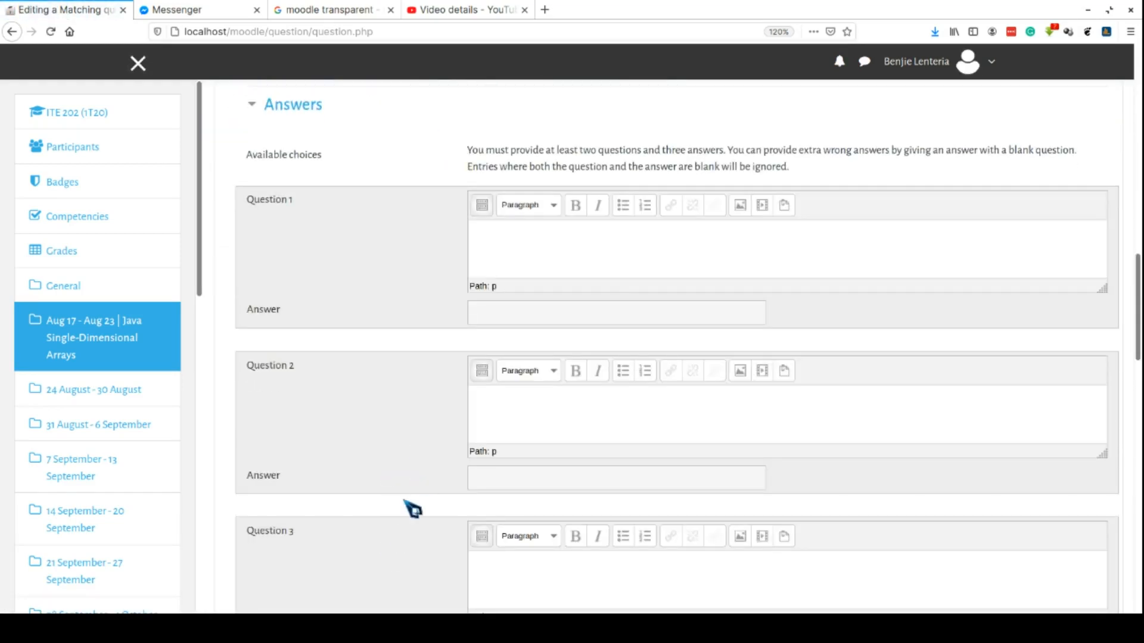
scroll(411, 511, "down", 7)
scroll(413, 510, "down", 4)
scroll(413, 509, "up", 10)
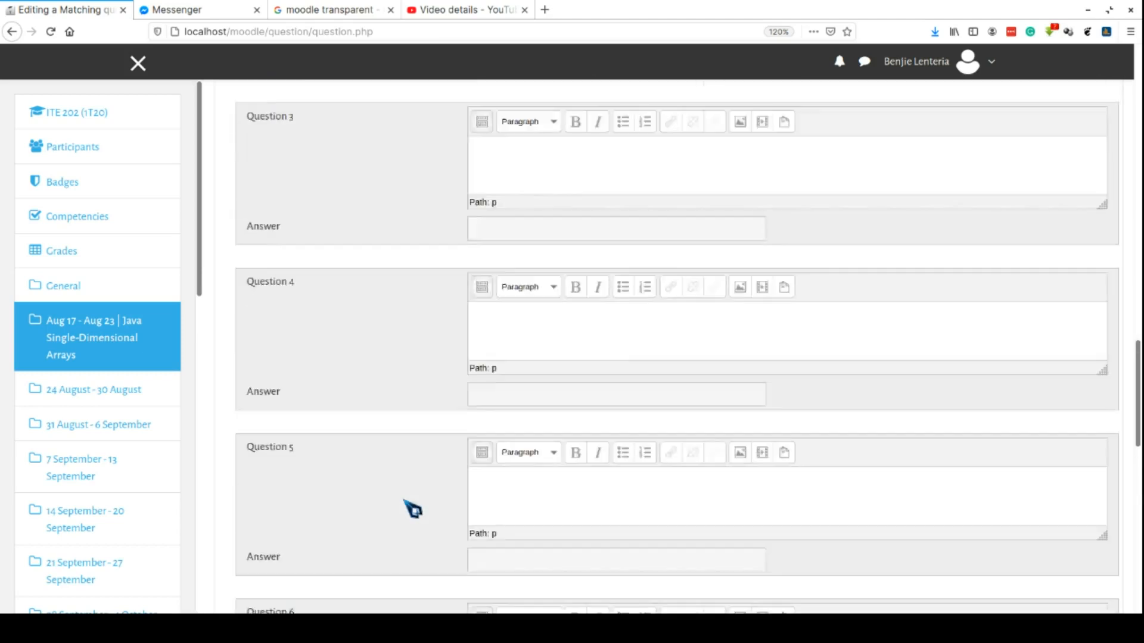
scroll(413, 510, "up", 5)
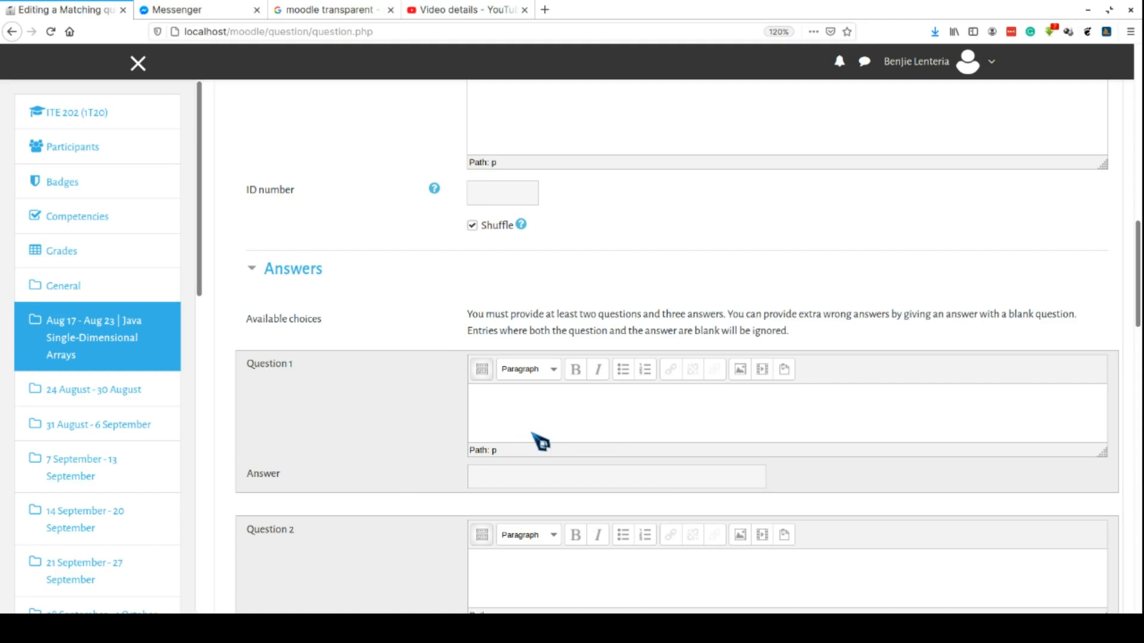
left_click(517, 398)
type("Cattle")
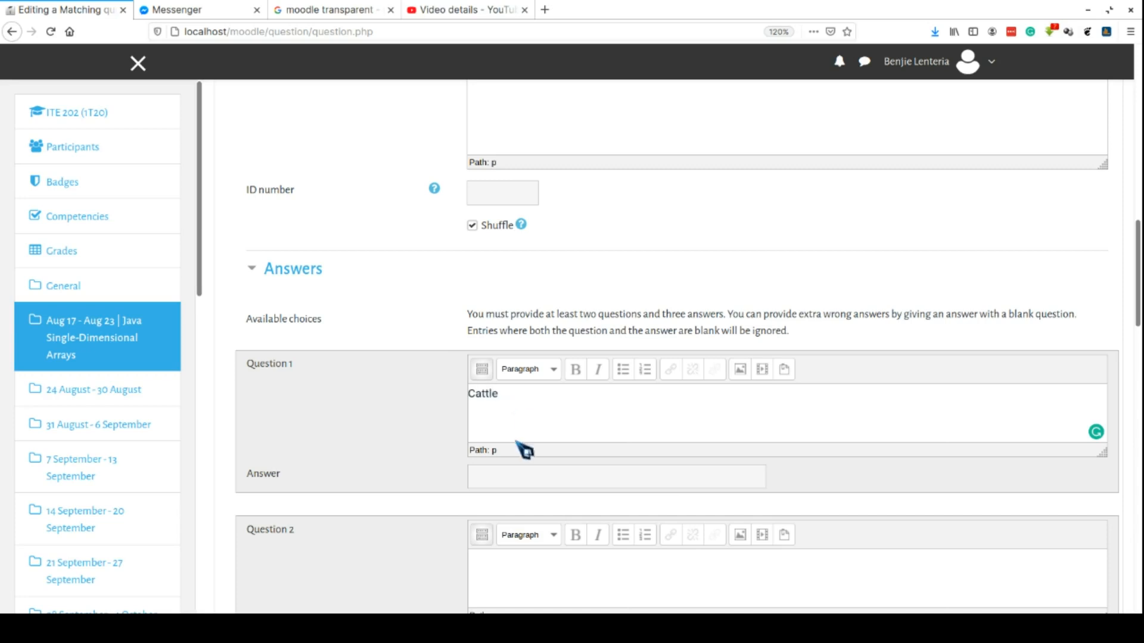
left_click(510, 485)
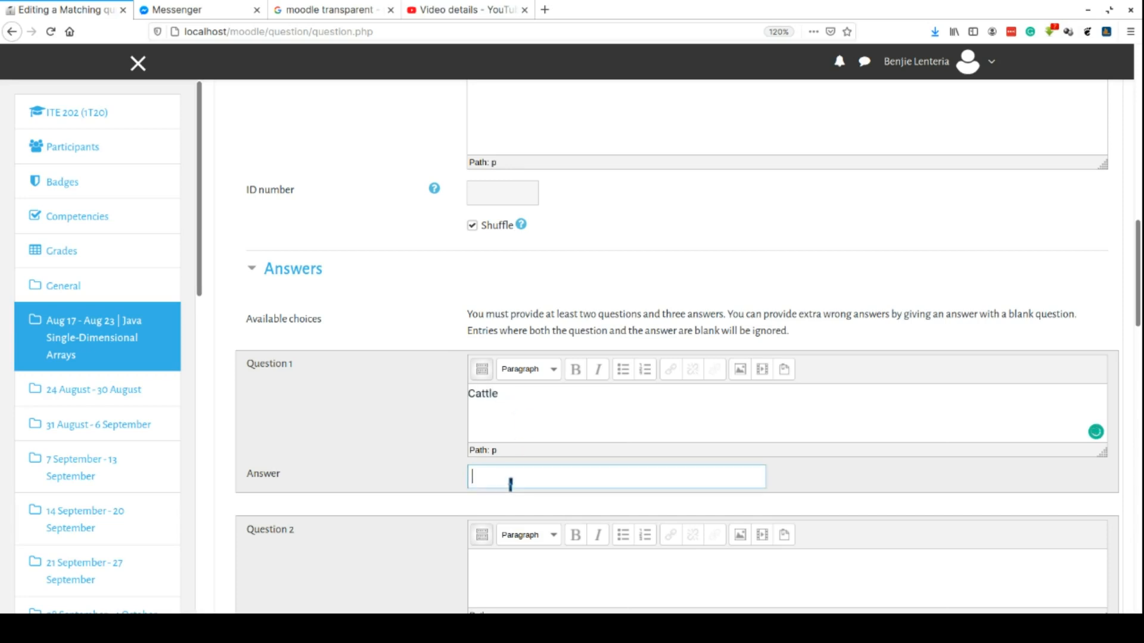
Step: Enter "Chicken" as Question 2 of the matching pairs with the answer "Chic"
scroll(376, 541, "down", 2)
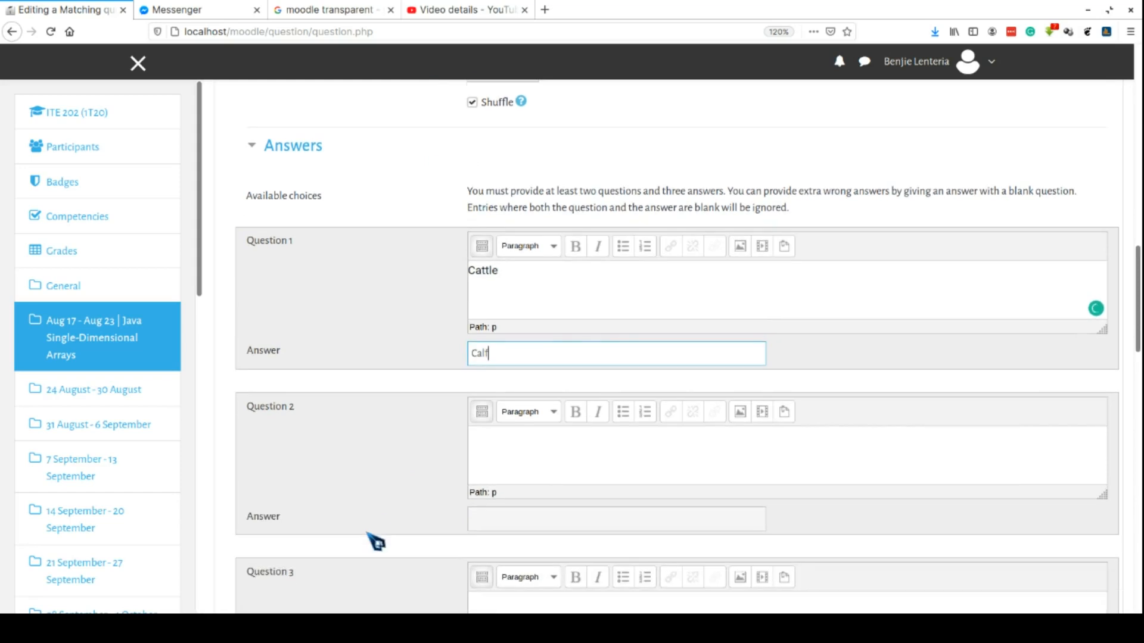
left_click(523, 461)
type("Chicken")
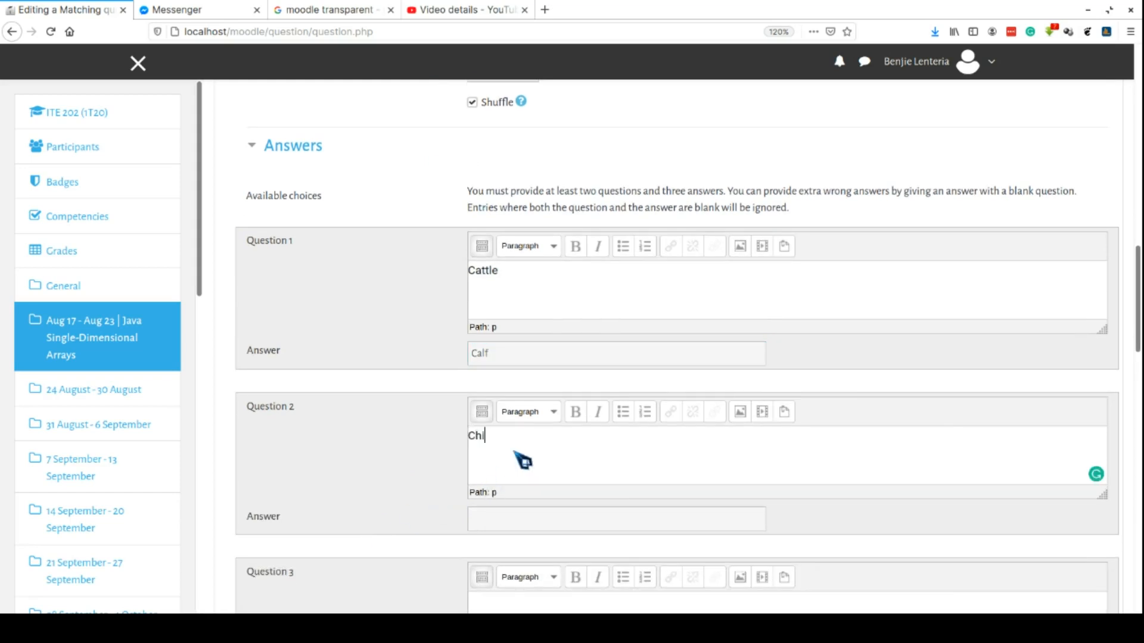
left_click(503, 516)
type("Chic")
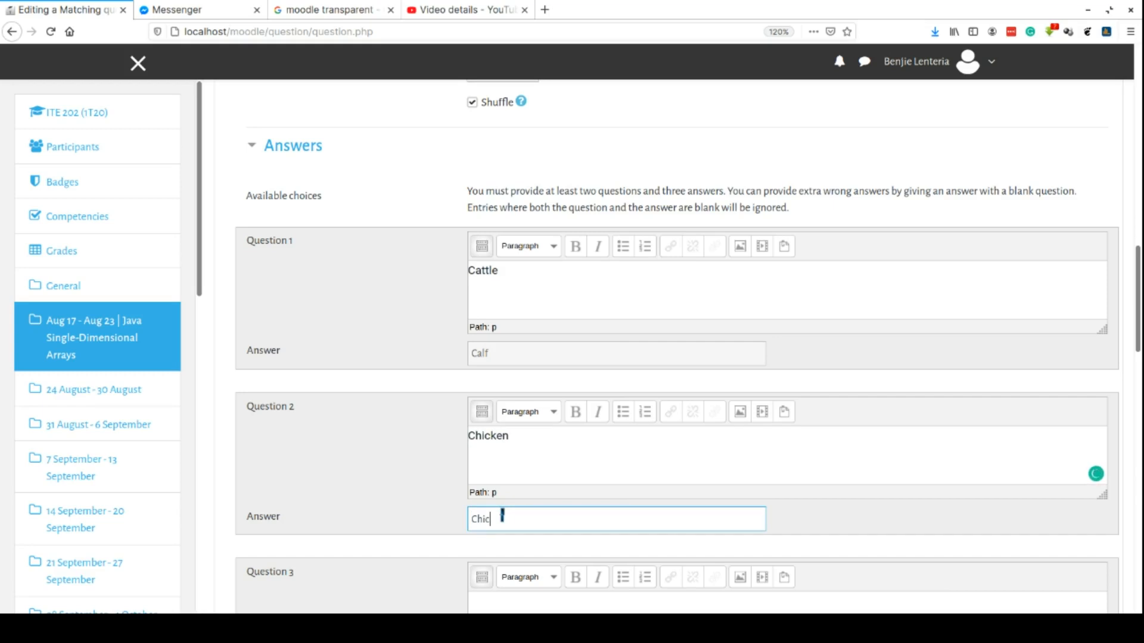
Step: Enter "Dolphin" as Question 3 of the matching pairs with the answer "Pup"
scroll(401, 518, "down", 2)
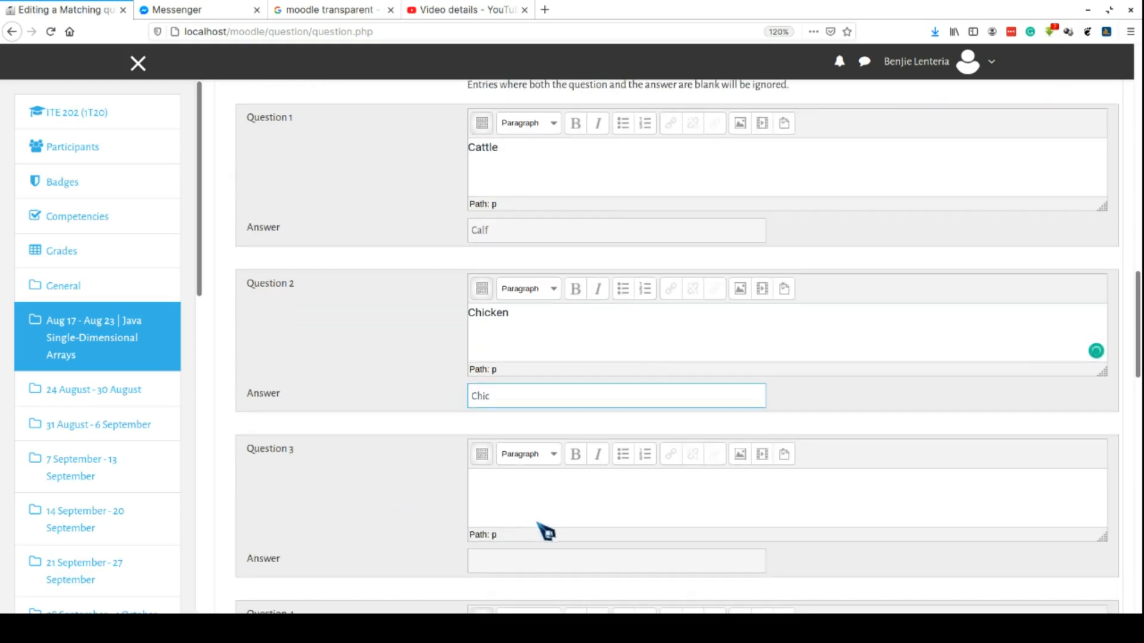
left_click(517, 506)
type("Dosp")
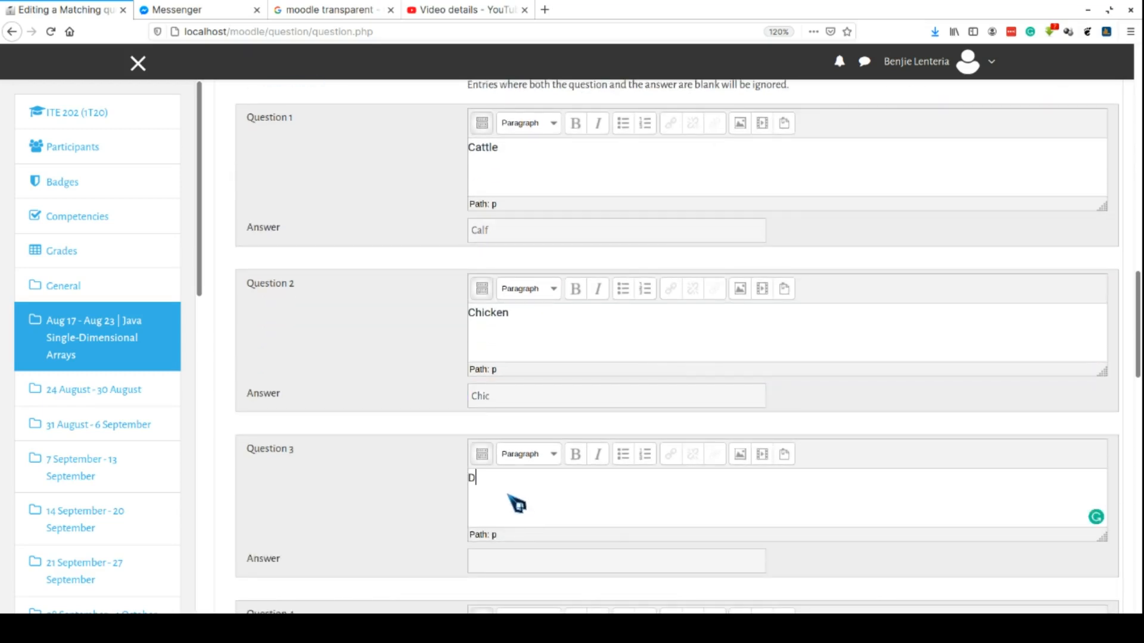
key("BackSpace")
key("BackSpace")
type("lphin")
left_click(508, 561)
type("Pup")
Step: Enter "Bees" as Question 4 of the matching pairs with the answer "Larva"
scroll(418, 529, "down", 3)
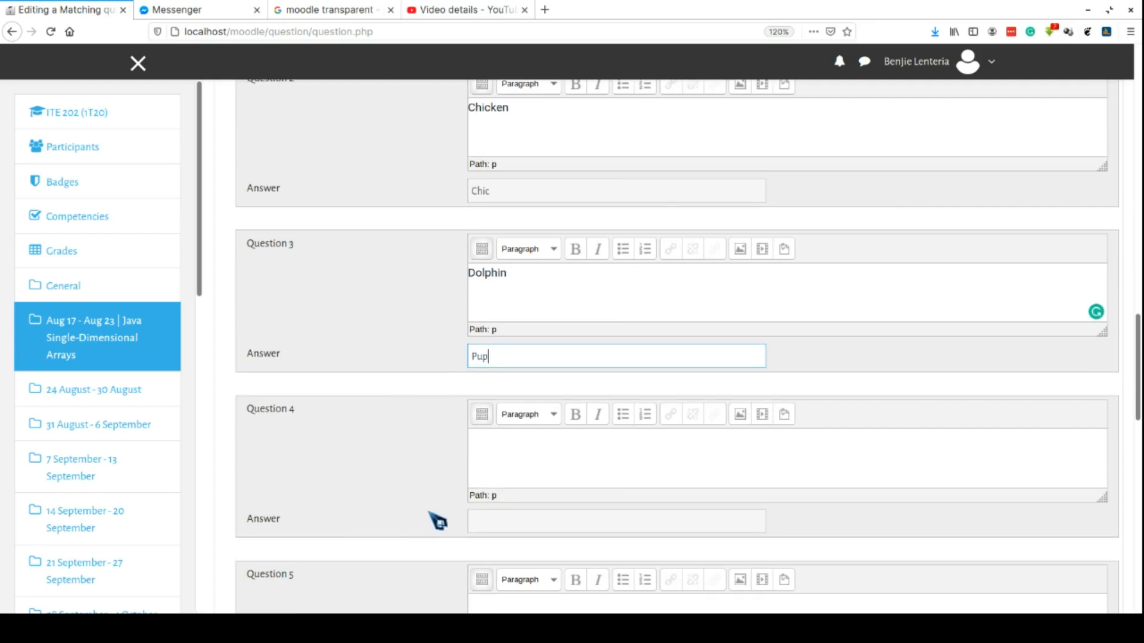
left_click(514, 464)
type("Bees")
left_click(510, 516)
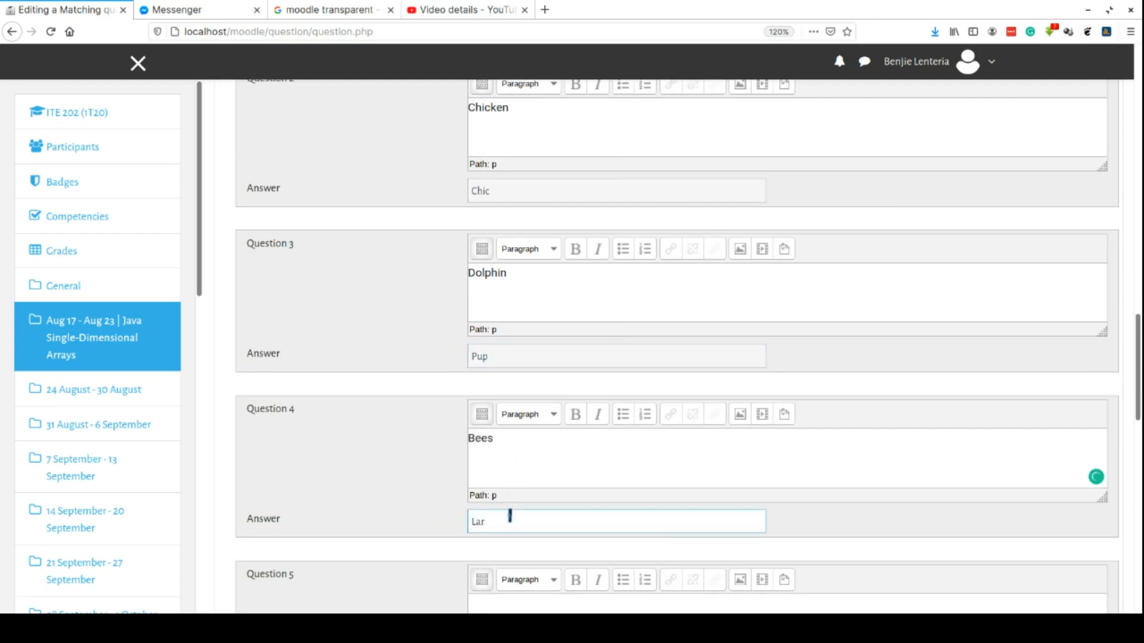
scroll(416, 475, "down", 5)
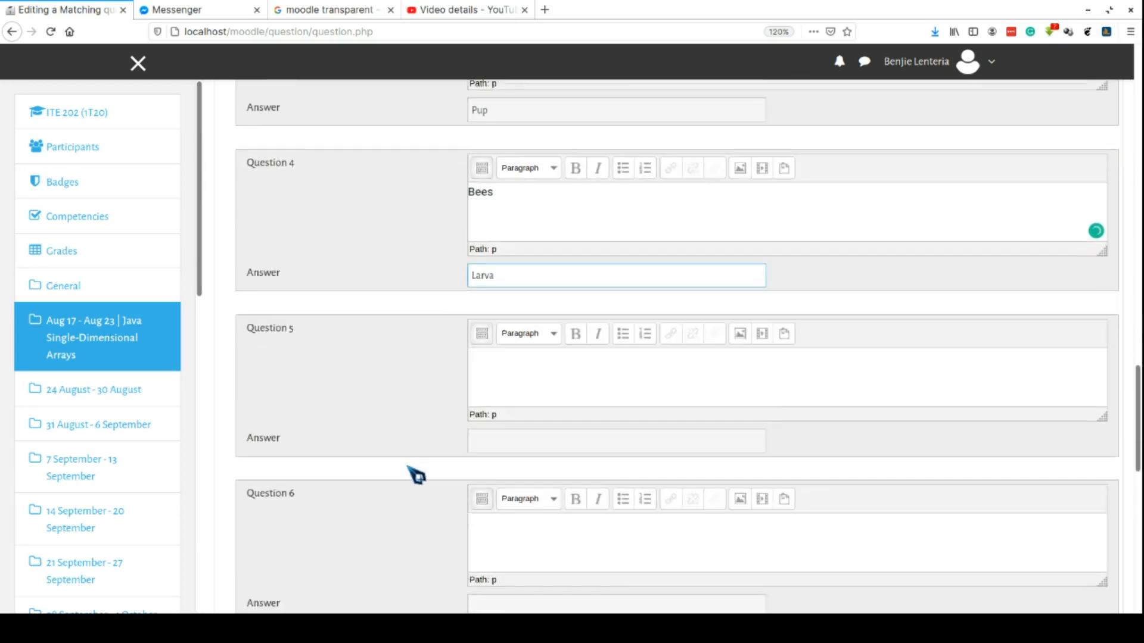
type("Larva")
Step: Enter "Kangaroo" with the answer "Joei" as Question 5 and "Monkey" as the text of Question 6
scroll(422, 334, "up", 1)
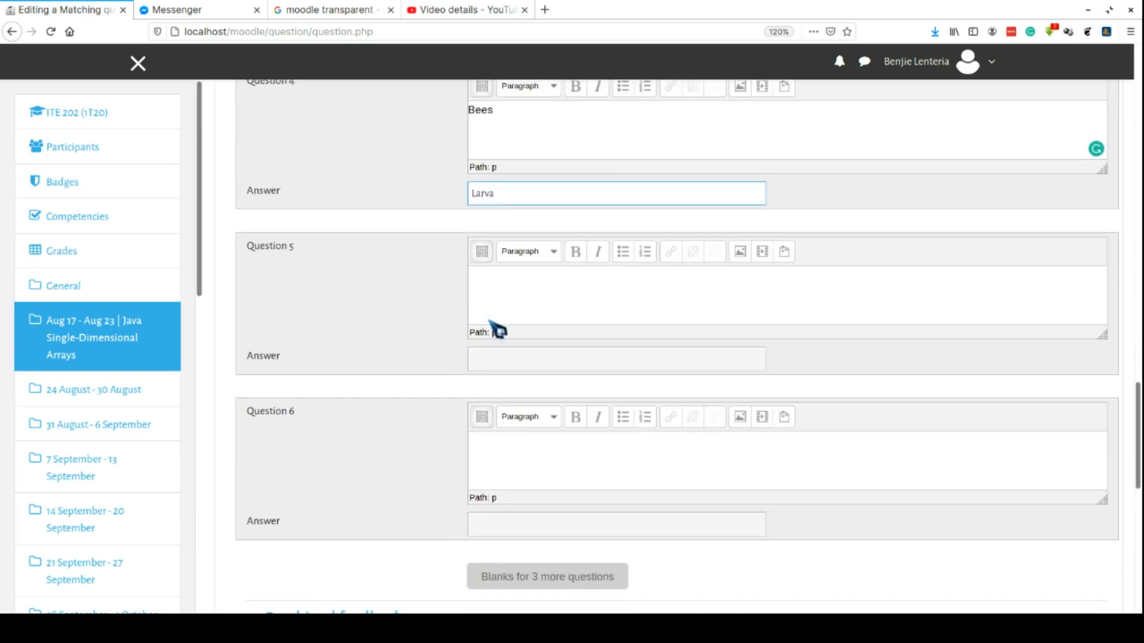
left_click(532, 283)
type("Kangaroo")
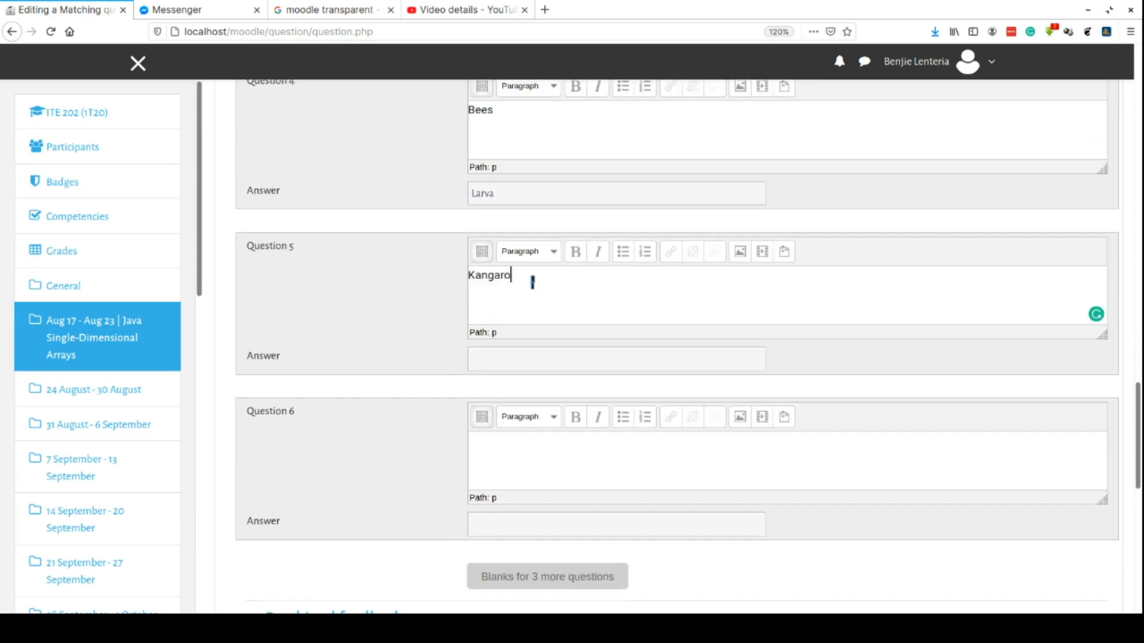
left_click(529, 360)
type("Joei")
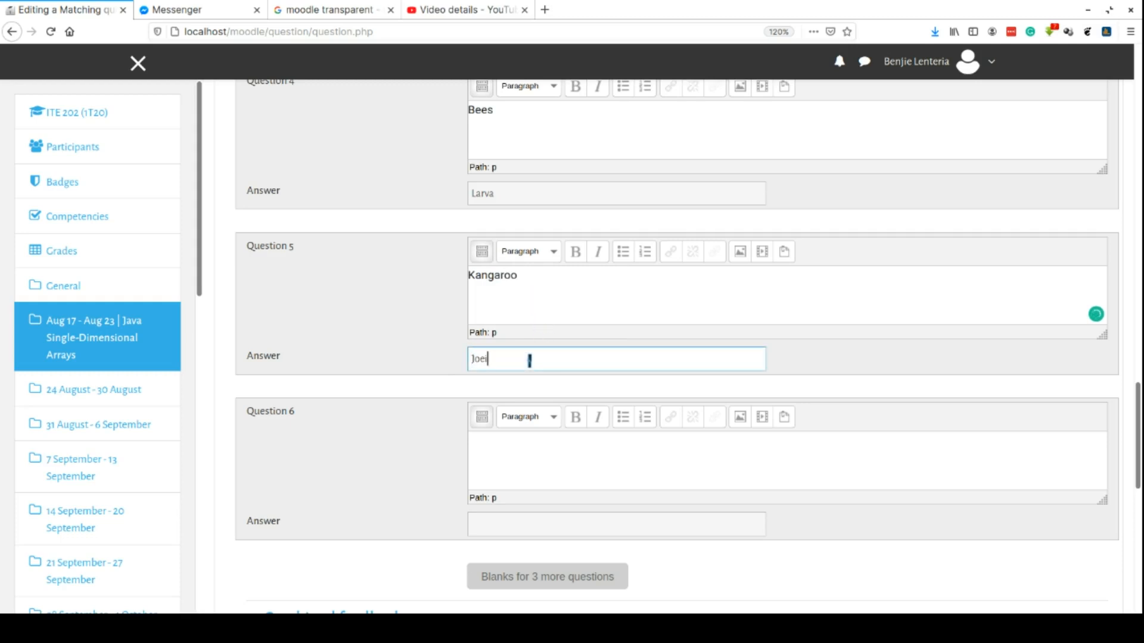
left_click(527, 453)
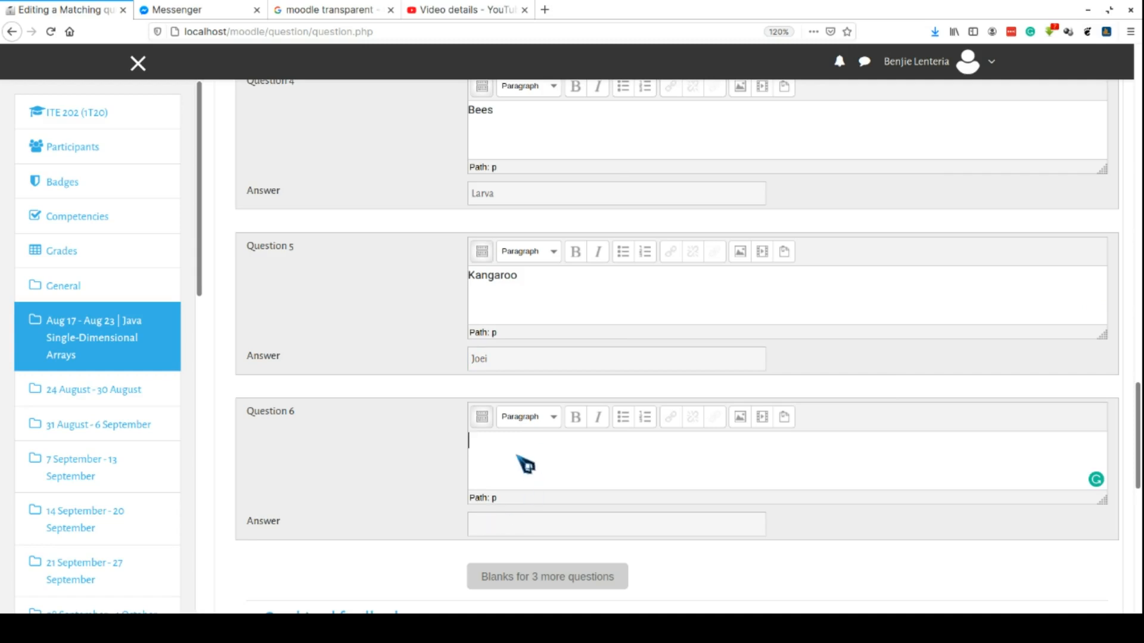
type("Monkey")
Step: Review the entered animal and answer pairs against the default mark of the matching question
scroll(401, 554, "down", 3)
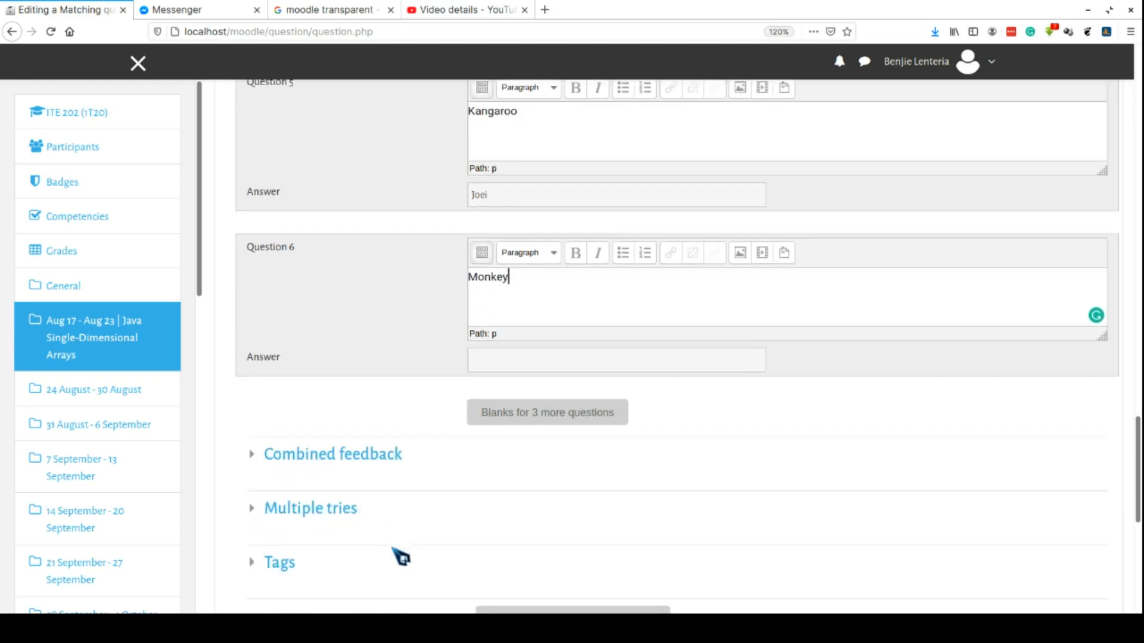
scroll(494, 516, "down", 3)
scroll(453, 389, "up", 6)
scroll(452, 389, "up", 3)
scroll(422, 341, "up", 6)
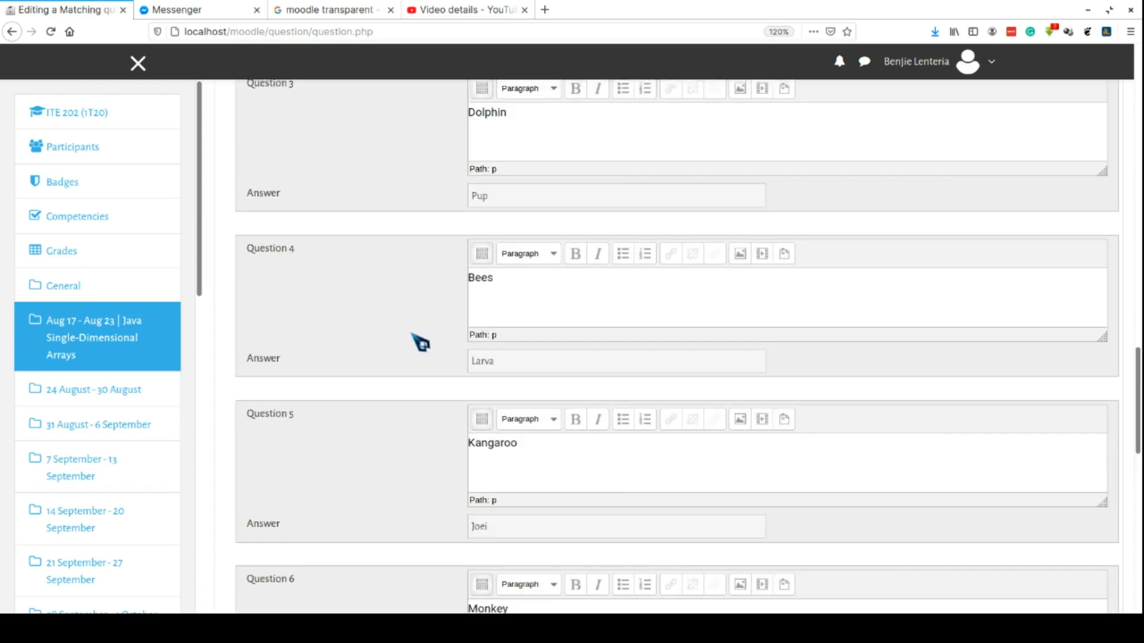
scroll(421, 343, "up", 5)
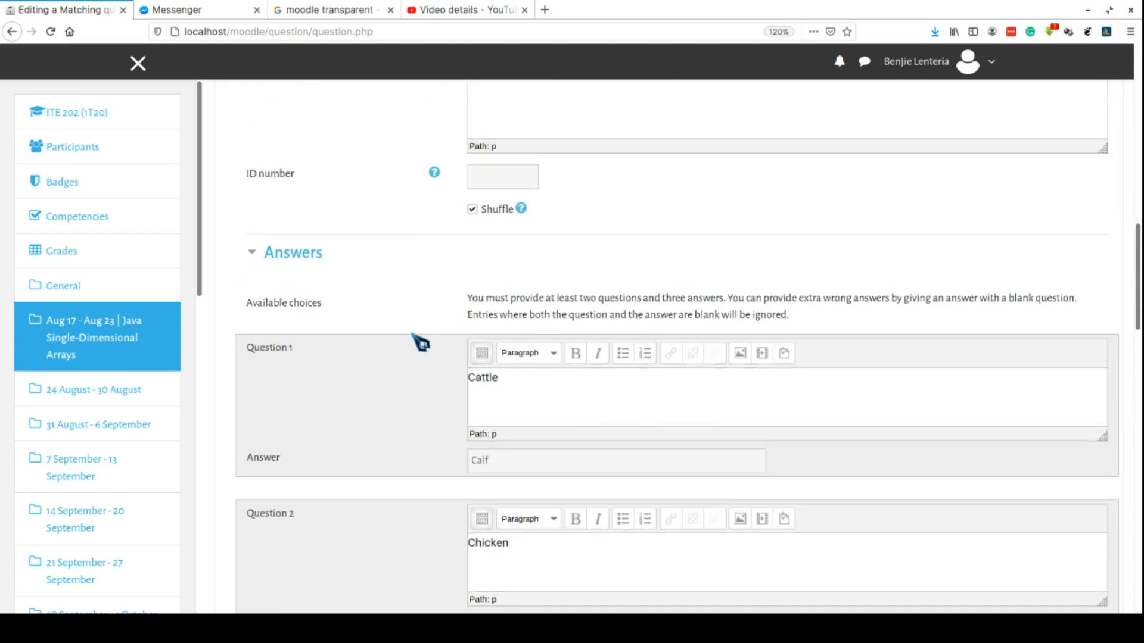
scroll(421, 343, "down", 4)
scroll(421, 343, "down", 6)
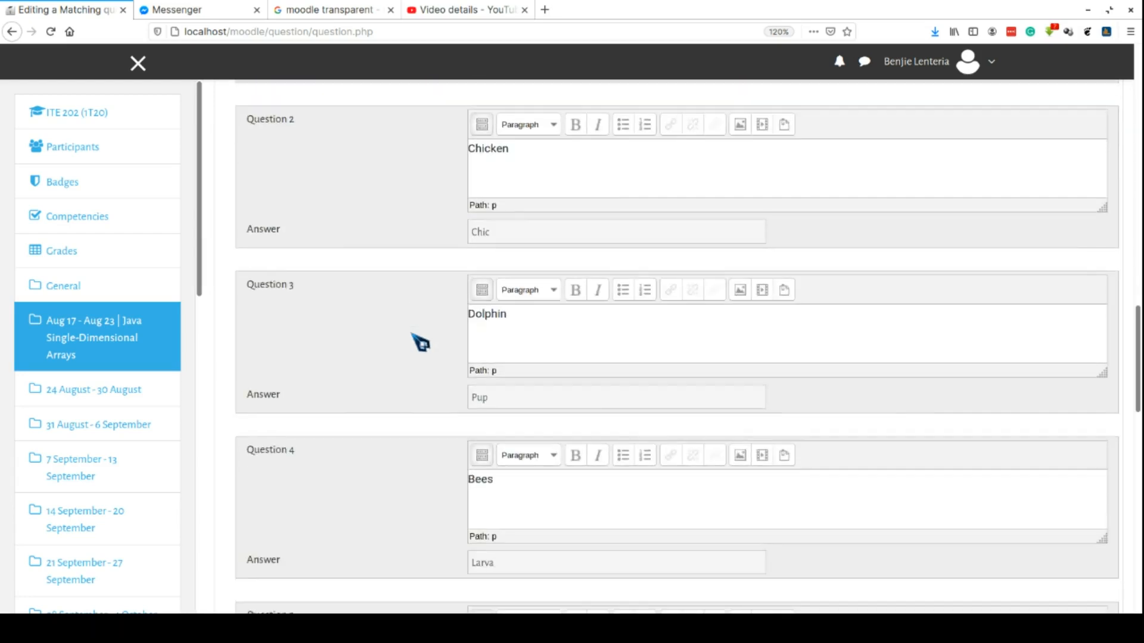
scroll(421, 342, "down", 3)
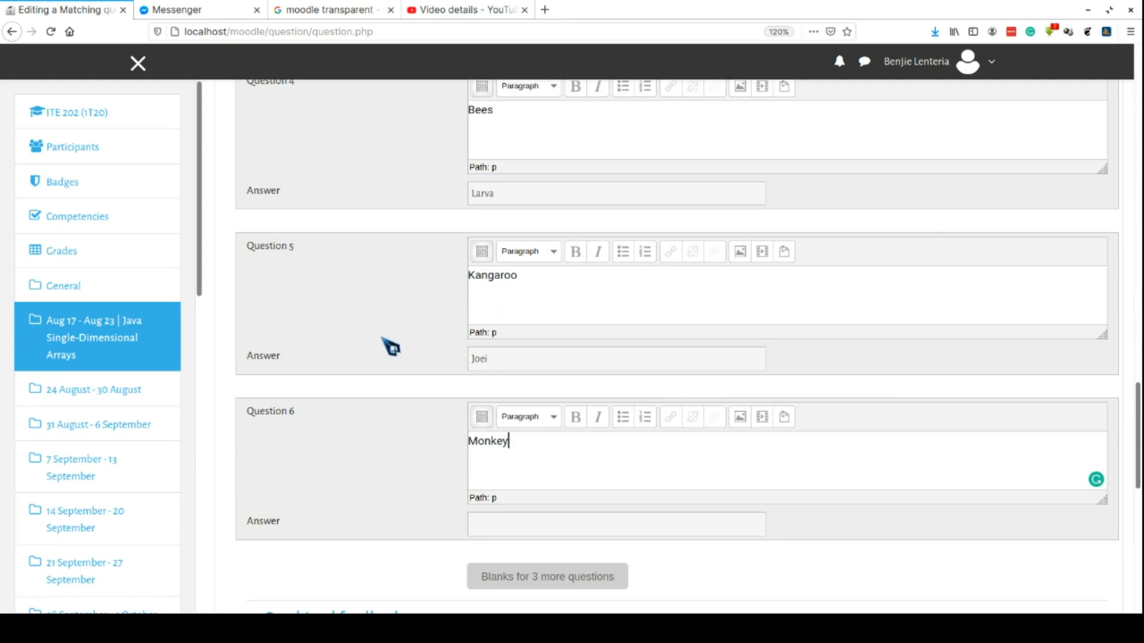
scroll(391, 347, "up", 15)
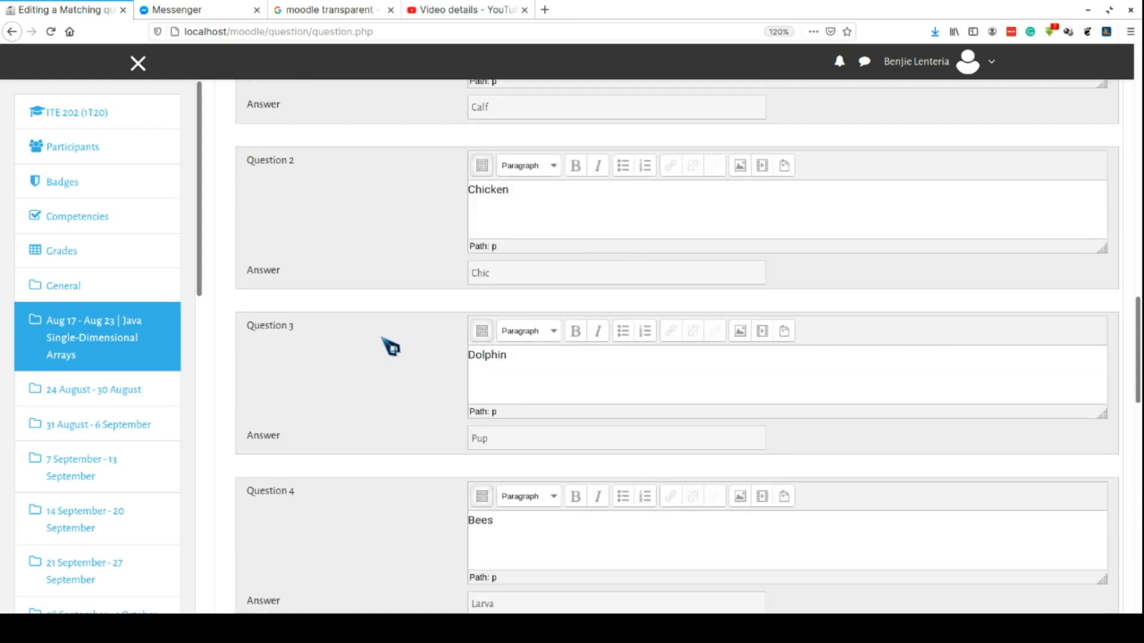
scroll(390, 346, "up", 3)
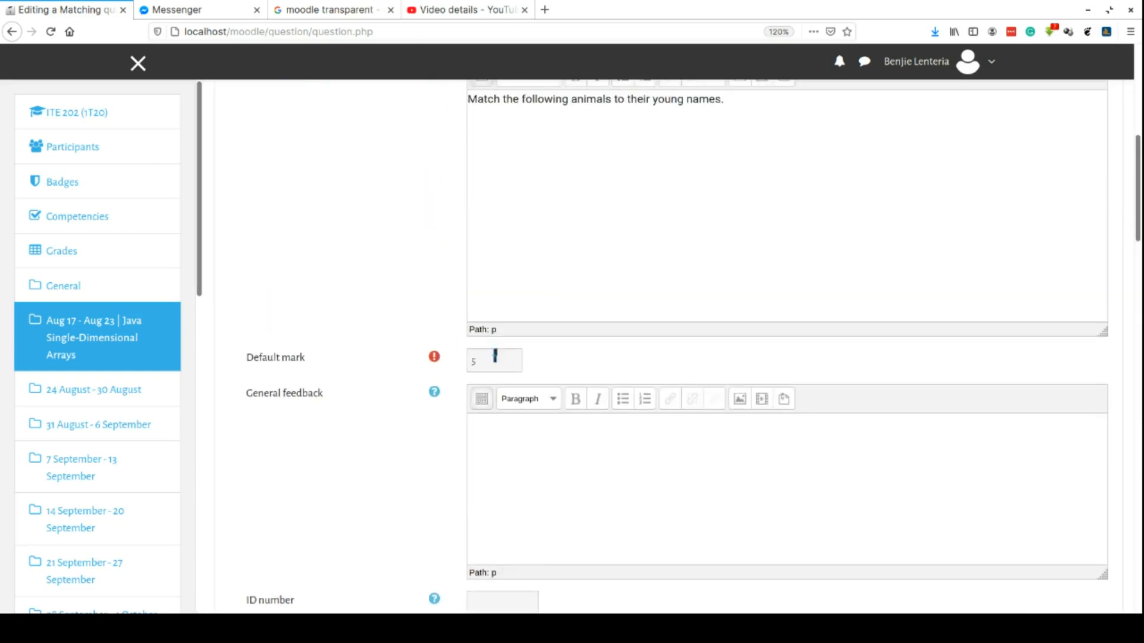
left_click_drag(489, 358, 466, 358)
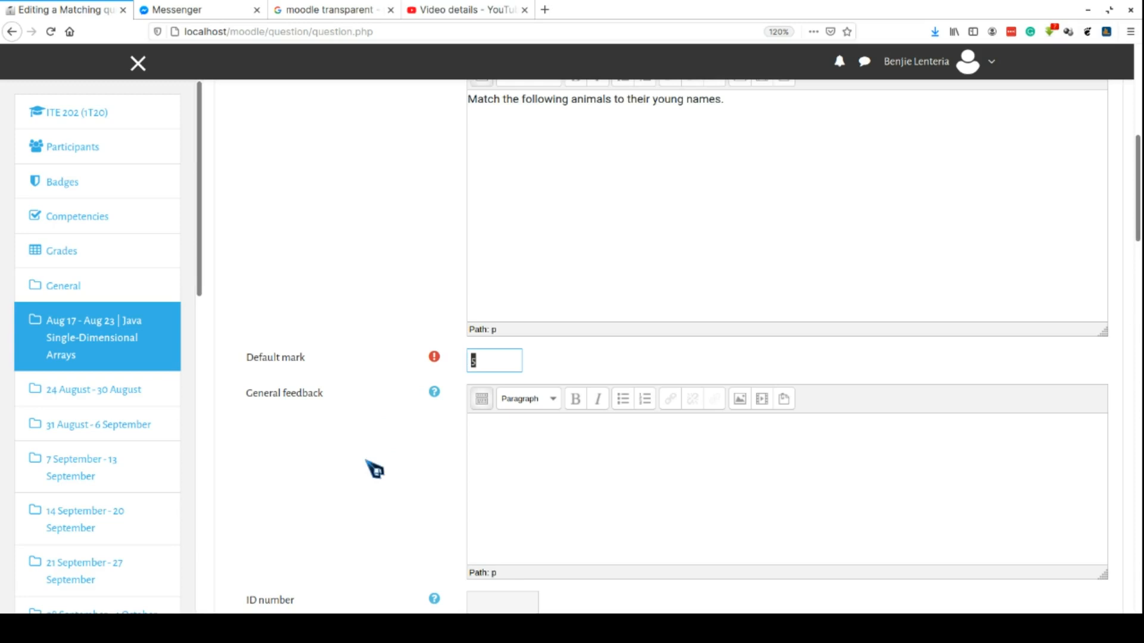
scroll(322, 473, "down", 8)
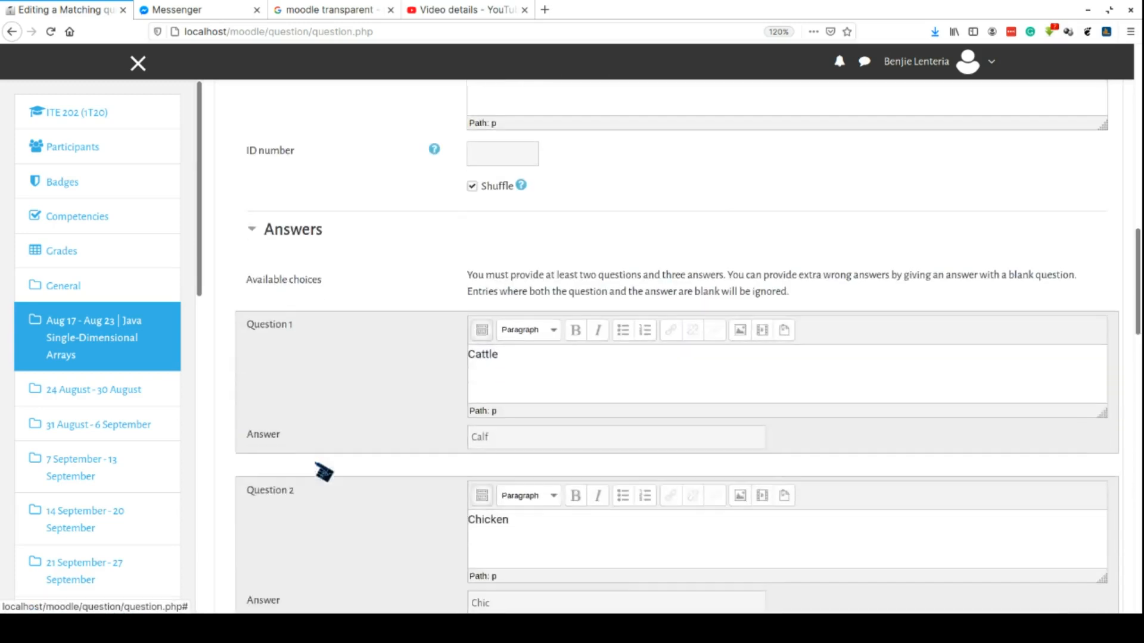
Step: Try to save the matching question with the answer to Question 6 left blank
scroll(323, 473, "down", 12)
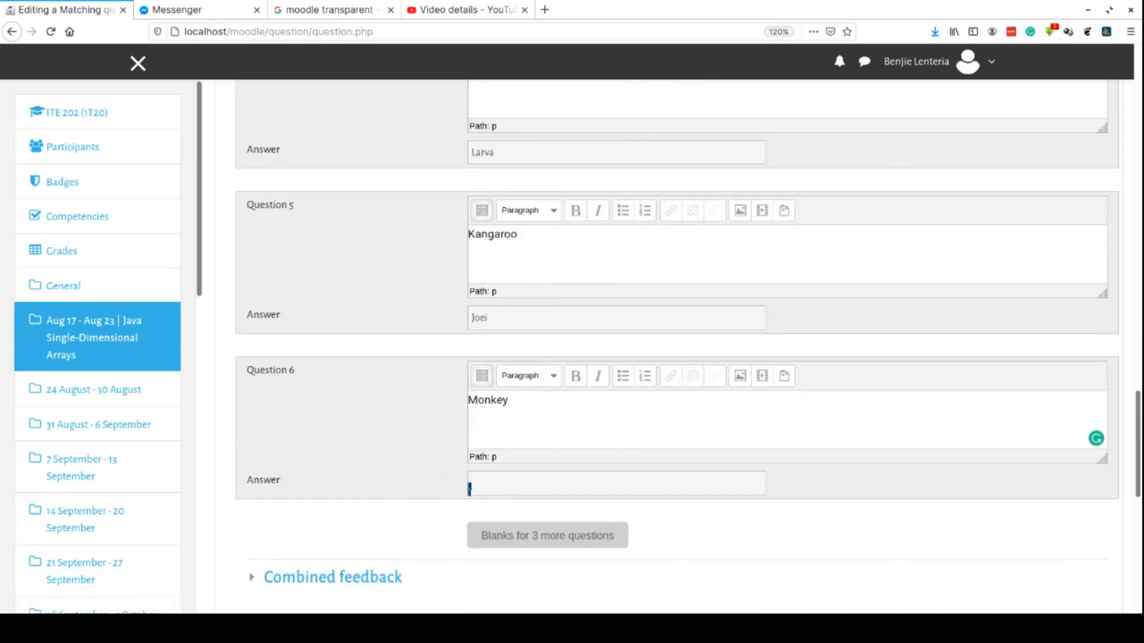
scroll(407, 507, "down", 5)
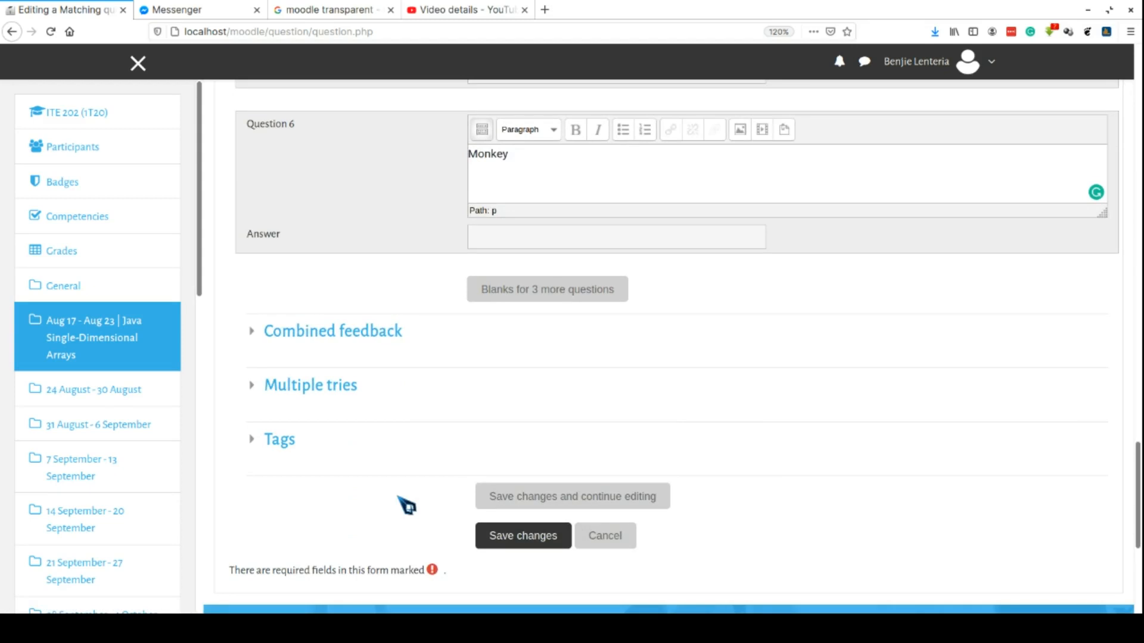
left_click(538, 537)
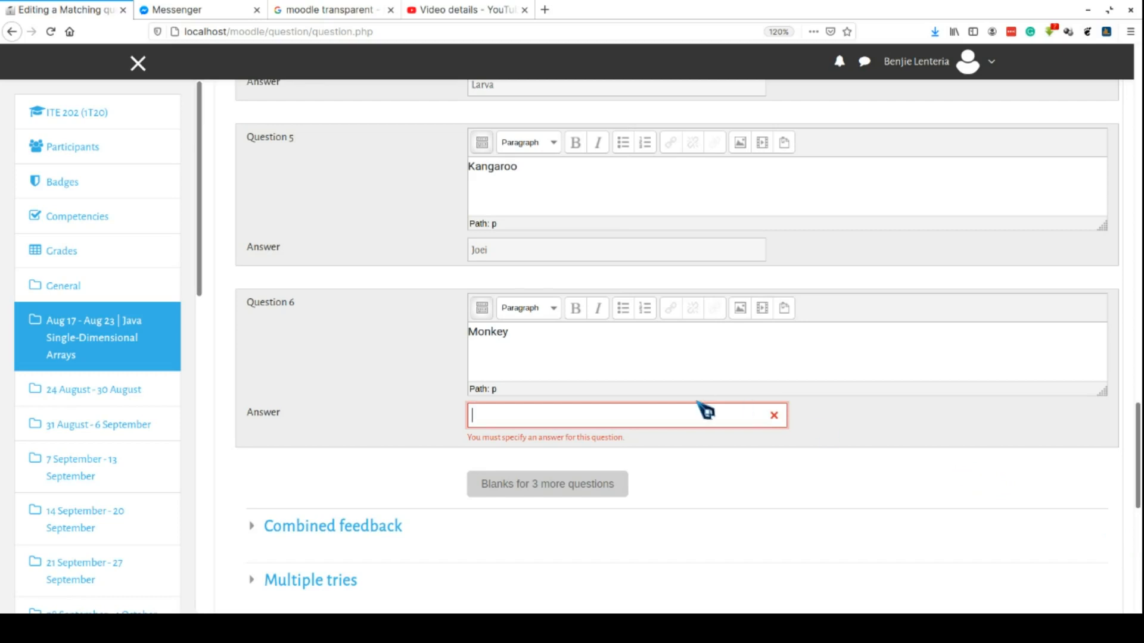
Step: Move "Monkey" from the Question 6 text into its answer as an extra wrong choice, and save the matching question
left_click_drag(520, 332, 440, 335)
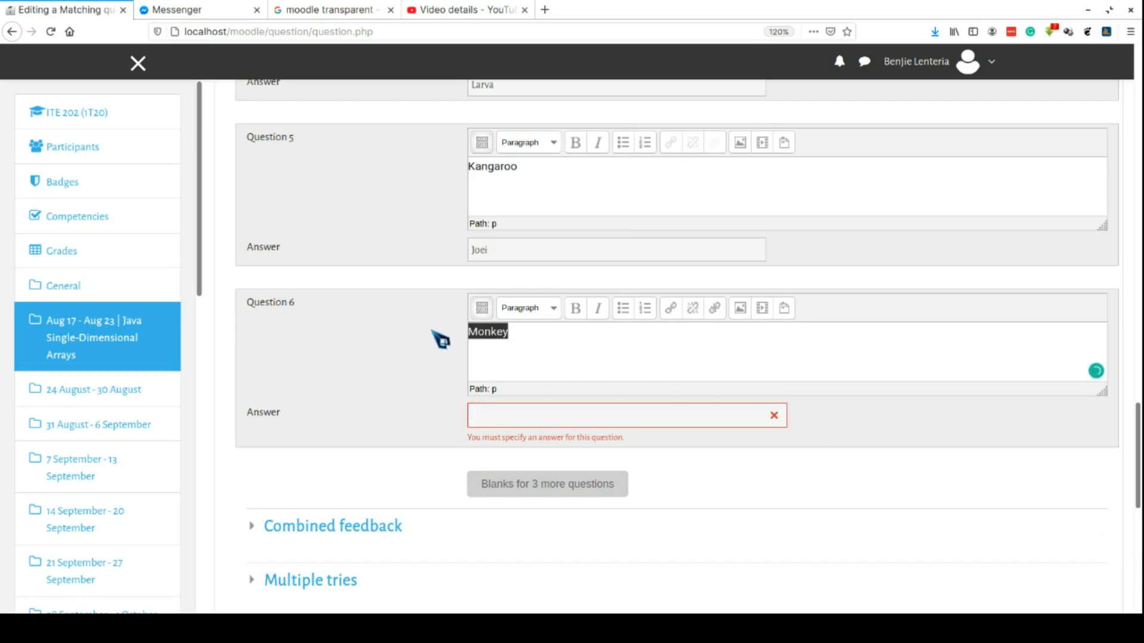
key("ctrl+x")
left_click(506, 413)
type("Monkey")
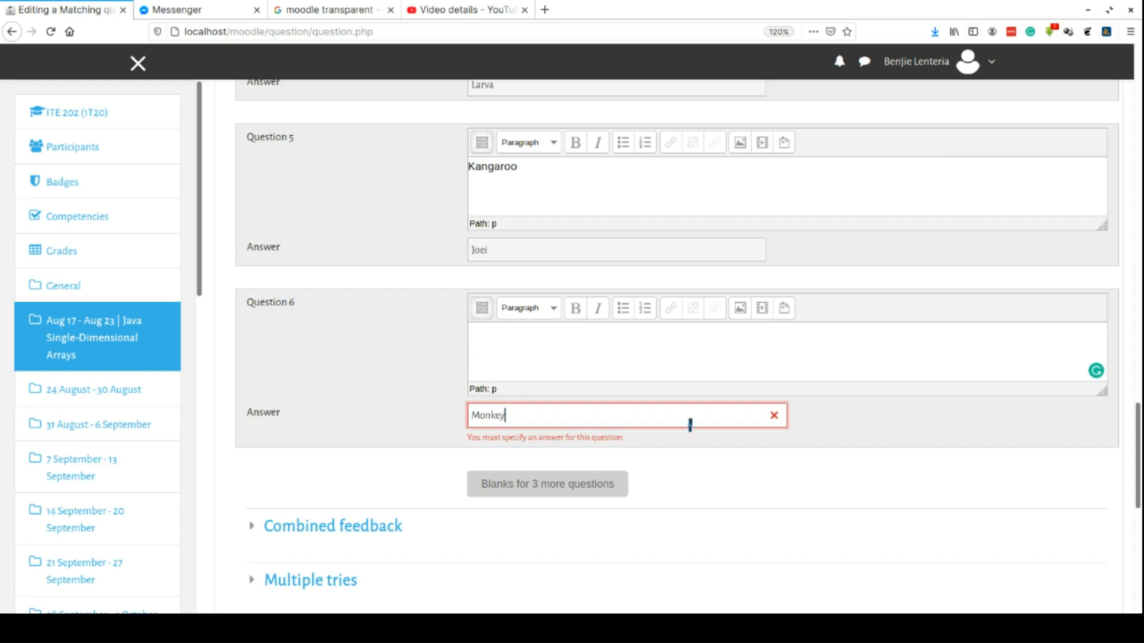
scroll(756, 500, "down", 6)
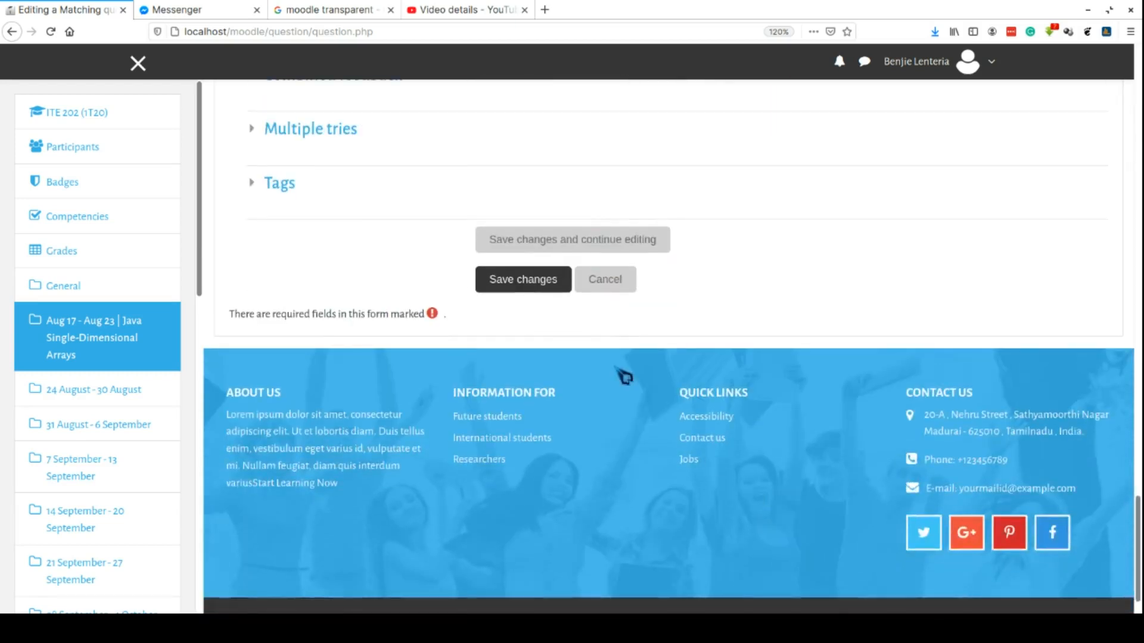
left_click(522, 280)
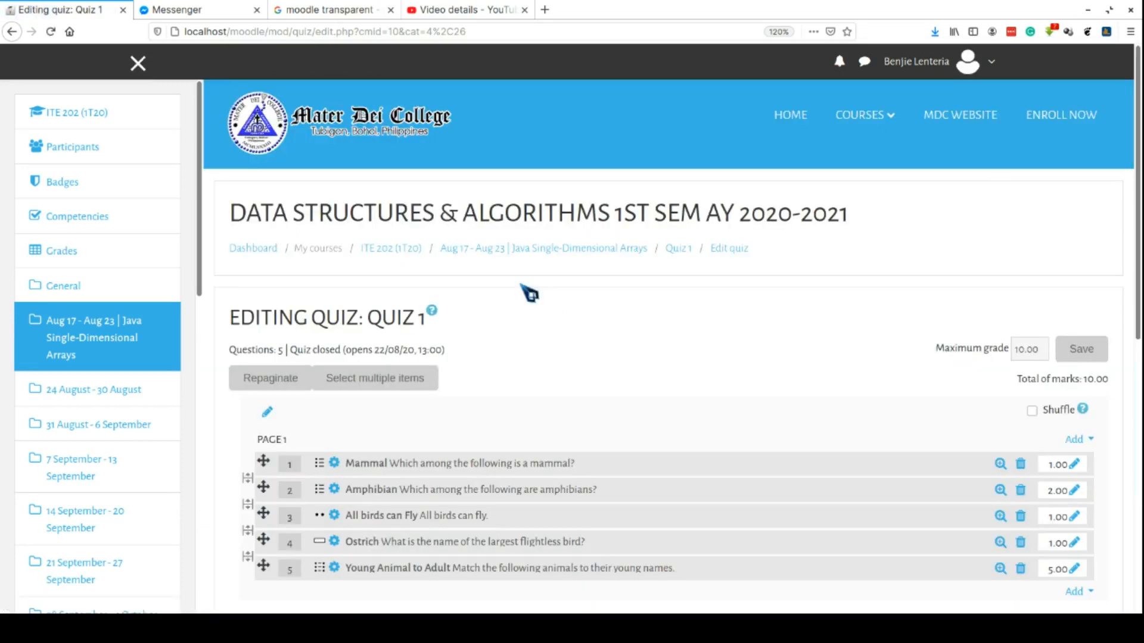
Step: Enable shuffling of the questions on page 1 of Quiz 1 and save the quiz's maximum grade
scroll(609, 429, "down", 2)
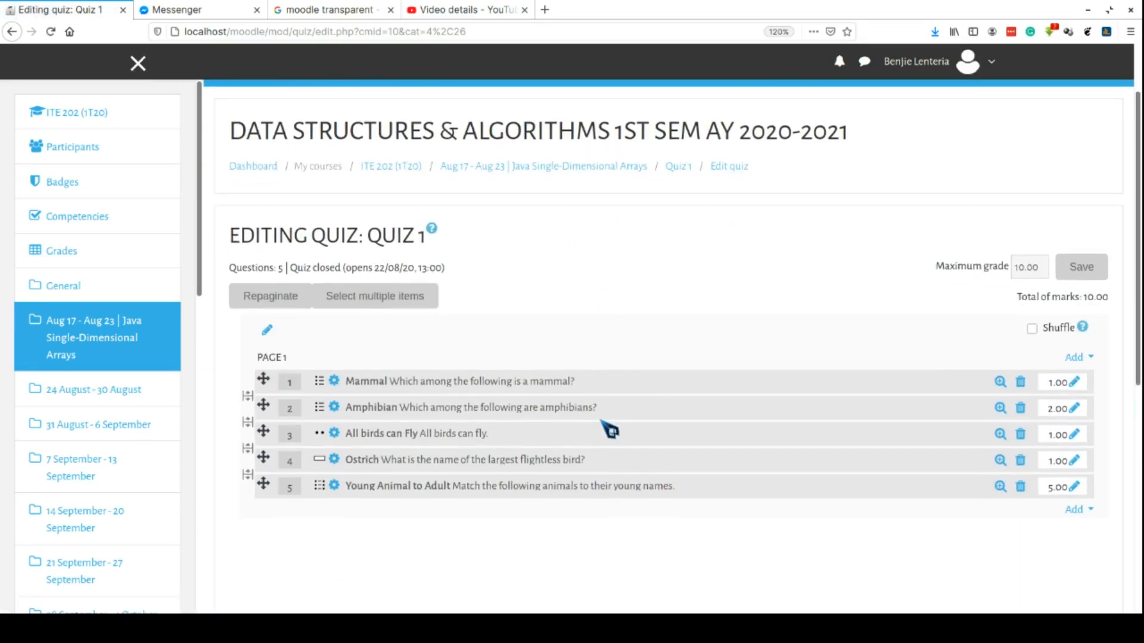
scroll(581, 536, "down", 1)
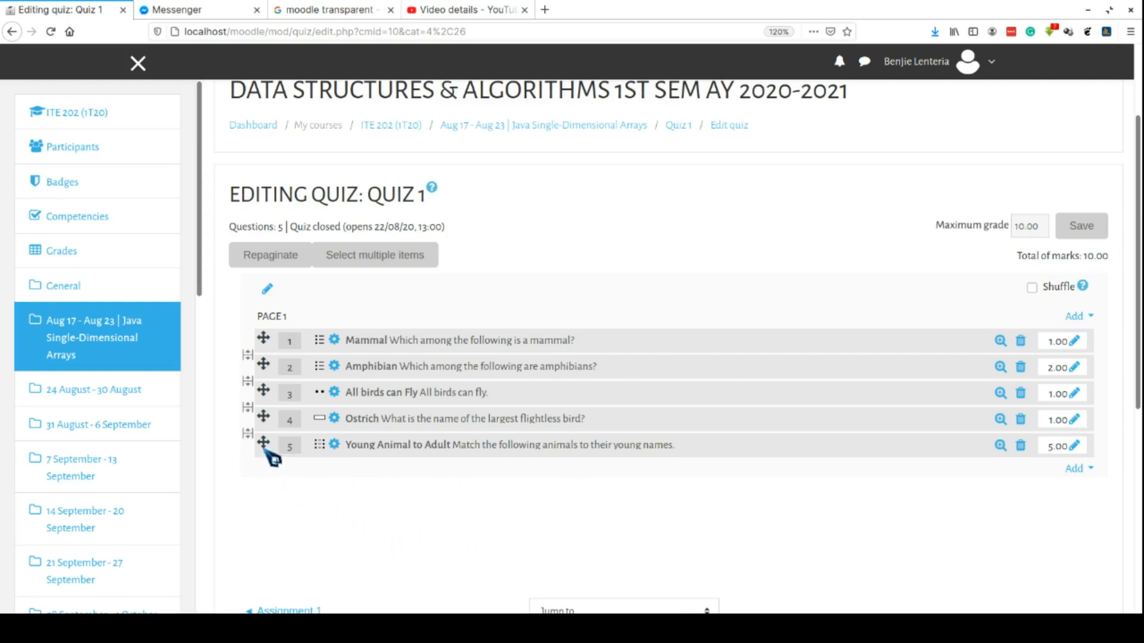
left_click_drag(263, 444, 266, 514)
left_click(1032, 288)
scroll(729, 446, "down", 3)
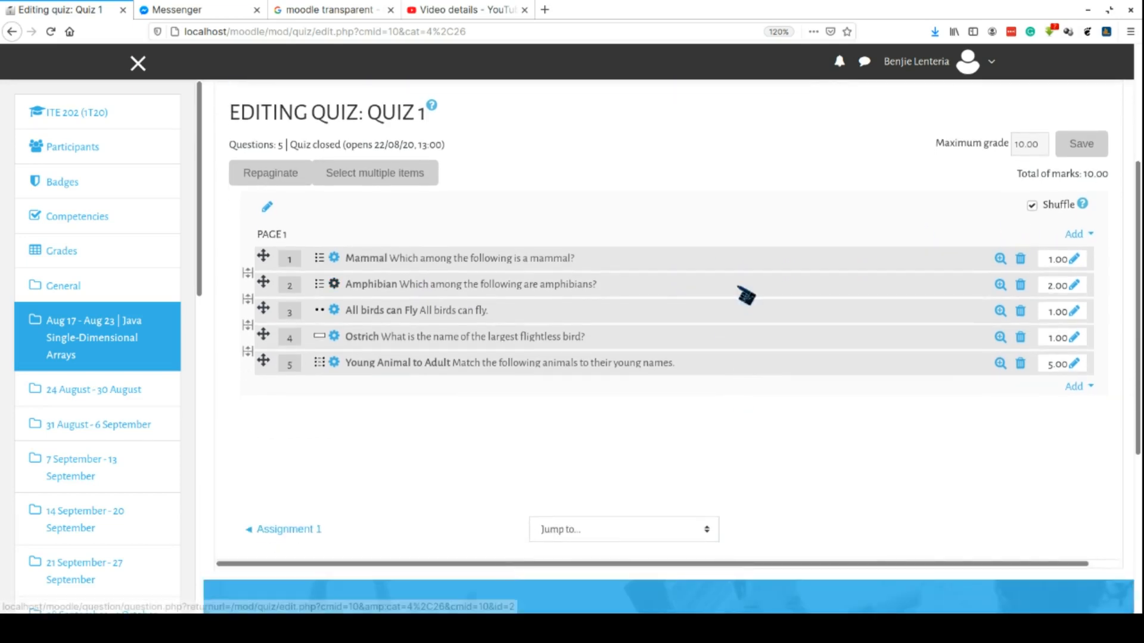
scroll(745, 294, "up", 5)
left_click(1081, 356)
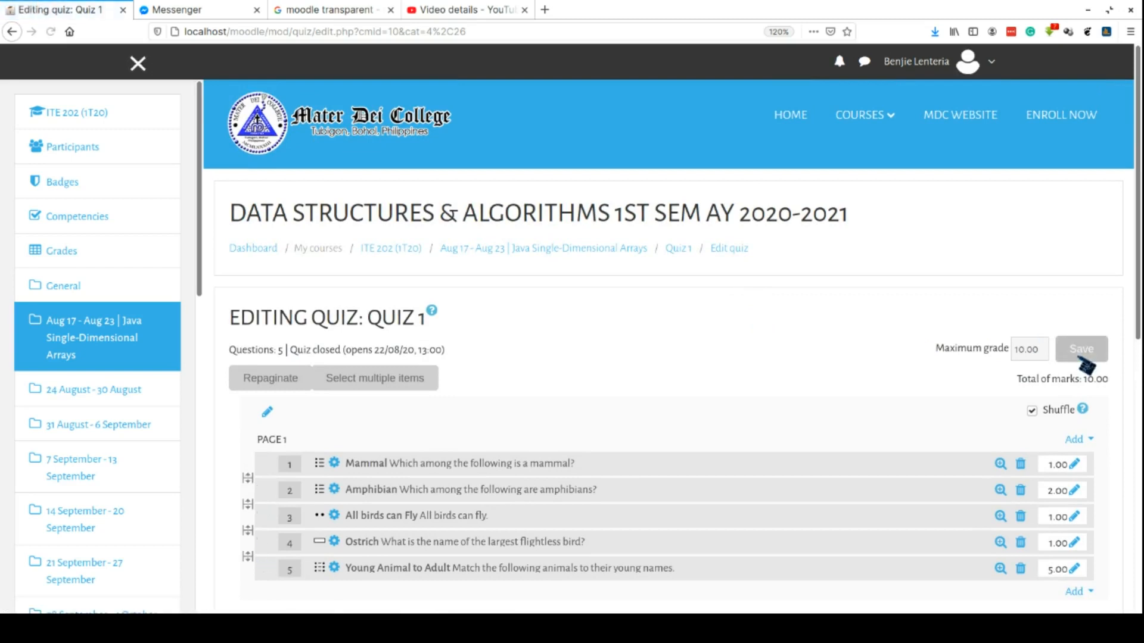